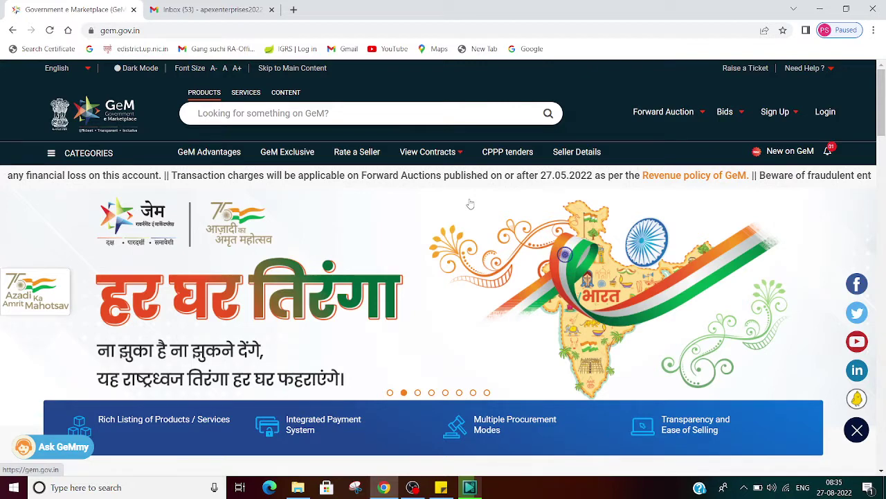
# Log in to the GeM seller account with the user ID and the captcha code.
pyautogui.click(824, 113)
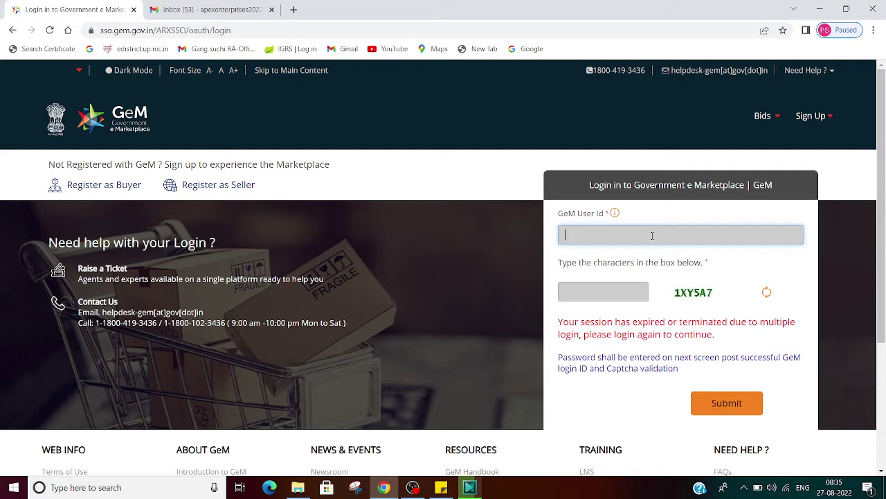
pyautogui.write('PRAMODKNP12')
pyautogui.press('Tab')
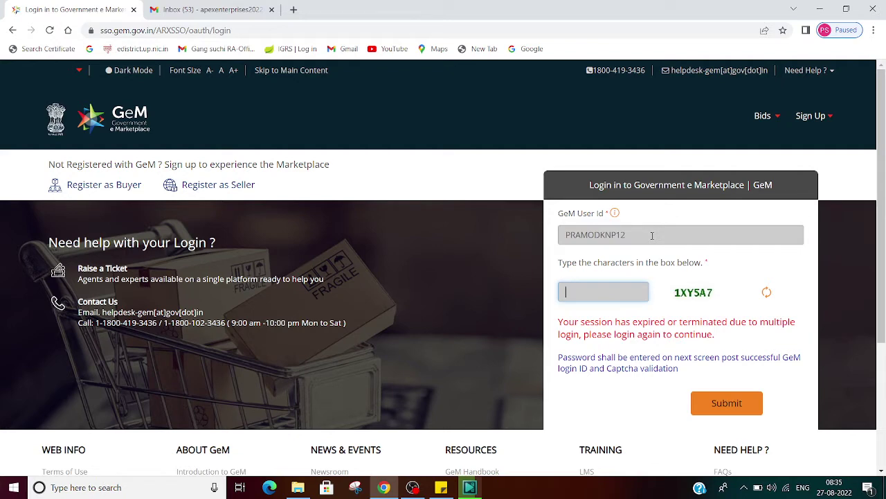
pyautogui.write('1XY5A7')
pyautogui.click(727, 403)
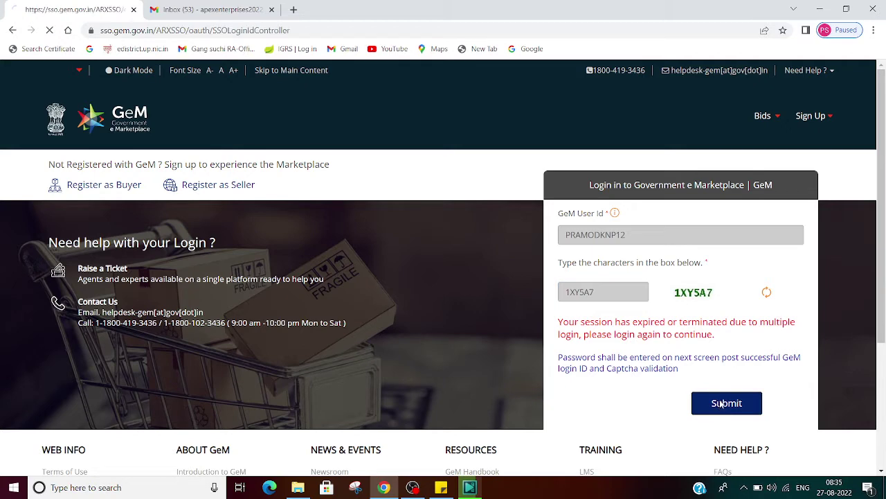
pyautogui.click(595, 322)
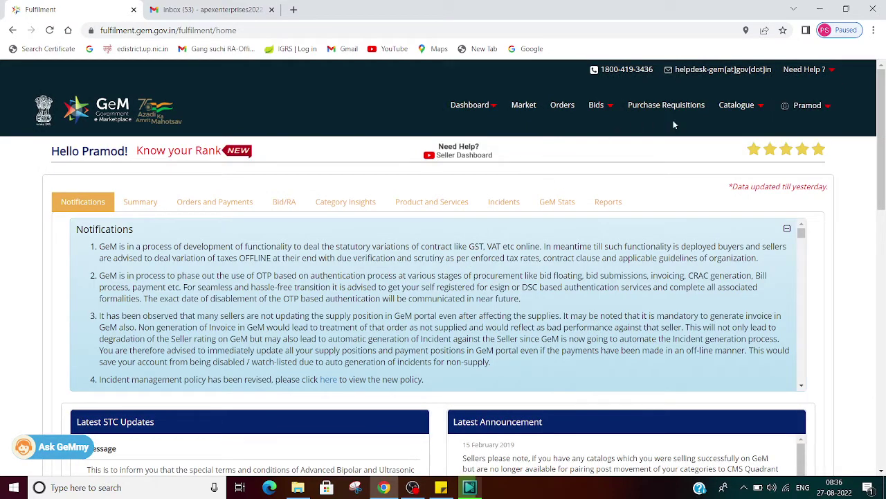
# Open Catalogue > Search My Offerings and look through the Published products table.
pyautogui.moveTo(734, 104)
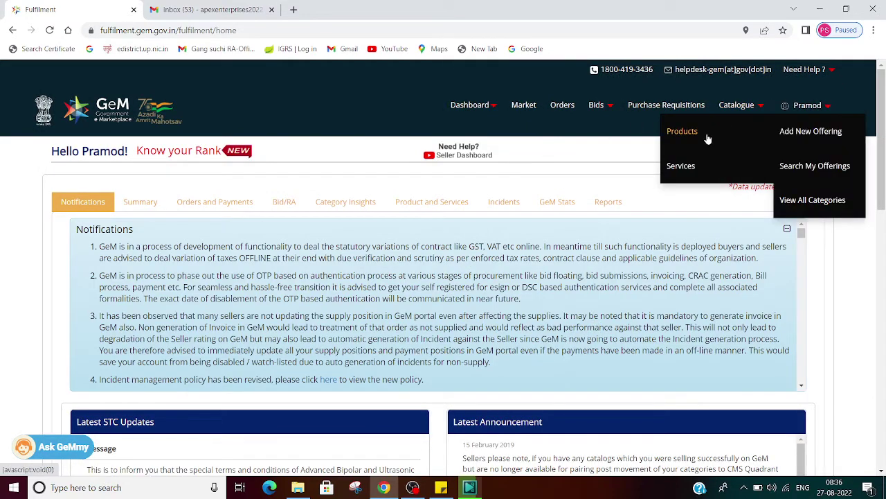
pyautogui.click(802, 164)
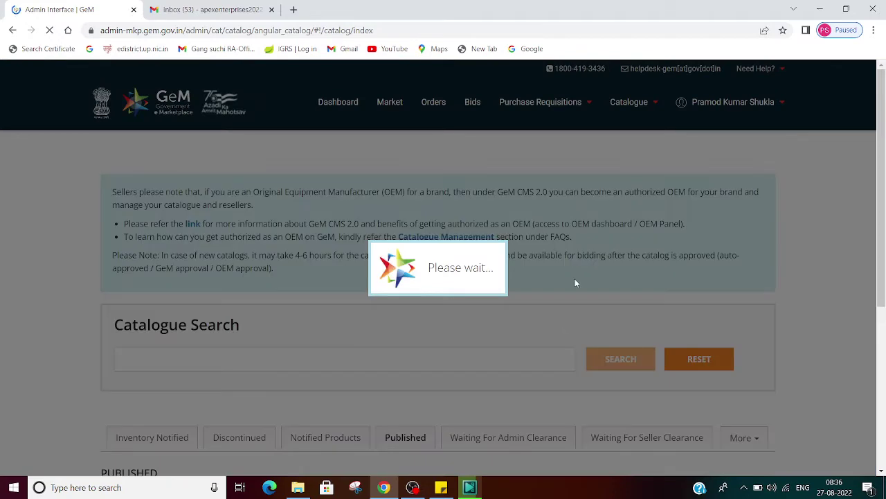
pyautogui.scroll(-5, 575, 279)
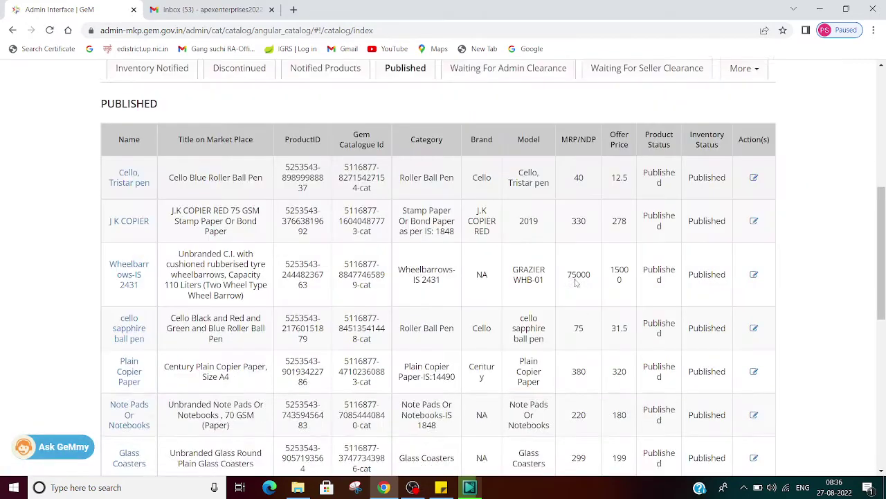
pyautogui.scroll(-1, 575, 282)
pyautogui.scroll(-4, 355, 367)
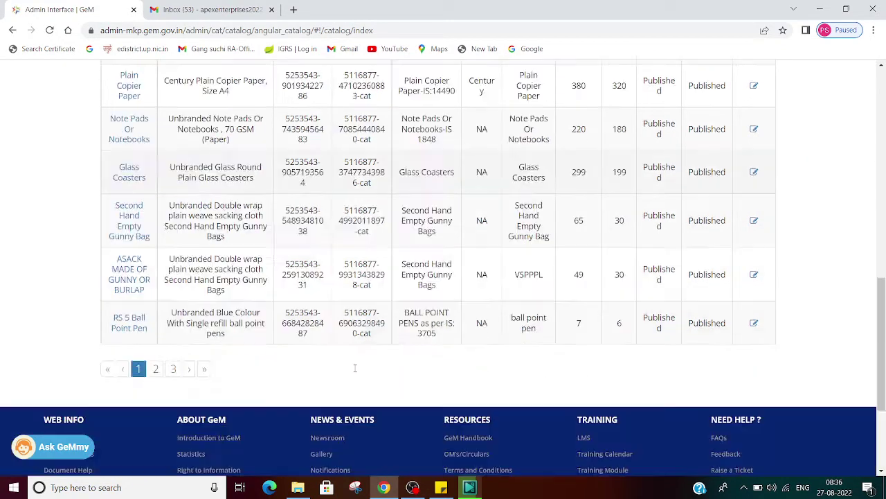
pyautogui.scroll(-2, 353, 369)
pyautogui.scroll(6, 357, 353)
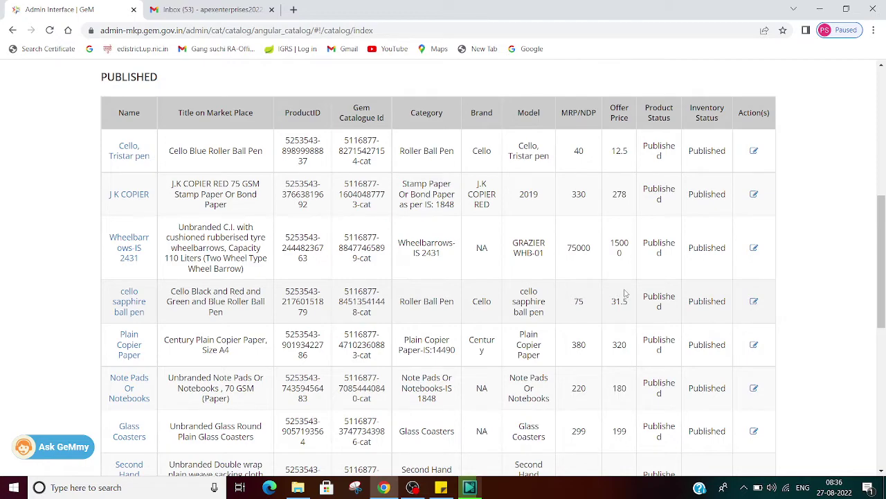
pyautogui.scroll(-8, 617, 290)
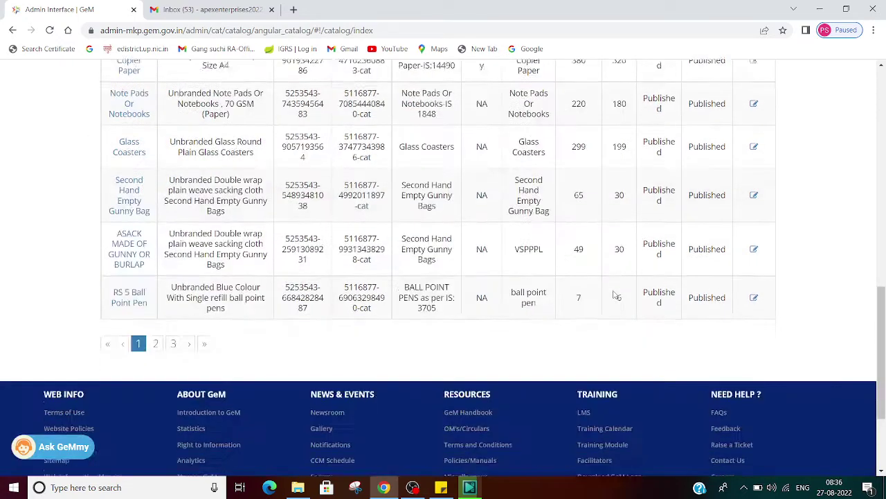
pyautogui.scroll(4, 613, 290)
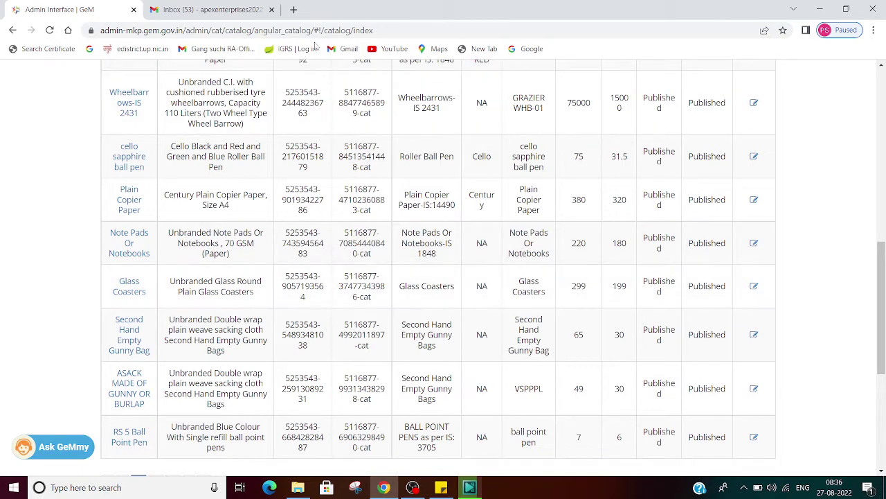
# Check the bid invitation email in Gmail, then return to the GeM catalogue page.
pyautogui.hotkey('ctrl', 'Tab')
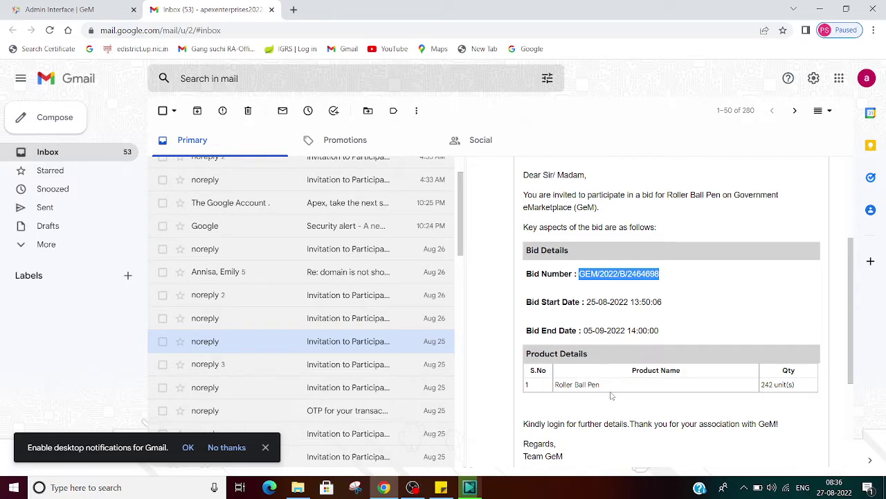
pyautogui.click(96, 10)
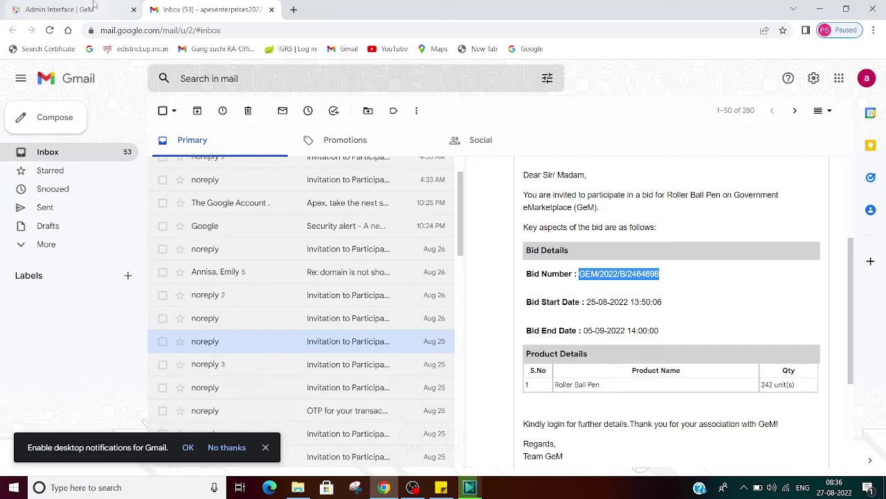
pyautogui.scroll(15, 373, 229)
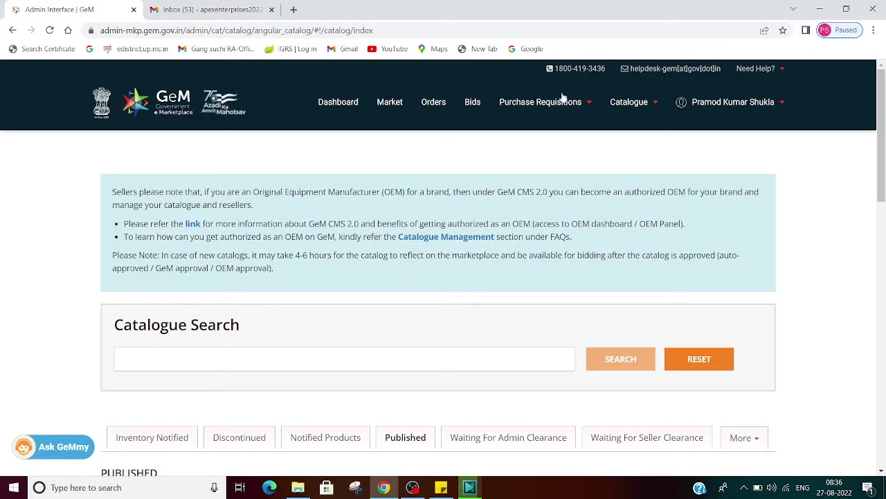
# Search Ongoing Bids for GEM/2022/B/2464698 and open the 242 roller ball pen bid to participate.
pyautogui.click(472, 104)
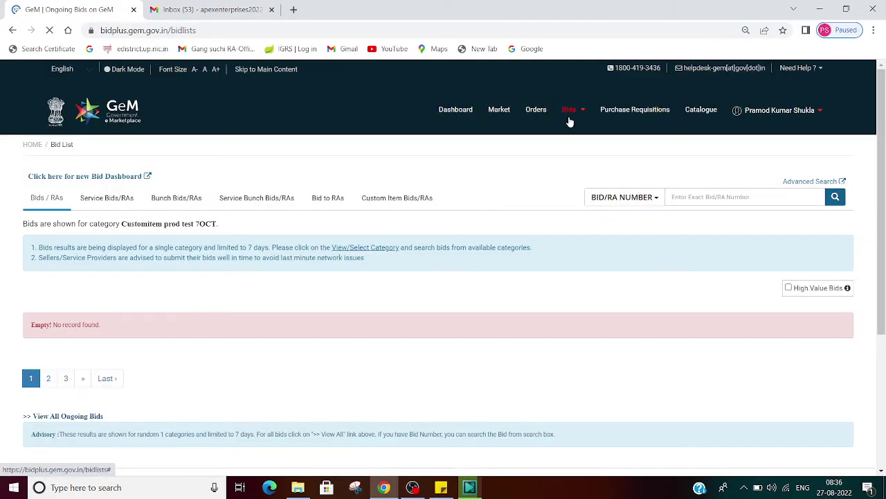
pyautogui.click(569, 112)
pyautogui.click(571, 133)
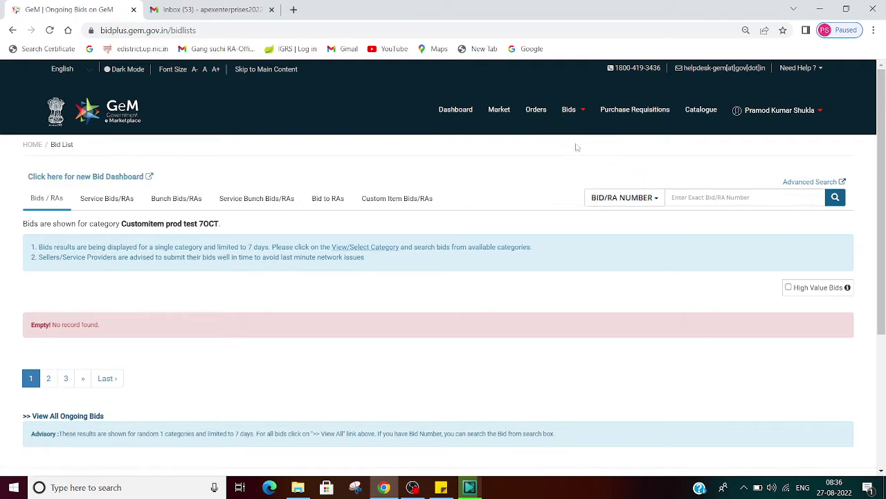
pyautogui.click(716, 200)
pyautogui.write('GEM/2022/B/2464698')
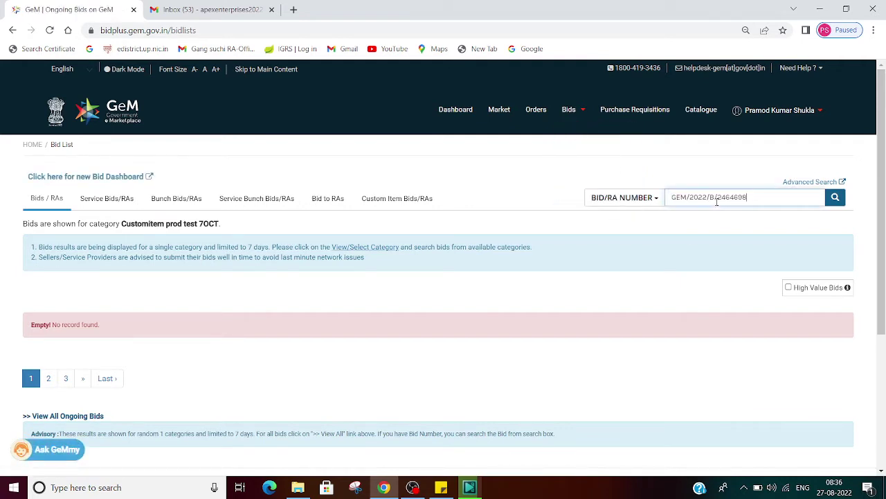
pyautogui.click(835, 199)
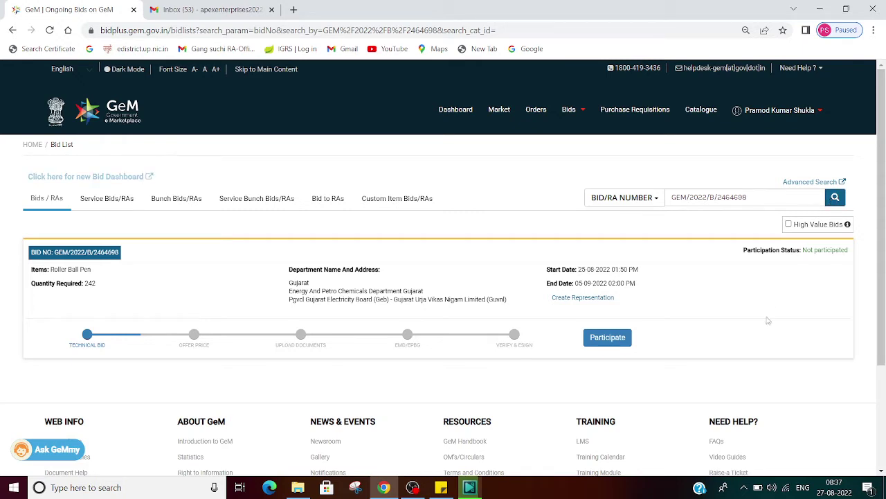
pyautogui.click(613, 338)
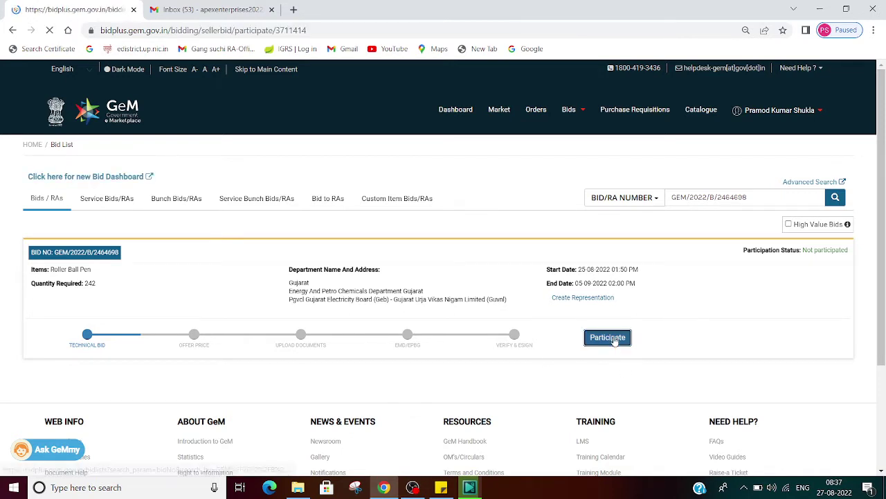
# Expand the Bid Details section and review the Roller Ball Pen (Q4) item for 242 units.
pyautogui.scroll(-2, 615, 341)
pyautogui.scroll(2, 615, 342)
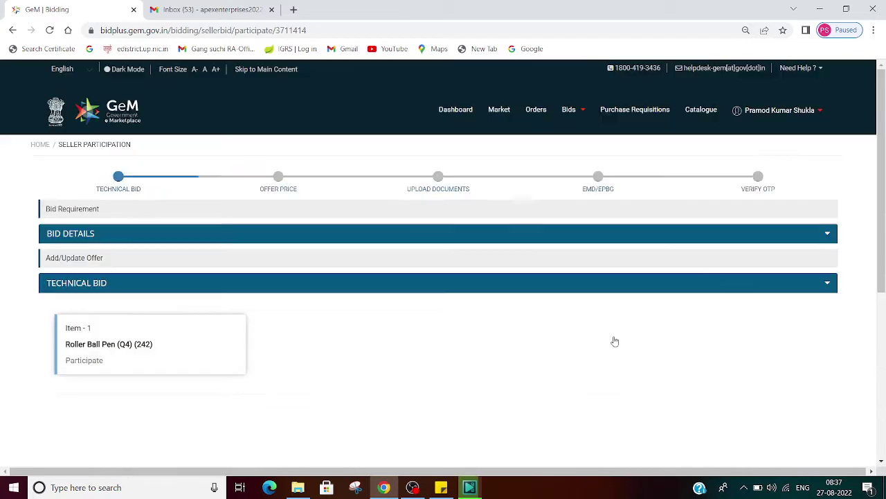
pyautogui.click(827, 233)
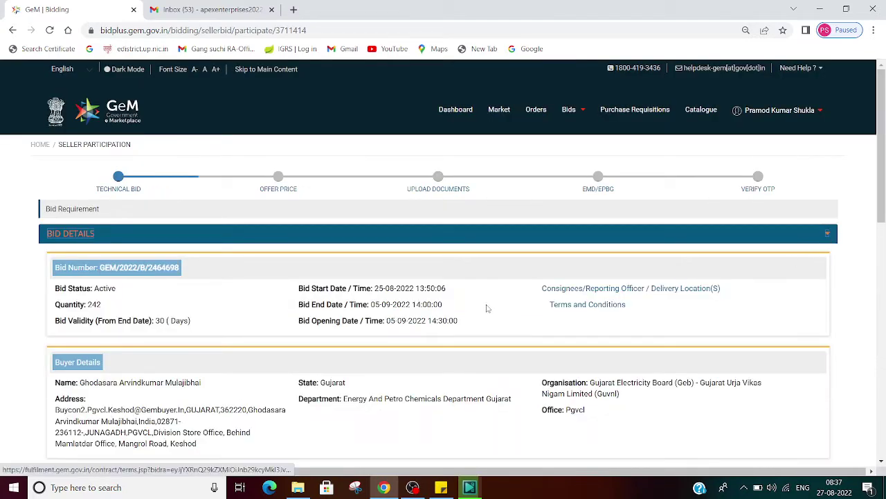
pyautogui.scroll(-2, 485, 306)
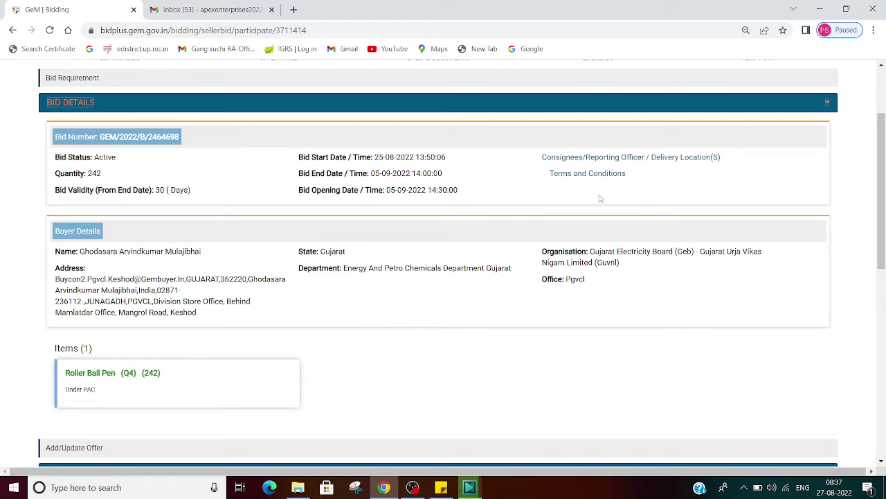
pyautogui.scroll(-3, 601, 199)
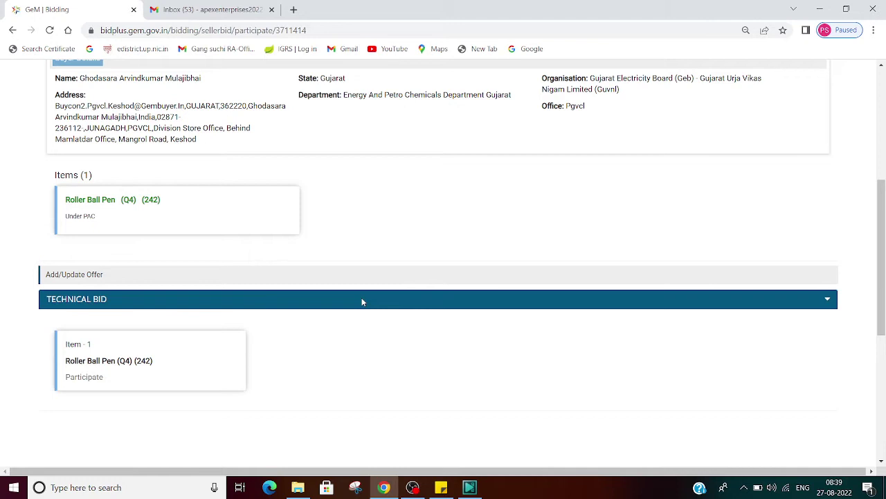
pyautogui.scroll(-4, 328, 296)
pyautogui.scroll(3, 319, 297)
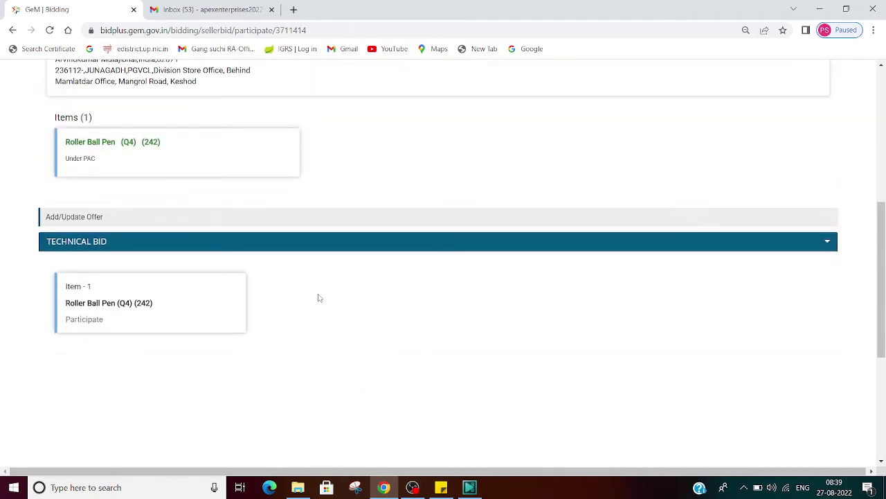
pyautogui.click(89, 320)
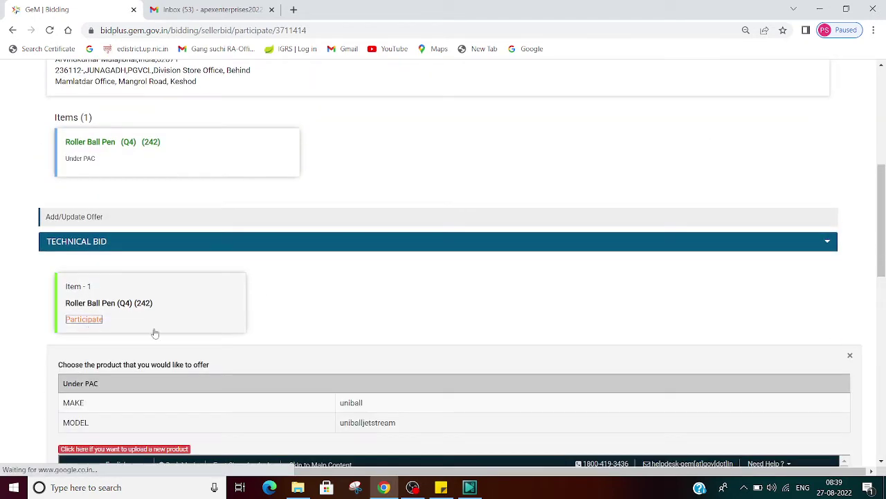
pyautogui.scroll(-1, 399, 285)
pyautogui.scroll(-3, 398, 283)
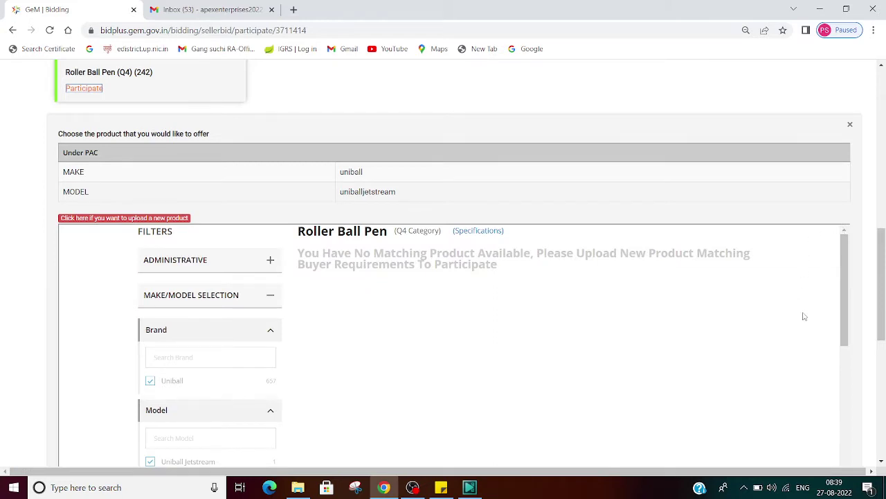
pyautogui.scroll(-3, 804, 317)
pyautogui.moveTo(883, 250)
pyautogui.mouseDown()
pyautogui.moveTo(883, 281)
pyautogui.moveTo(883, 265)
pyautogui.mouseUp()
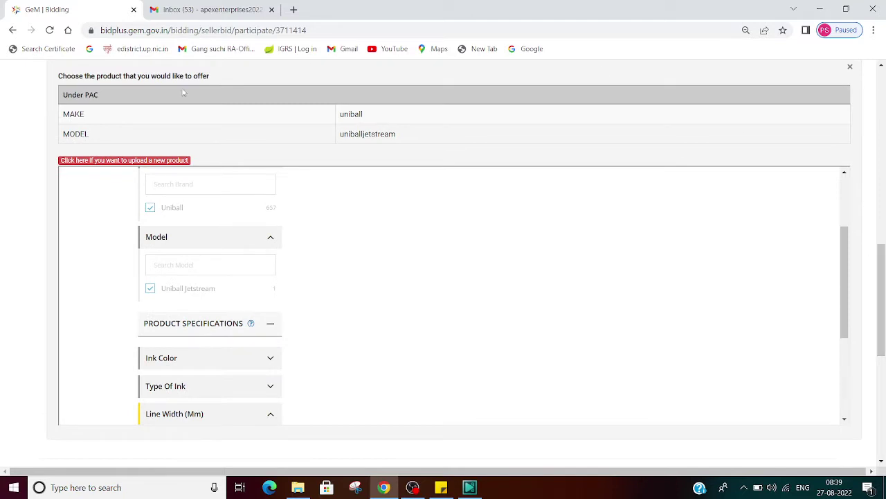
pyautogui.scroll(1, 168, 158)
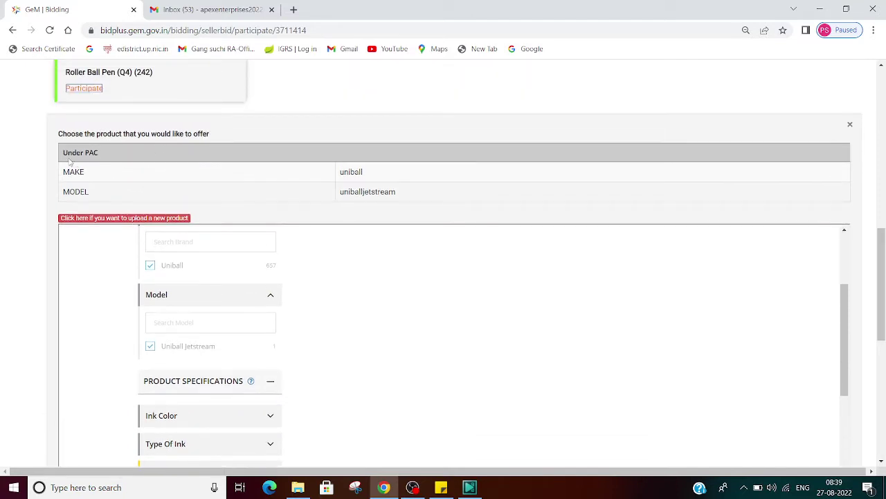
pyautogui.moveTo(63, 153); pyautogui.dragTo(118, 156)
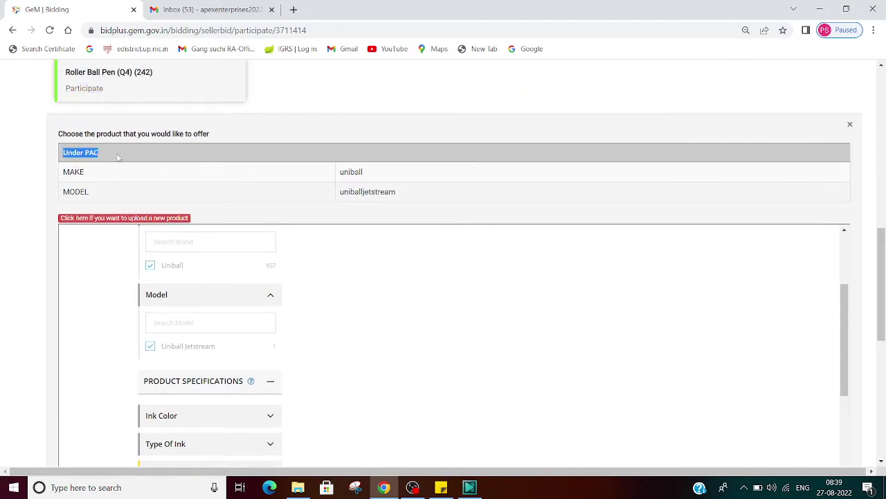
pyautogui.moveTo(340, 172); pyautogui.dragTo(397, 176)
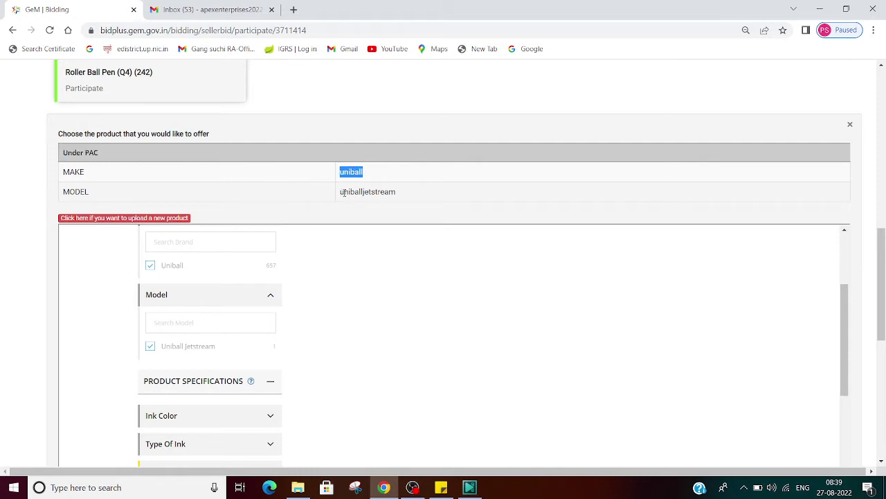
pyautogui.moveTo(341, 192); pyautogui.dragTo(422, 194)
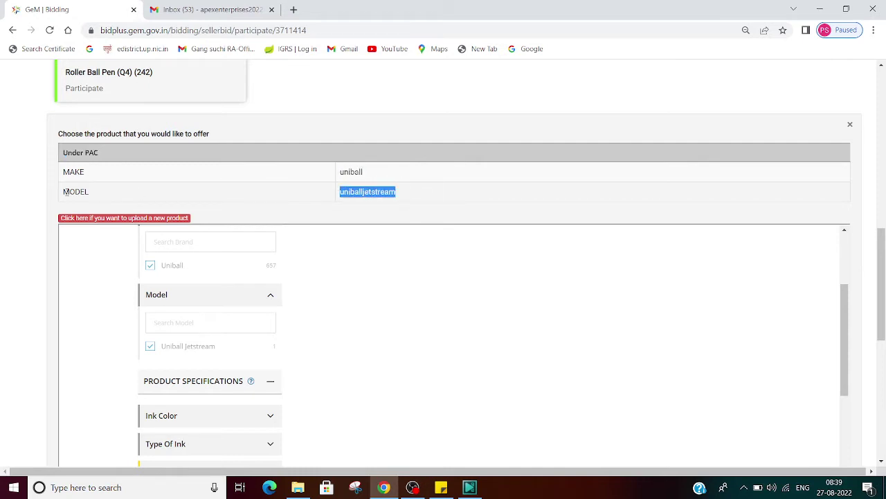
pyautogui.moveTo(63, 192); pyautogui.dragTo(113, 193)
pyautogui.click(113, 192)
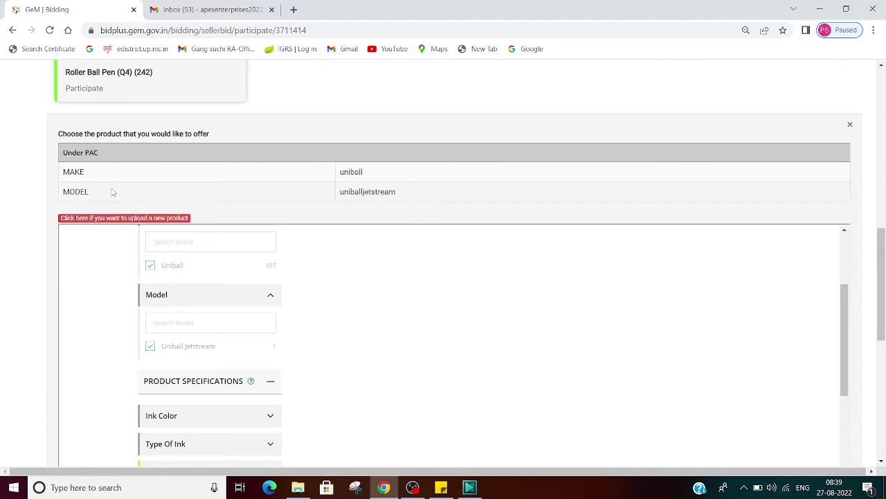
pyautogui.doubleClick(82, 174)
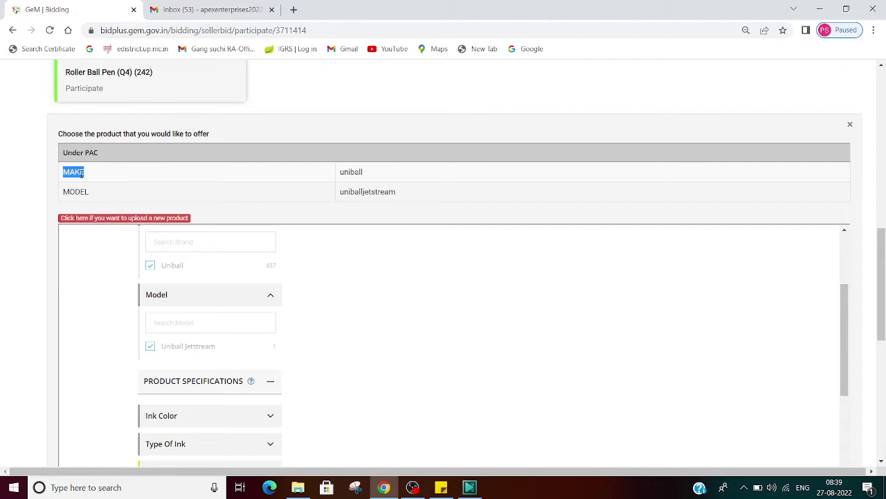
pyautogui.doubleClick(359, 173)
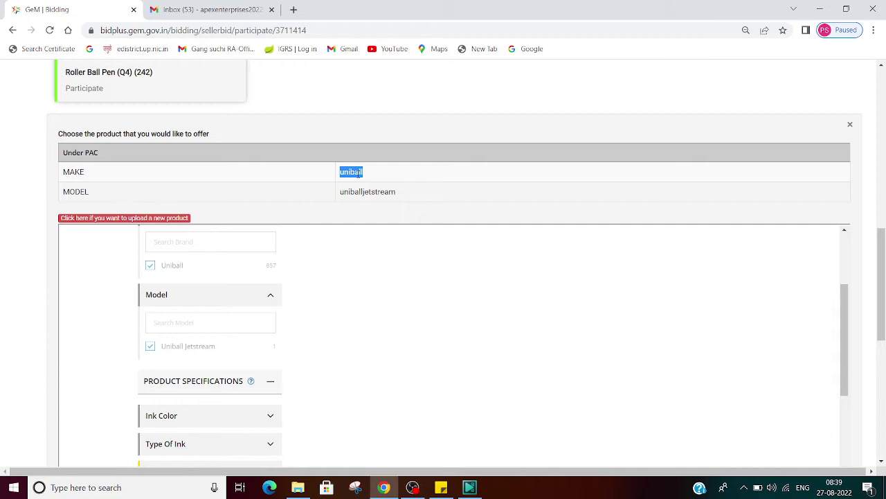
# In a new tab, search Google for 'uniball pen'.
pyautogui.click(294, 9)
pyautogui.write('GOO')
pyautogui.press('Return')
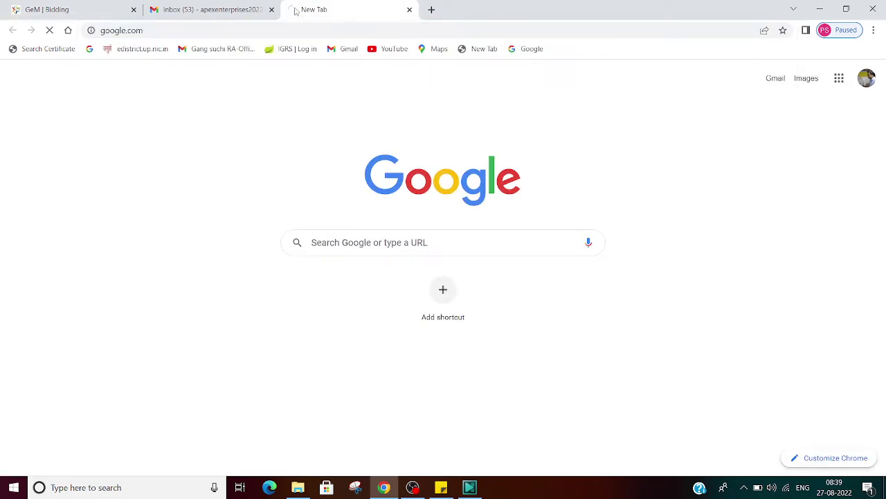
pyautogui.click(358, 221)
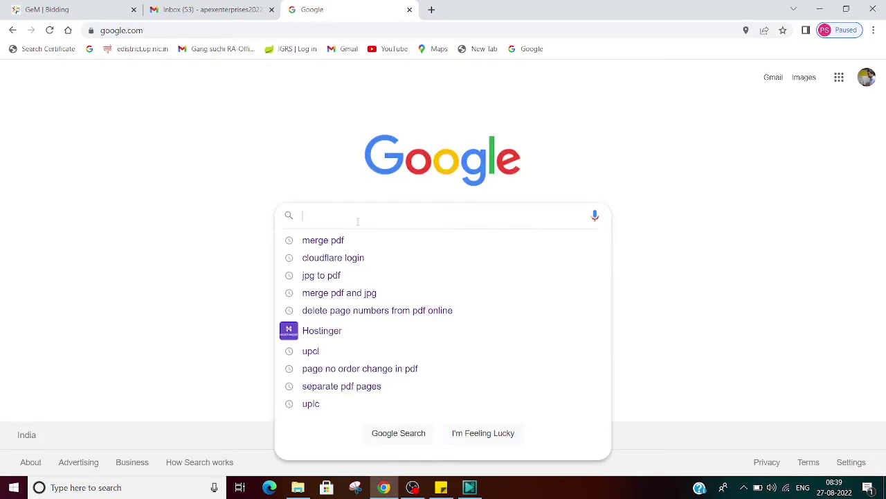
pyautogui.write('uniball')
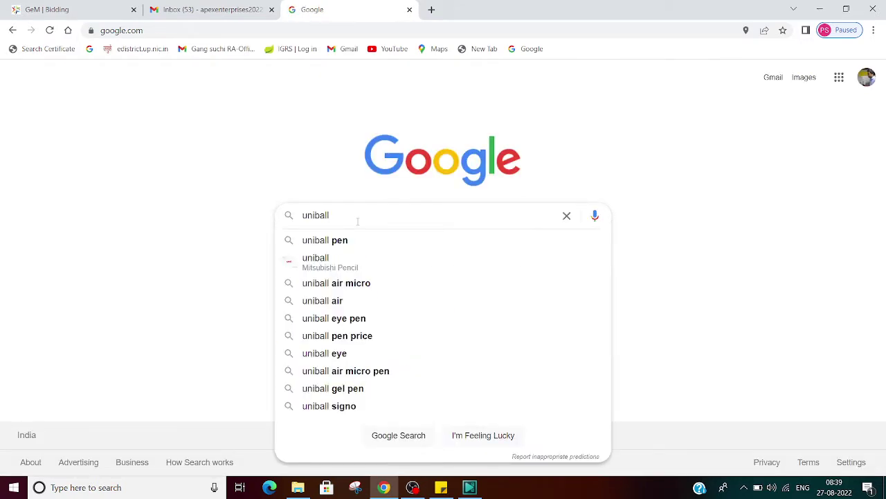
pyautogui.click(348, 240)
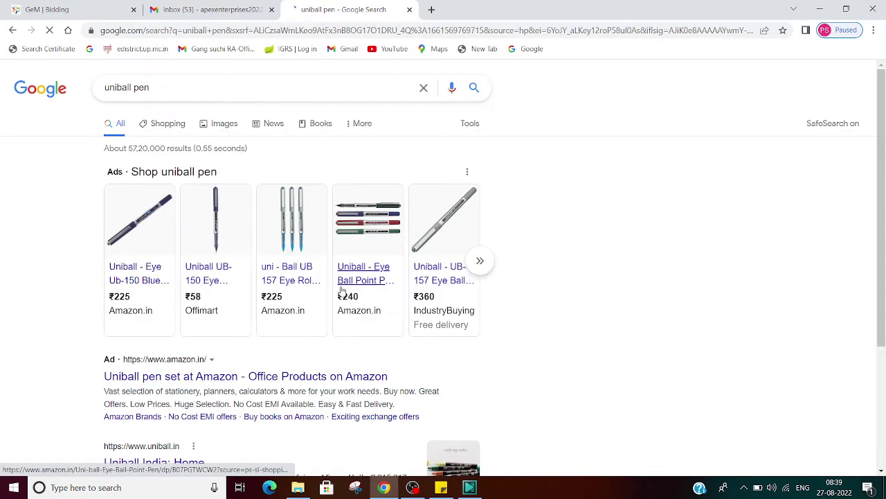
# Open the Uniball India: Home result in a new tab, then go back to the GeM bid.
pyautogui.scroll(-1, 444, 322)
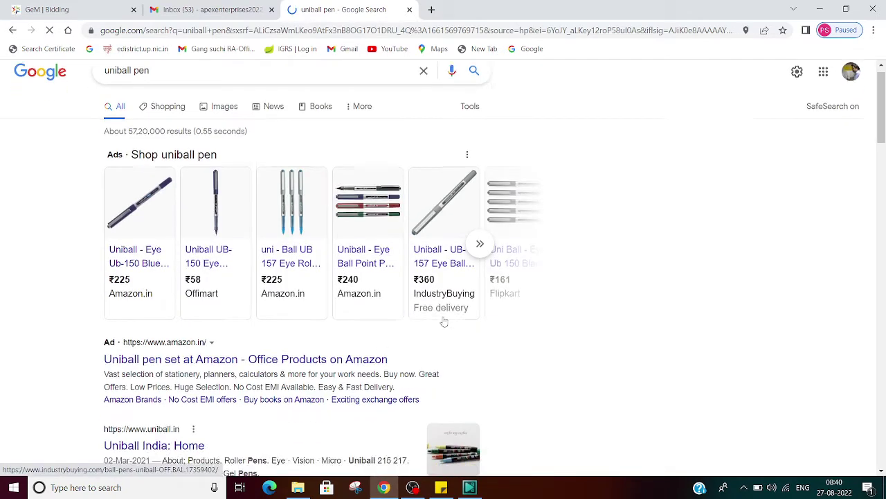
pyautogui.scroll(-1, 444, 322)
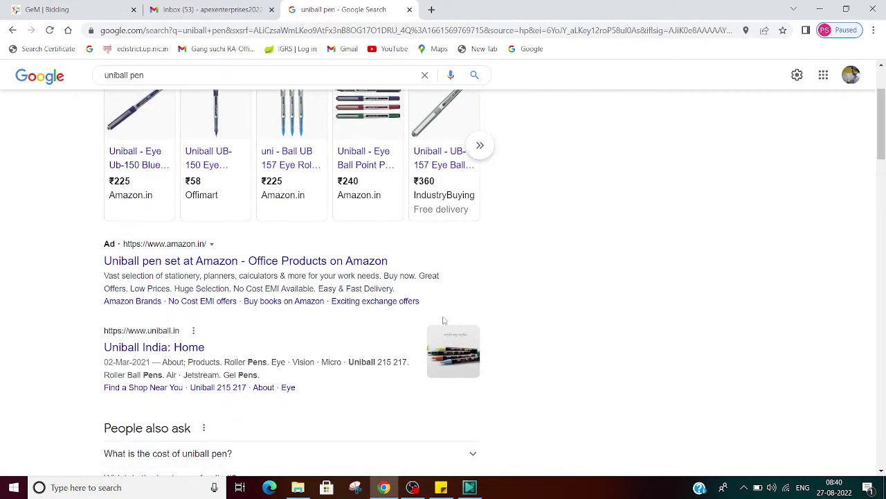
pyautogui.scroll(-2, 444, 322)
pyautogui.rightClick(155, 234)
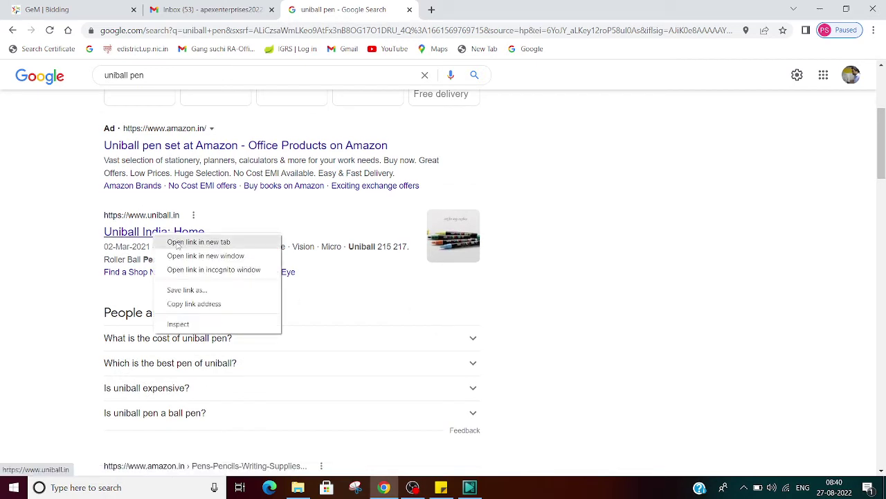
pyautogui.click(177, 244)
pyautogui.click(450, 7)
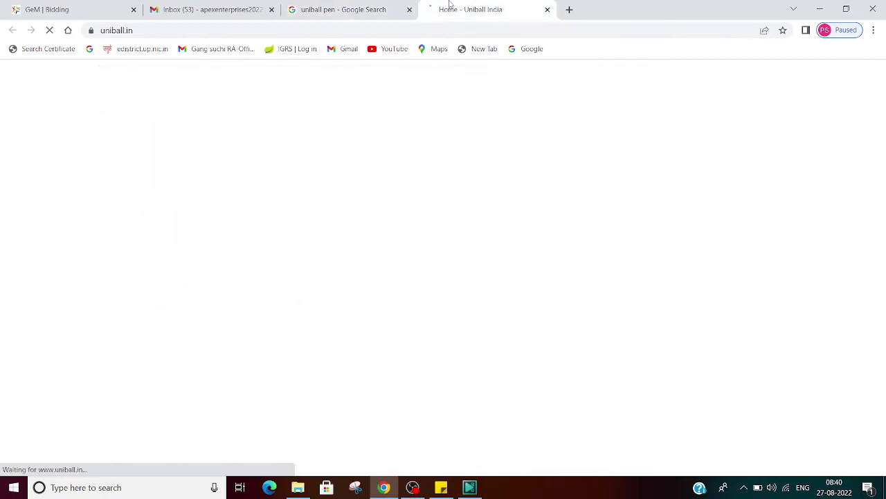
pyautogui.click(97, 8)
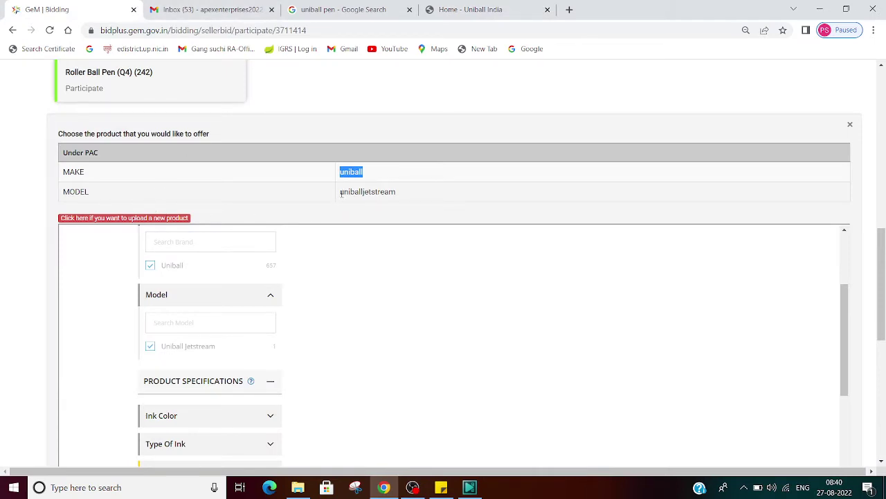
pyautogui.moveTo(343, 192); pyautogui.dragTo(380, 192)
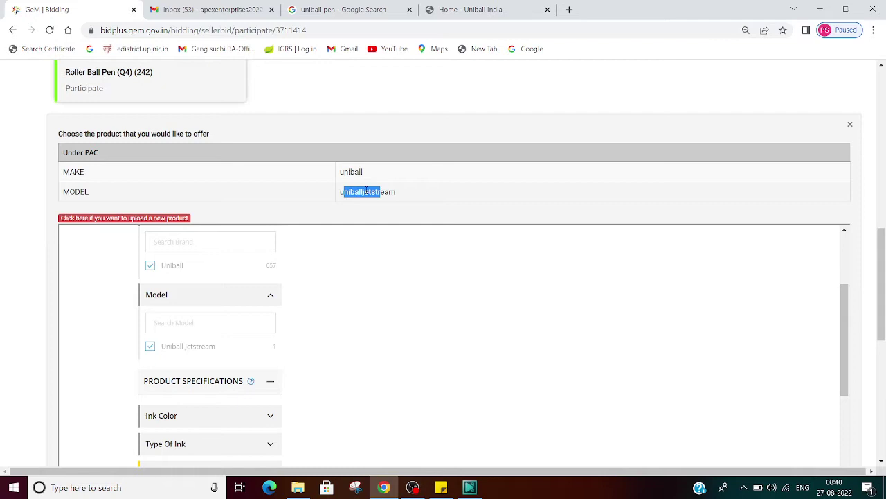
pyautogui.doubleClick(86, 191)
pyautogui.click(356, 192)
pyautogui.doubleClick(354, 193)
pyautogui.click(450, 10)
pyautogui.scroll(-5, 405, 317)
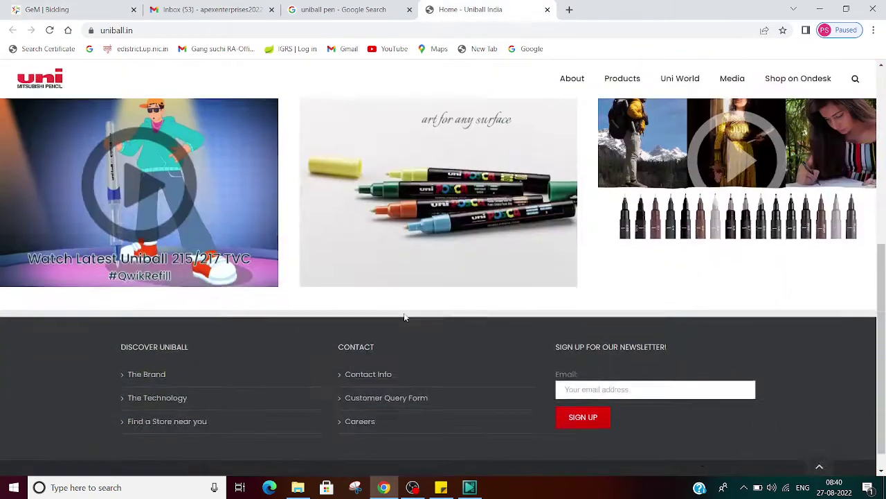
pyautogui.scroll(6, 406, 316)
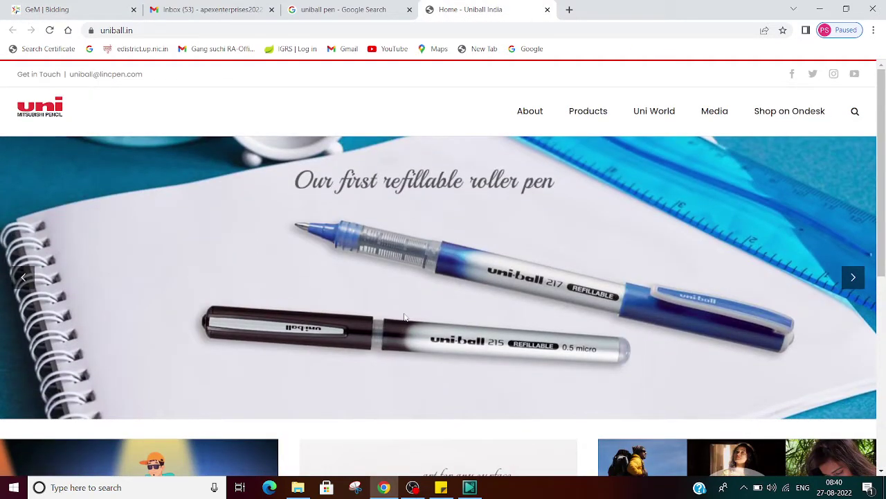
pyautogui.moveTo(592, 119)
pyautogui.moveTo(590, 152)
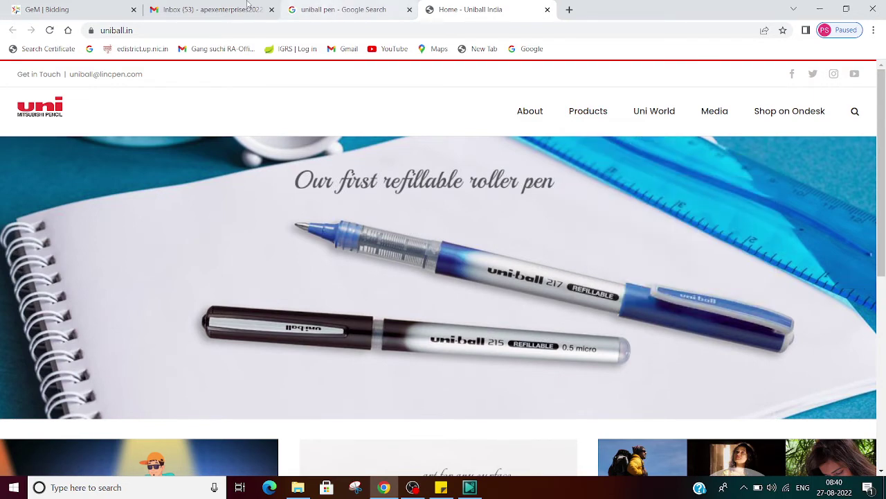
pyautogui.click(89, 4)
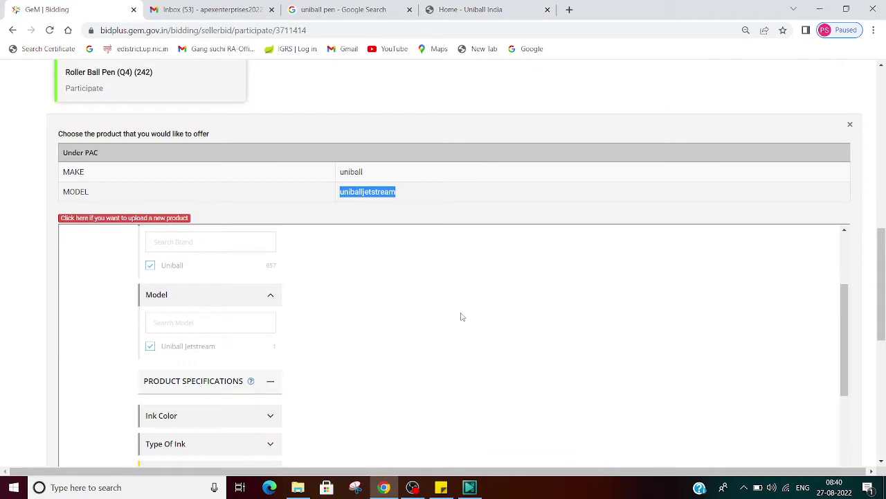
# Scroll the Roller Ball Pen filter panel and highlight the 'You Have No Matching Product Available' message.
pyautogui.click(514, 327)
pyautogui.scroll(-3, 464, 360)
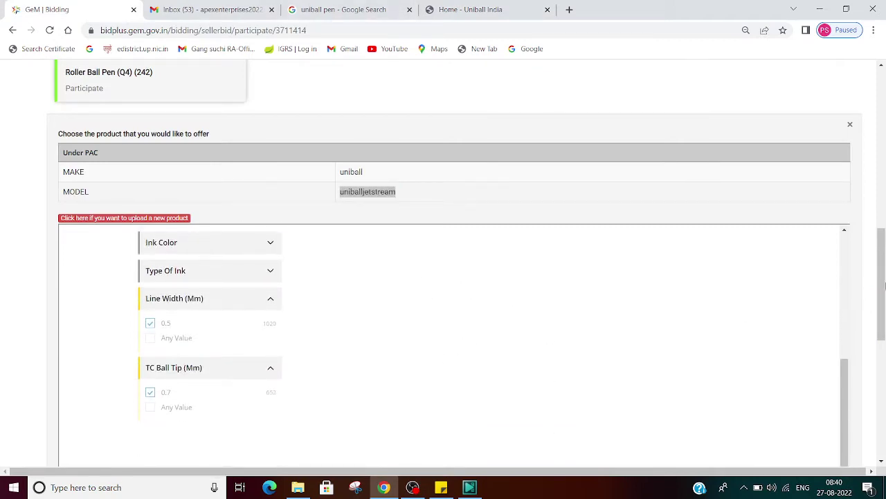
pyautogui.moveTo(883, 286); pyautogui.dragTo(884, 325)
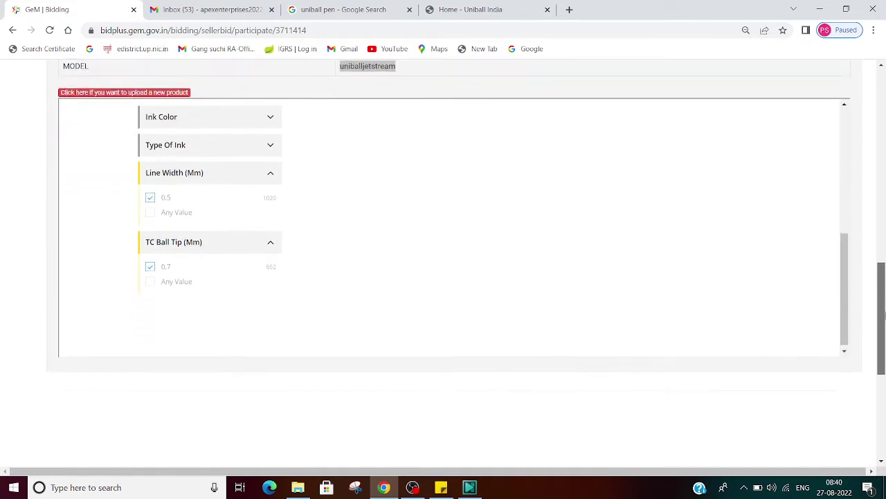
pyautogui.scroll(5, 637, 254)
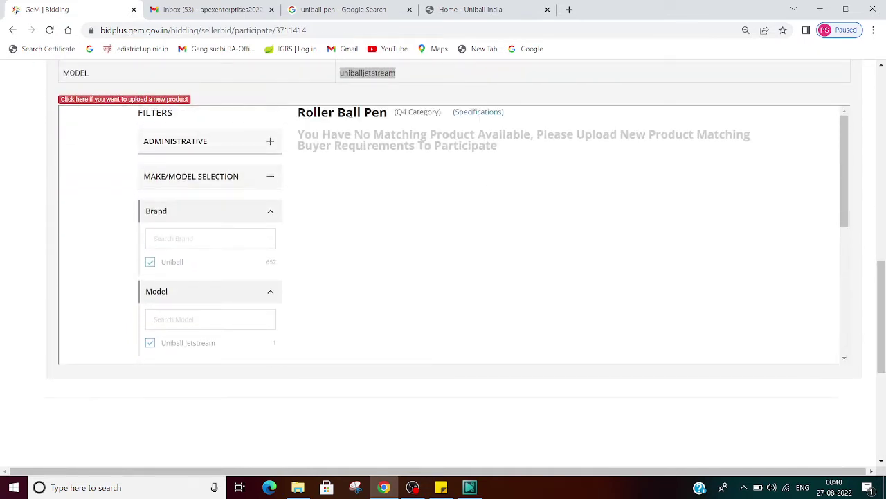
pyautogui.moveTo(299, 134); pyautogui.dragTo(505, 161)
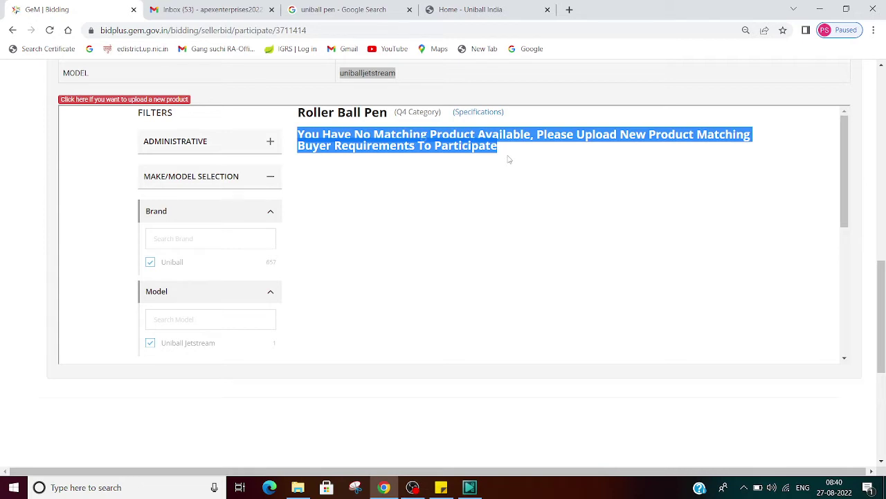
pyautogui.click(511, 206)
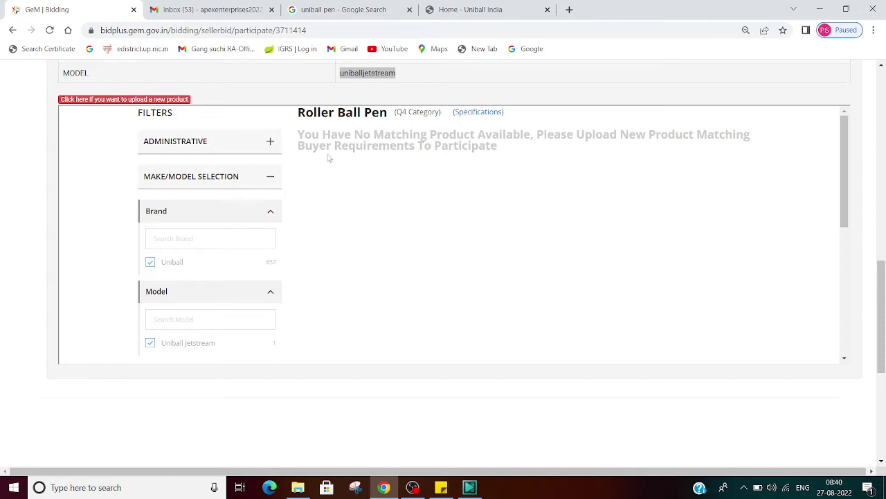
# Highlight the buyer-requirements text, then follow the 'upload a new product' link into a new tab.
pyautogui.moveTo(299, 146); pyautogui.dragTo(699, 149)
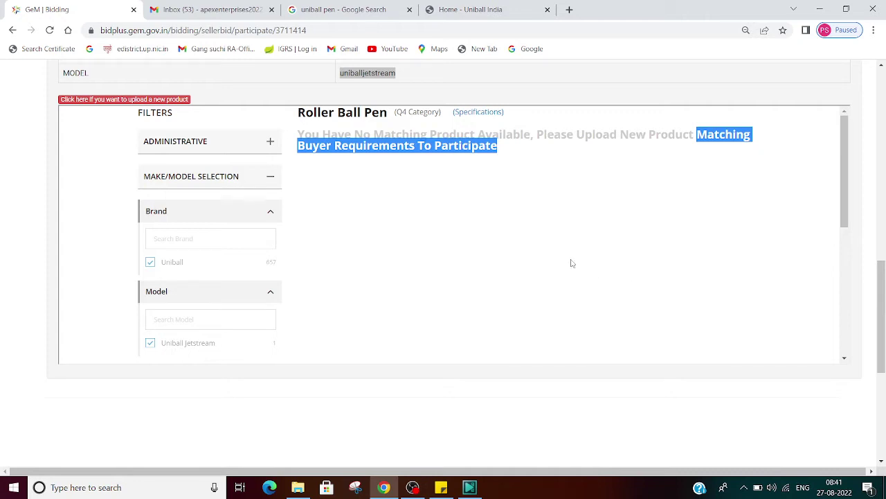
pyautogui.click(527, 245)
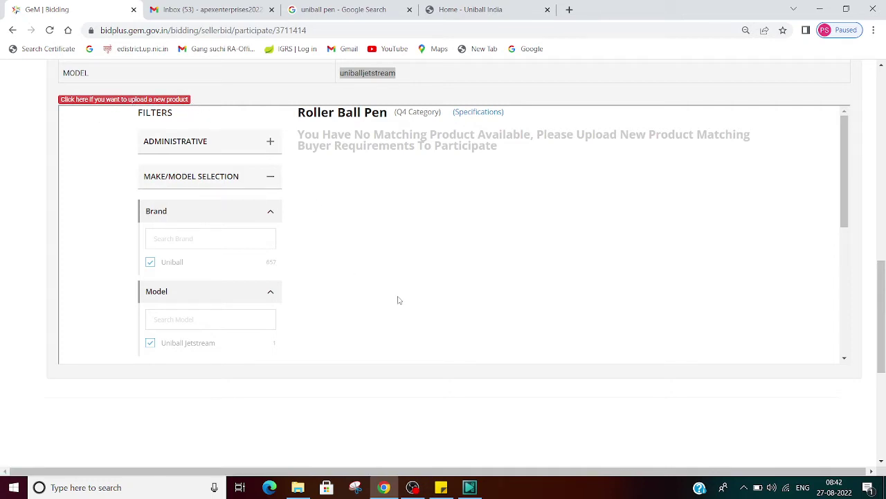
pyautogui.click(136, 101)
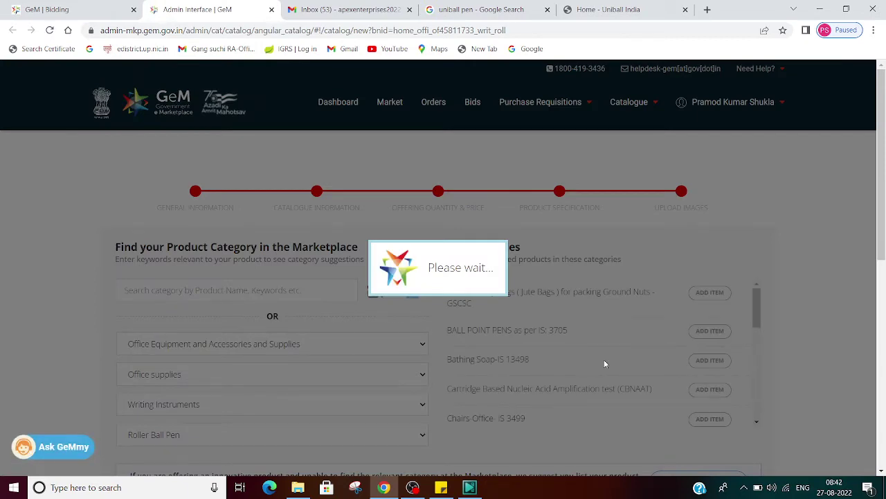
# Set the Roller Ball Pen's brand to Uniball.
pyautogui.scroll(-5, 604, 359)
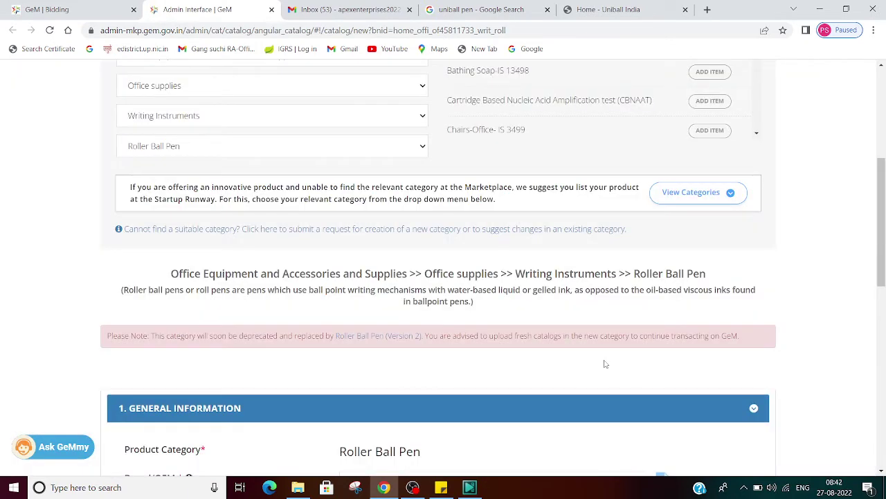
pyautogui.scroll(-4, 605, 363)
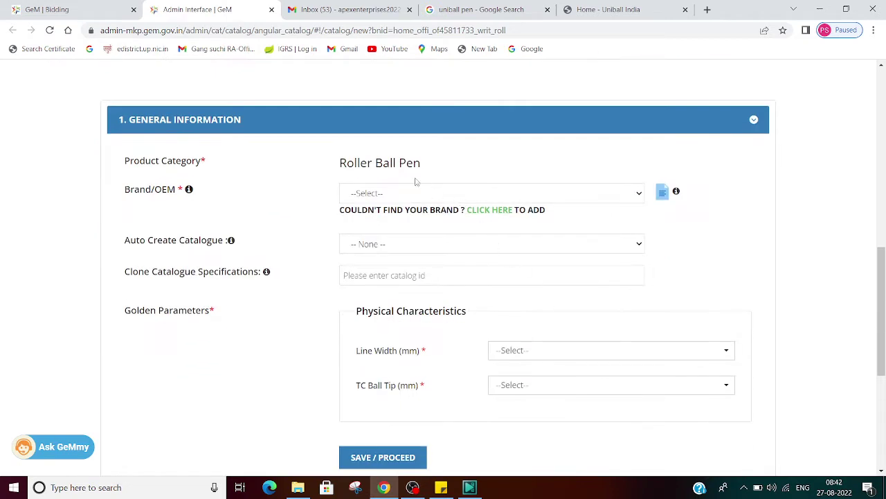
pyautogui.click(397, 200)
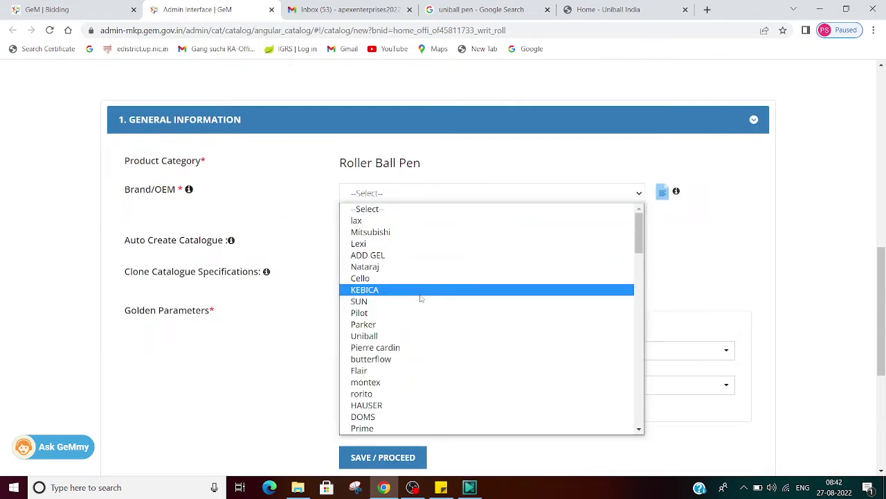
pyautogui.press('u')
pyautogui.press('Return')
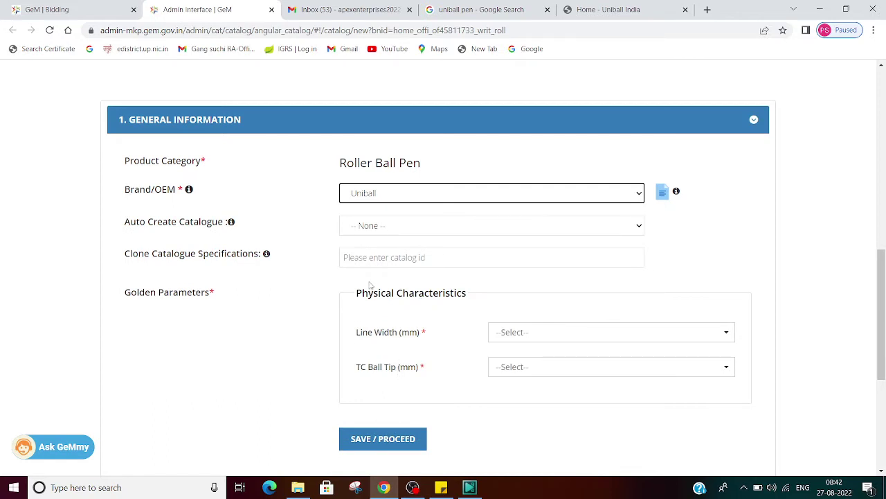
# Set both Line Width and TC Ball Tip to 0.5.
pyautogui.click(534, 337)
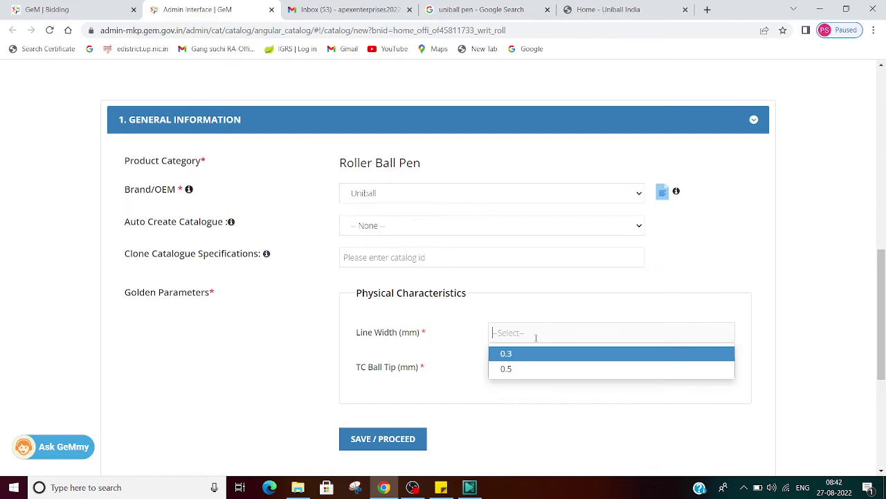
pyautogui.click(526, 372)
pyautogui.click(524, 366)
pyautogui.click(520, 398)
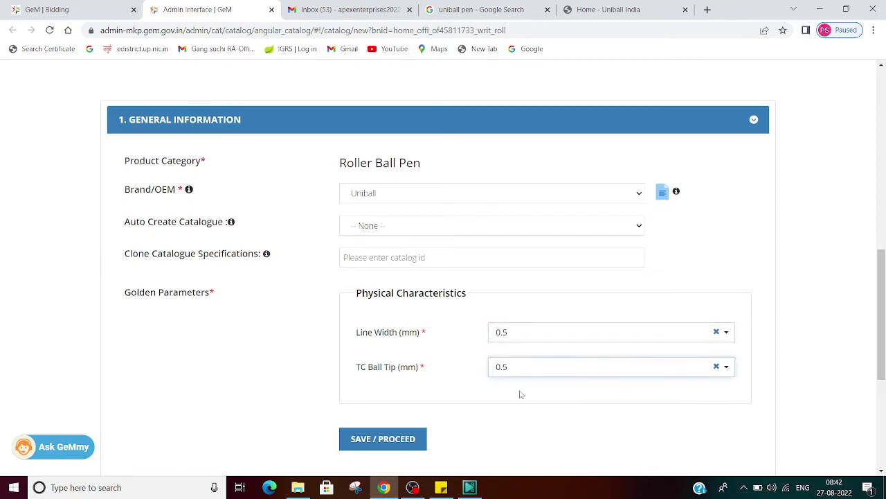
pyautogui.click(478, 6)
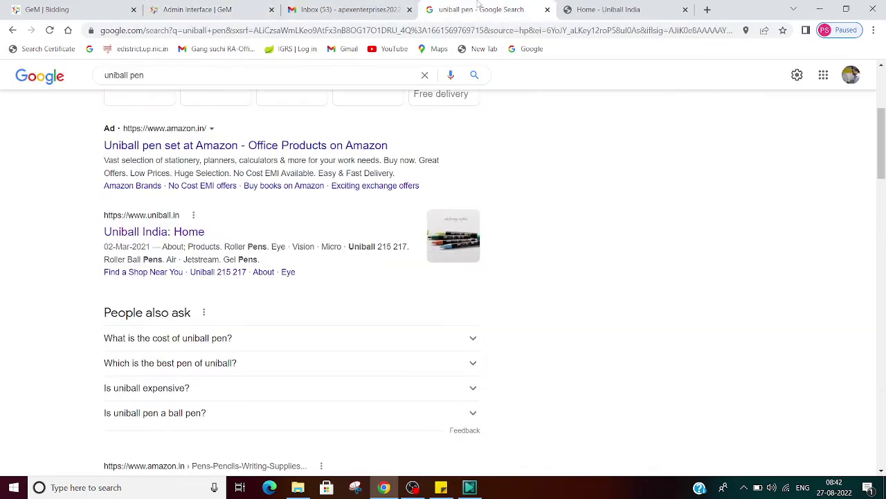
# Check the roller ball pen specifications on the GeM Bidding tab.
pyautogui.click(183, 7)
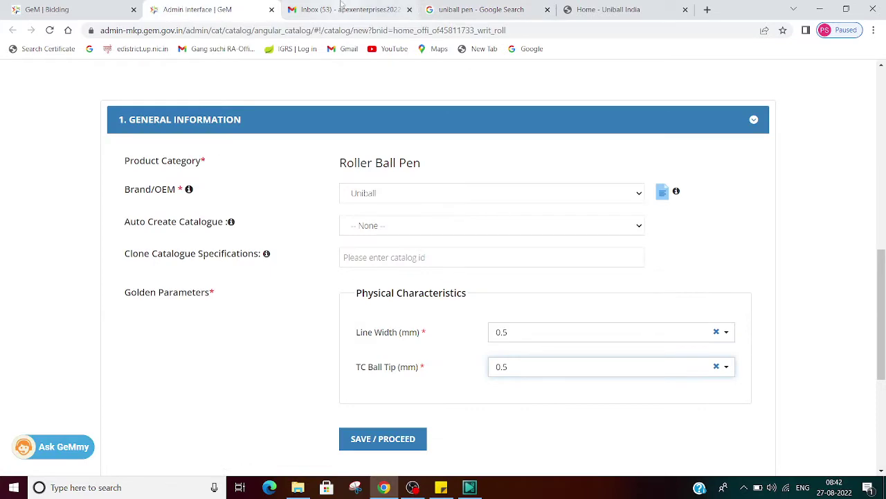
pyautogui.click(341, 6)
pyautogui.click(57, 7)
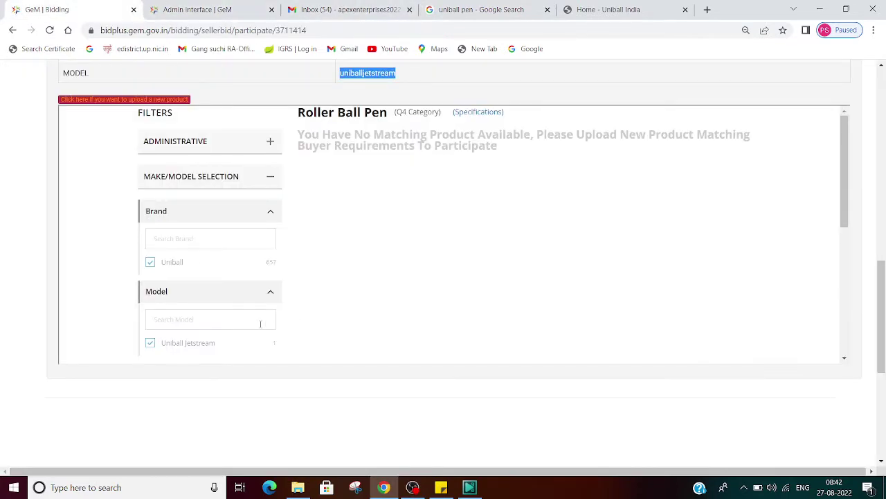
pyautogui.scroll(-3, 261, 323)
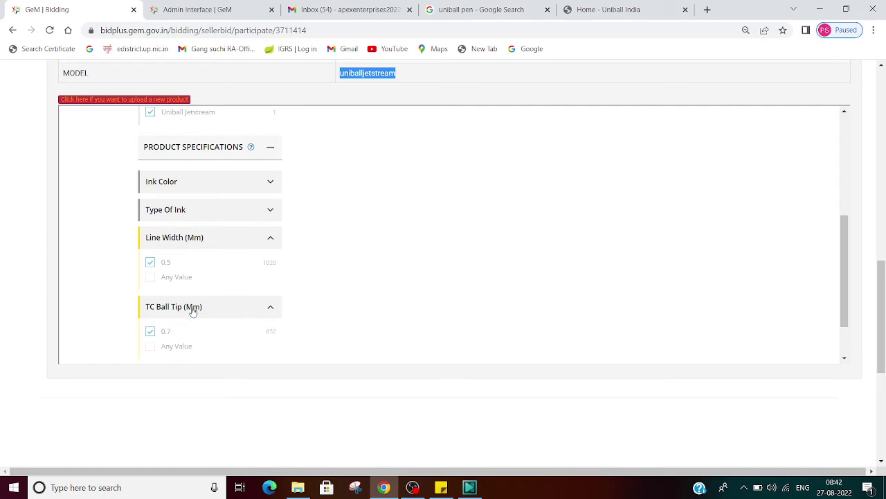
# Change TC Ball Tip to 0.7 and save the specifications with SAVE / PROCEED.
pyautogui.click(208, 9)
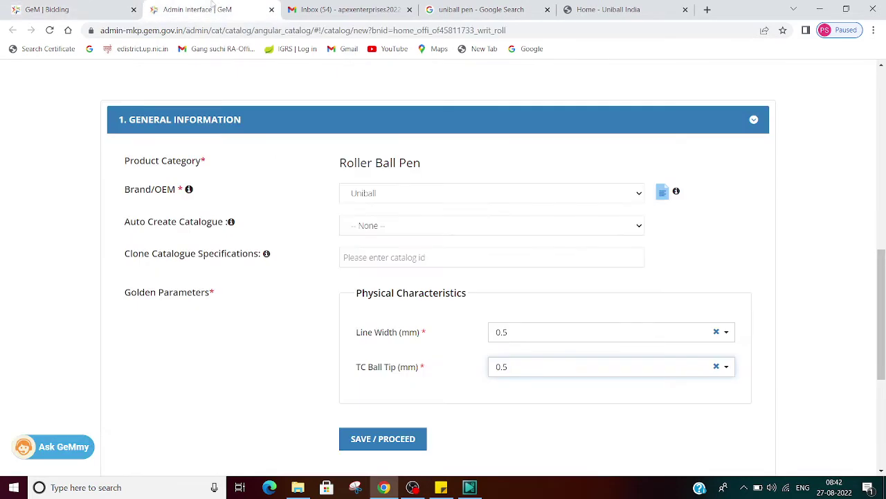
pyautogui.click(533, 366)
pyautogui.click(524, 402)
pyautogui.click(382, 444)
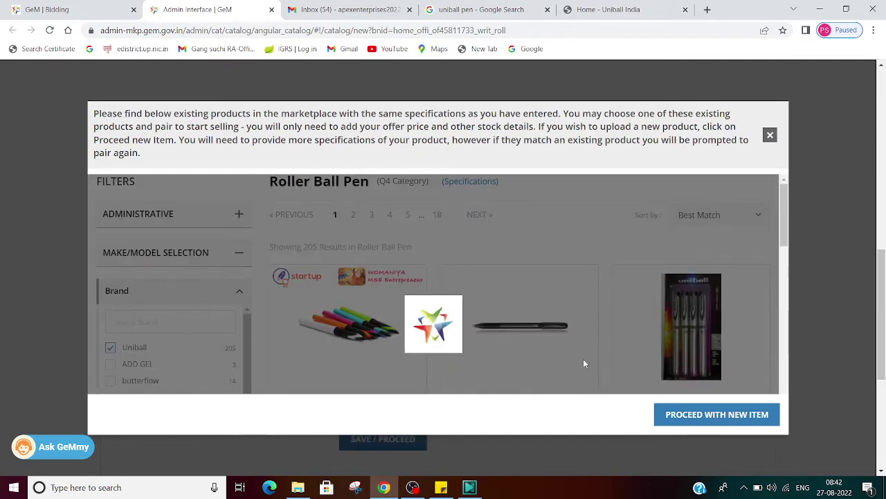
pyautogui.scroll(-1, 584, 363)
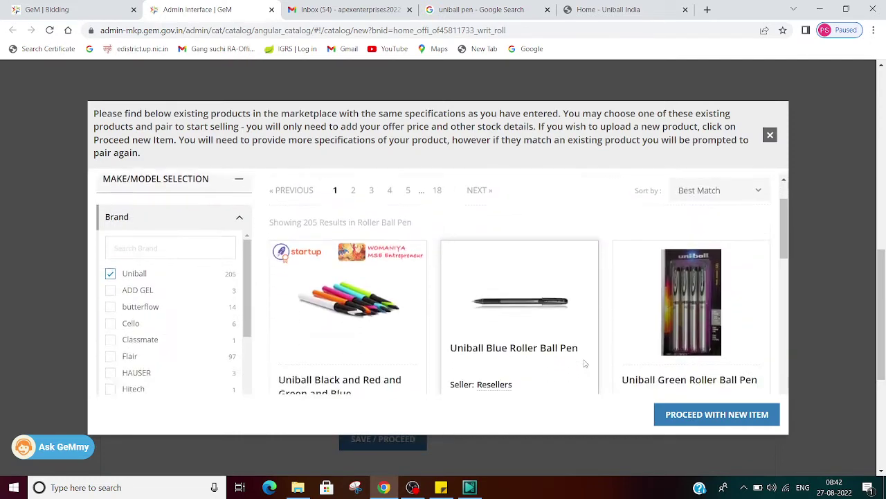
pyautogui.scroll(-2, 585, 364)
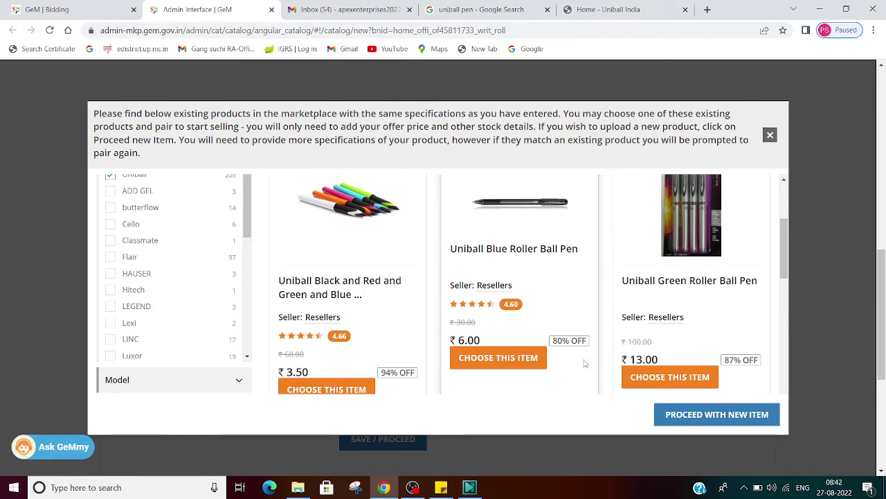
pyautogui.scroll(-3, 585, 364)
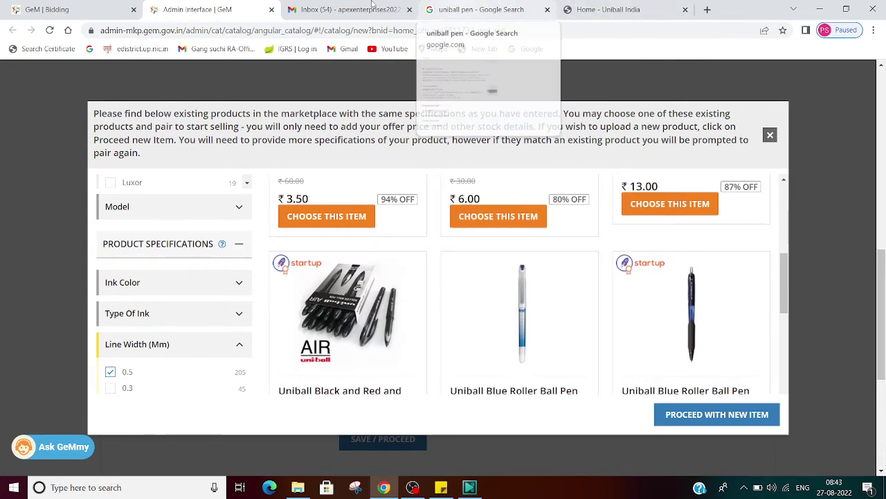
pyautogui.click(73, 5)
pyautogui.scroll(4, 339, 281)
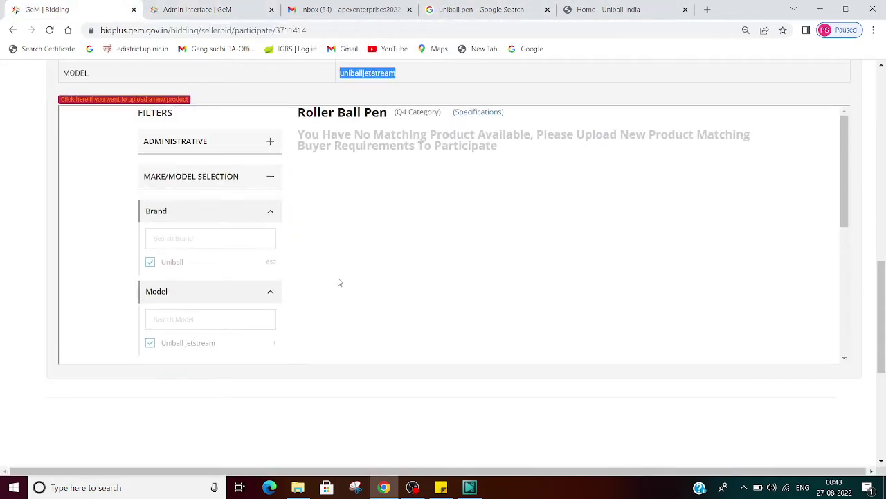
pyautogui.scroll(3, 344, 282)
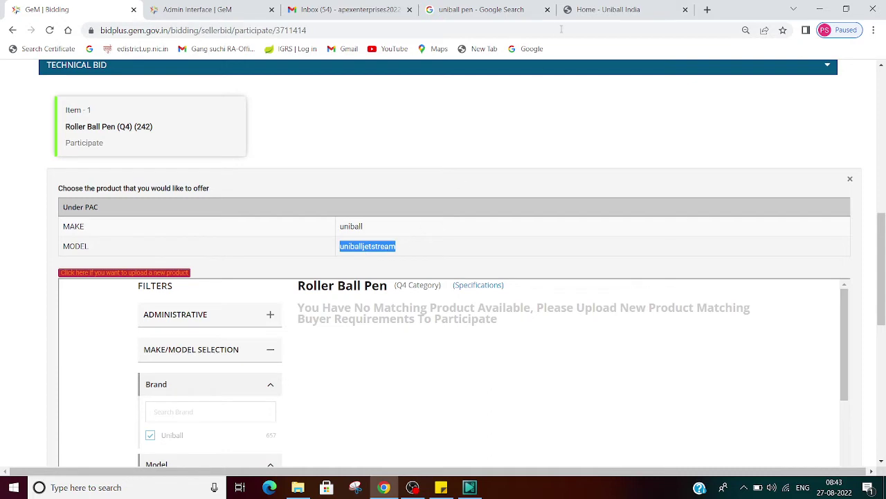
pyautogui.click(461, 9)
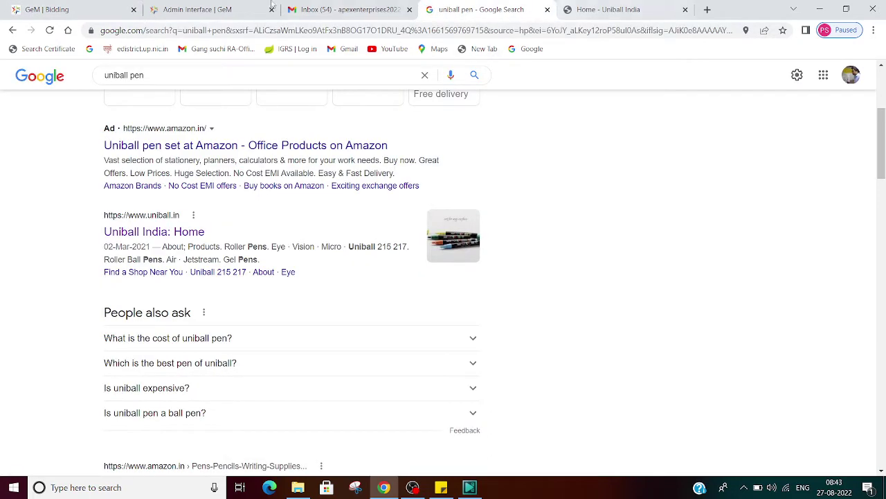
pyautogui.click(224, 8)
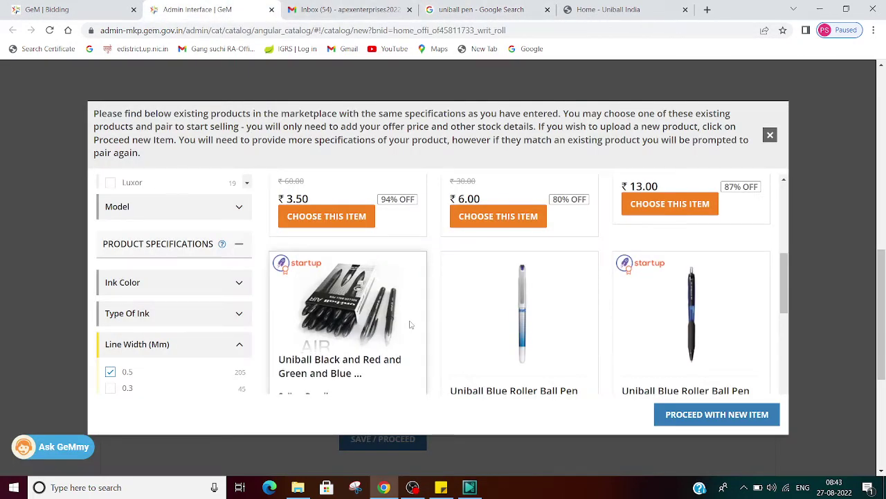
# Scroll through the 205 matching Uniball Roller Ball Pen listings.
pyautogui.scroll(-2, 415, 350)
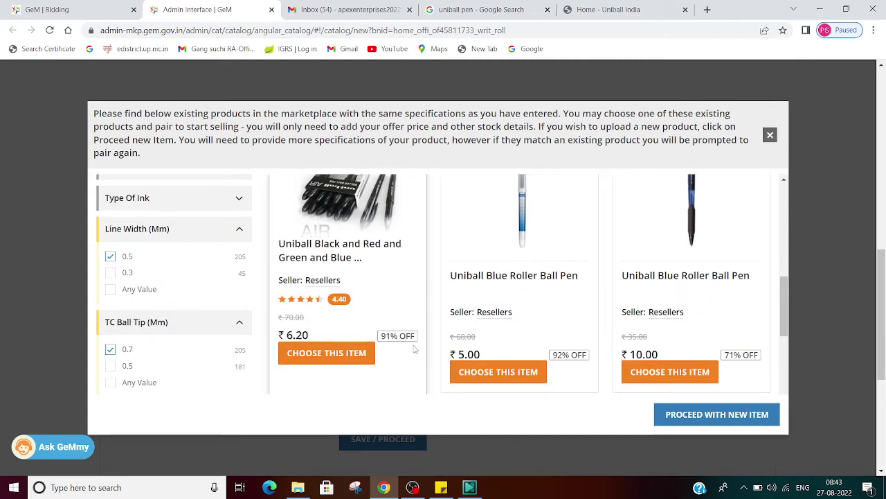
pyautogui.scroll(-3, 414, 350)
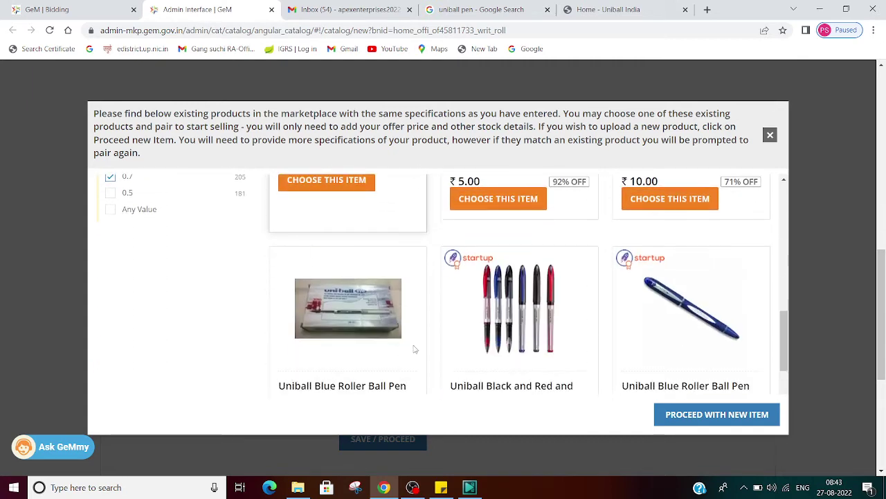
pyautogui.scroll(-2, 414, 350)
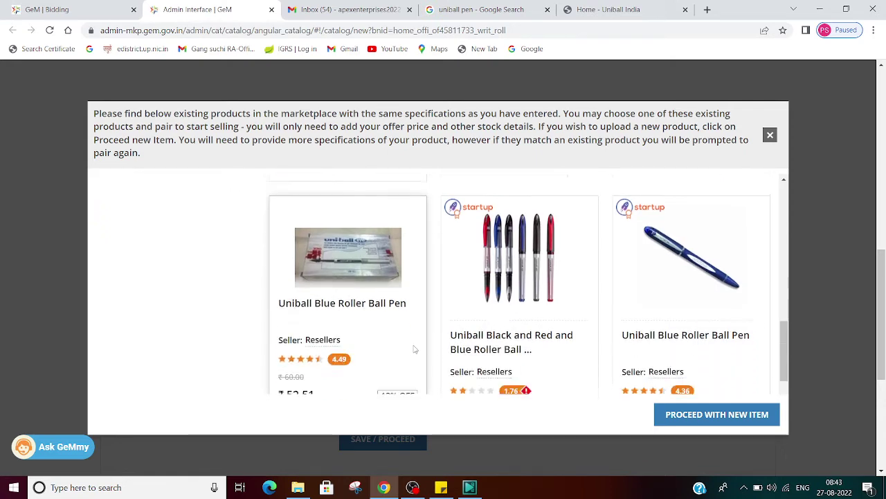
pyautogui.scroll(-2, 414, 350)
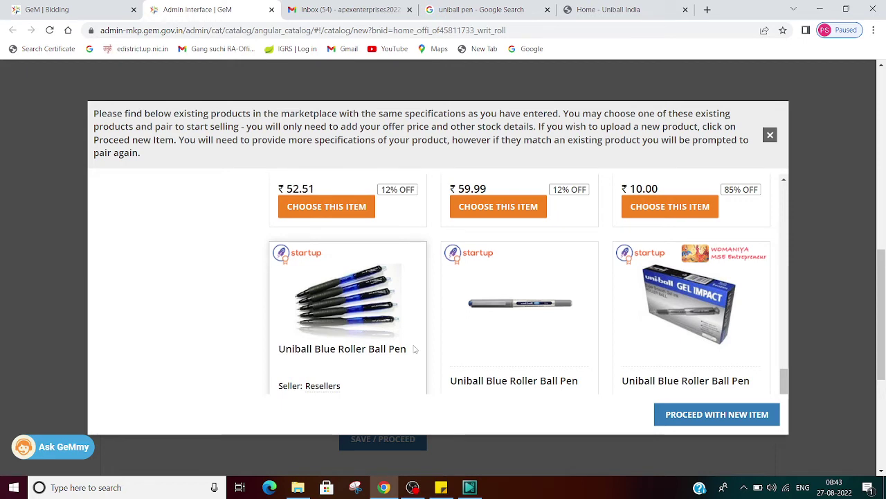
pyautogui.scroll(-2, 414, 350)
pyautogui.scroll(6, 414, 349)
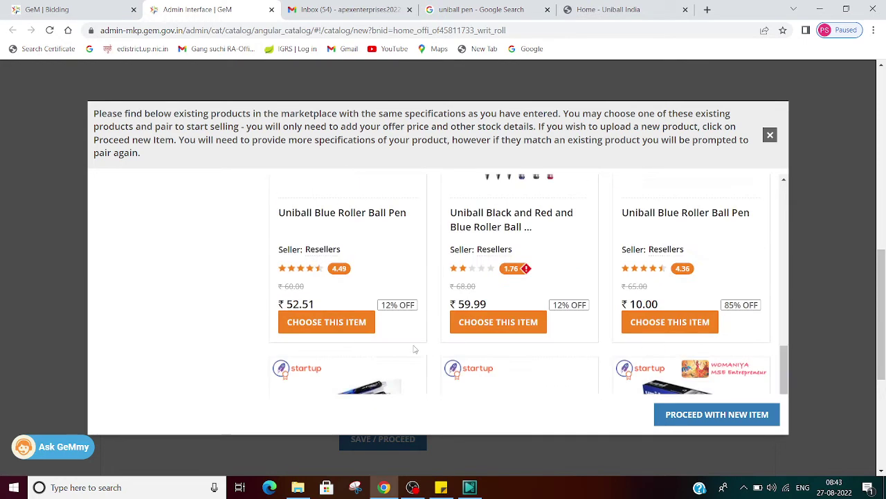
pyautogui.scroll(-2, 414, 349)
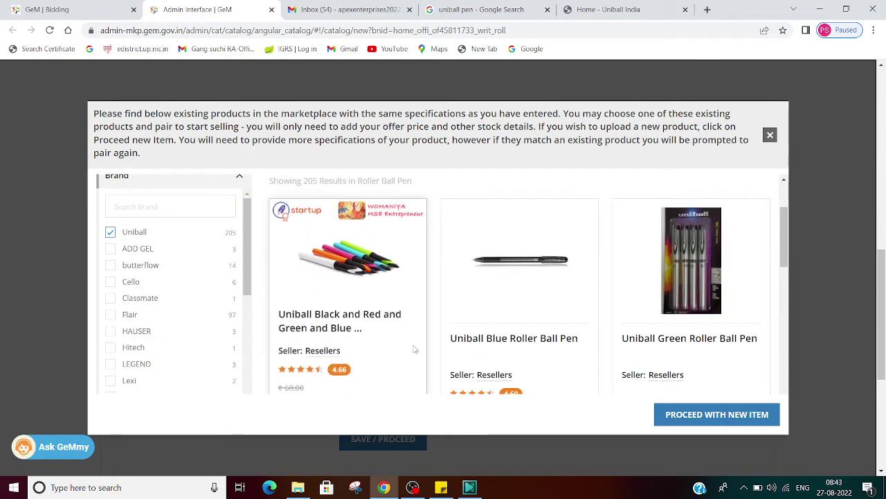
pyautogui.scroll(2, 414, 350)
pyautogui.scroll(-3, 414, 349)
pyautogui.scroll(-1, 414, 349)
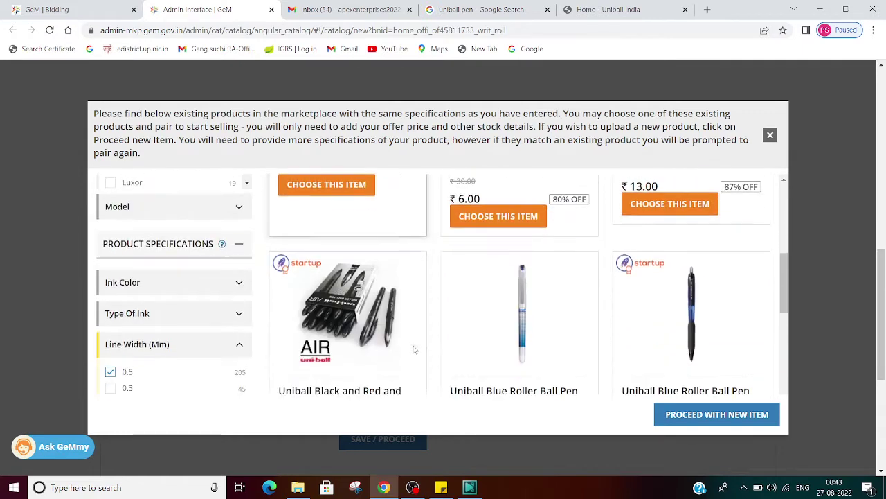
# Filter the Model list with 'JE', tick Uniball Jetstream, and scroll to the single ₹59.66 result.
pyautogui.click(240, 209)
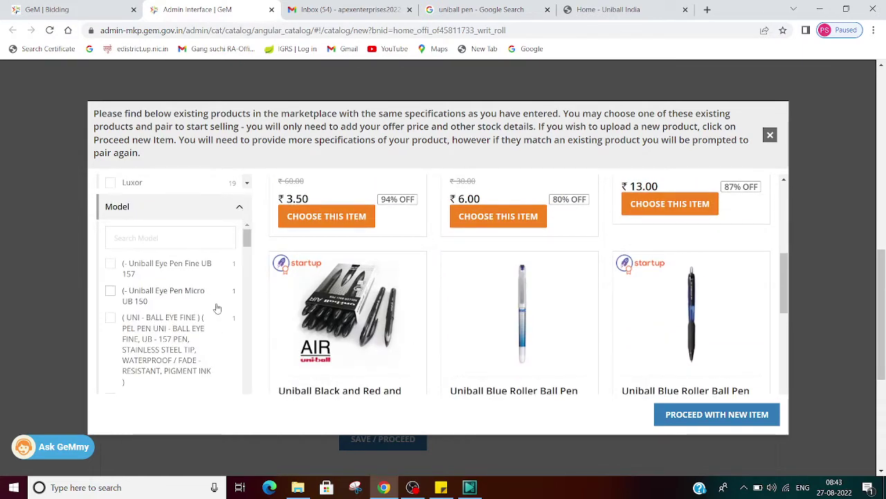
pyautogui.click(183, 242)
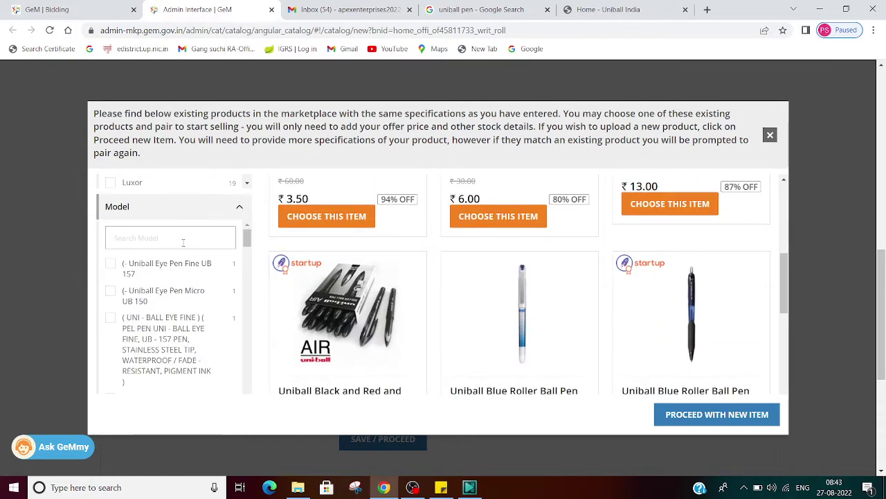
pyautogui.write('JE')
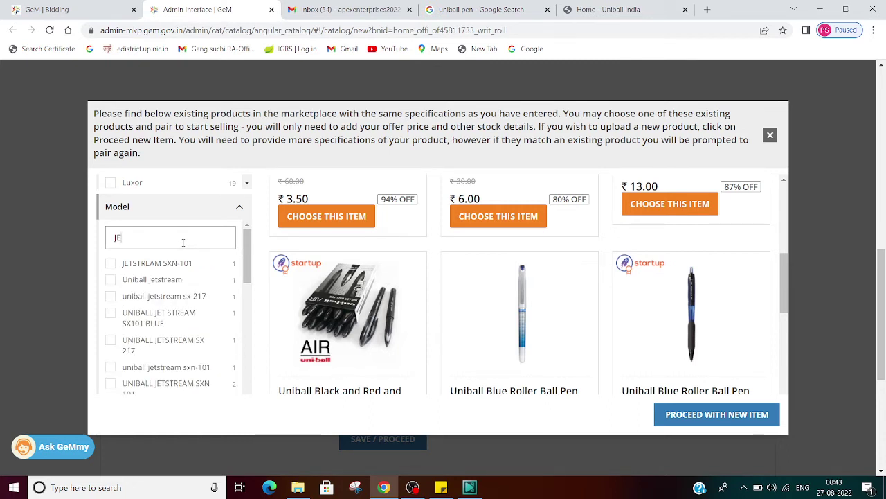
pyautogui.click(164, 280)
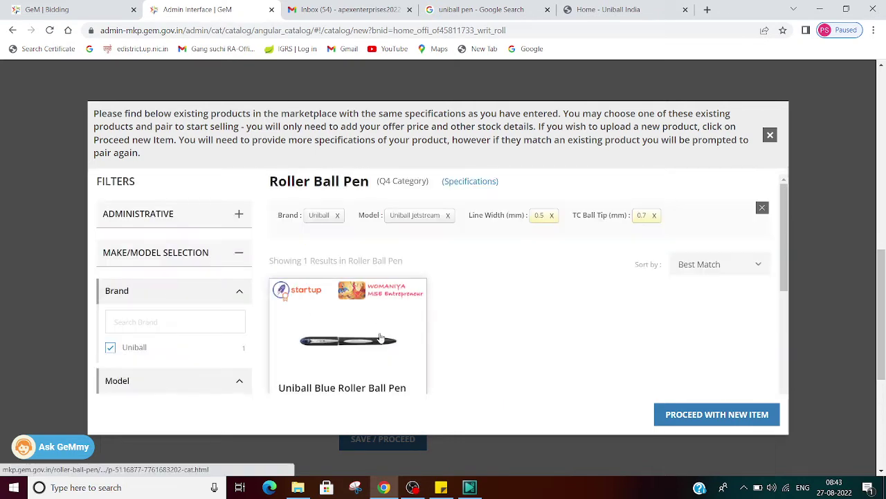
pyautogui.scroll(-2, 592, 365)
pyautogui.scroll(-1, 592, 365)
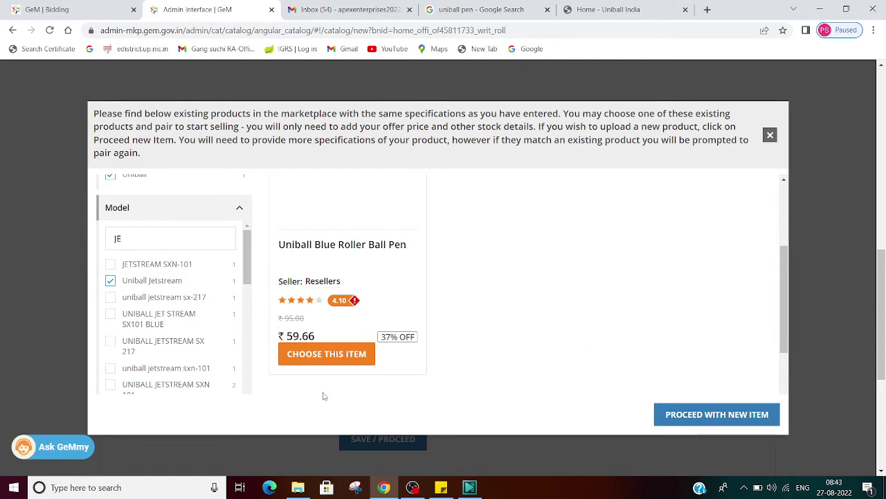
pyautogui.scroll(-1, 325, 377)
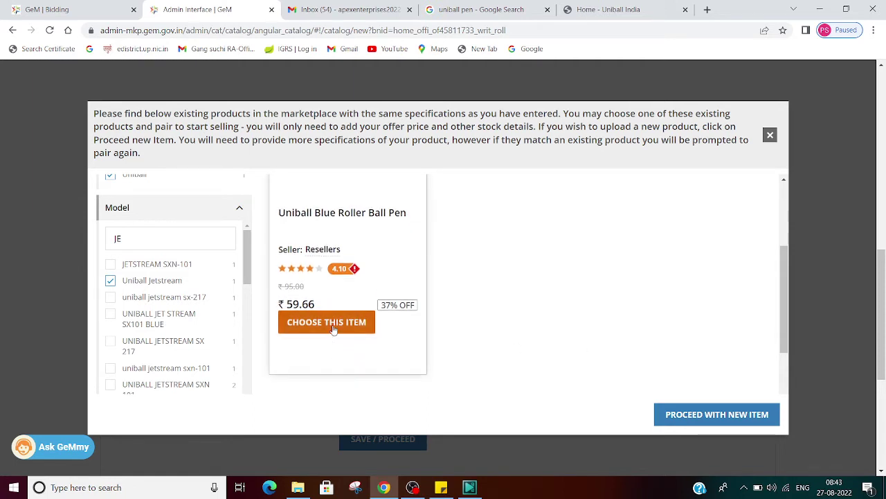
# Pair the catalogue with the Uniball Jetstream pen product.
pyautogui.click(334, 323)
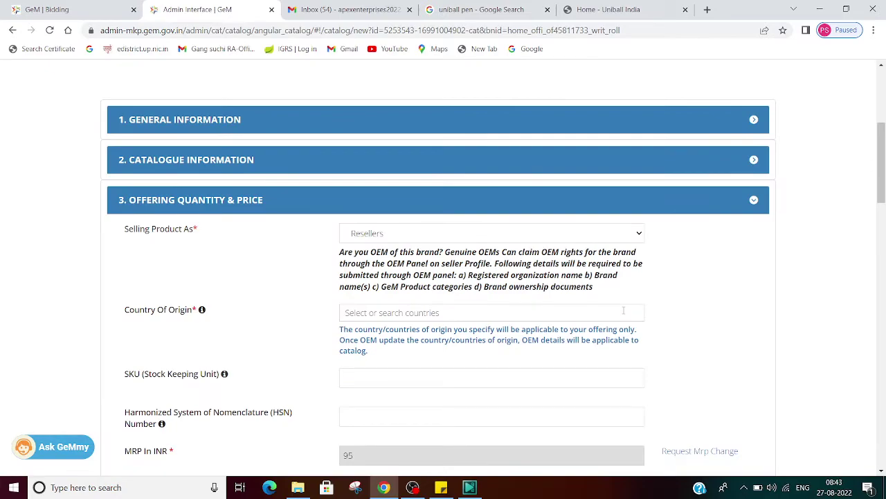
pyautogui.scroll(-5, 624, 310)
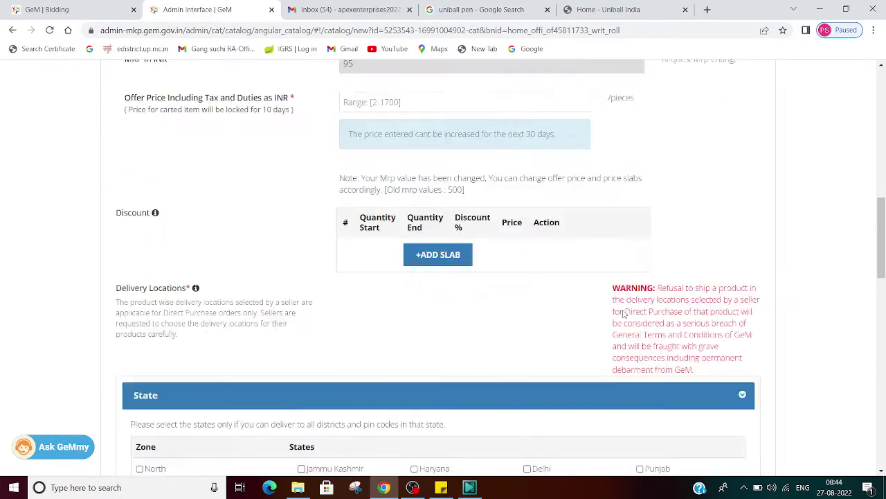
pyautogui.scroll(-15, 623, 314)
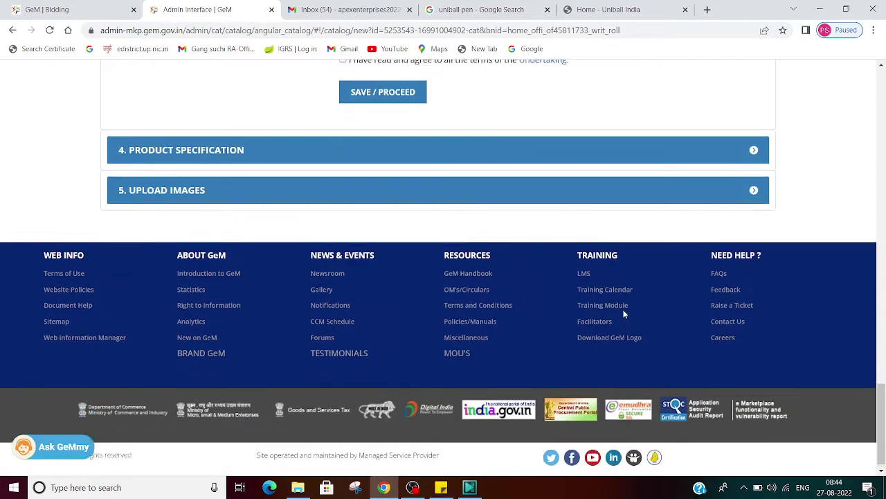
pyautogui.scroll(20, 623, 314)
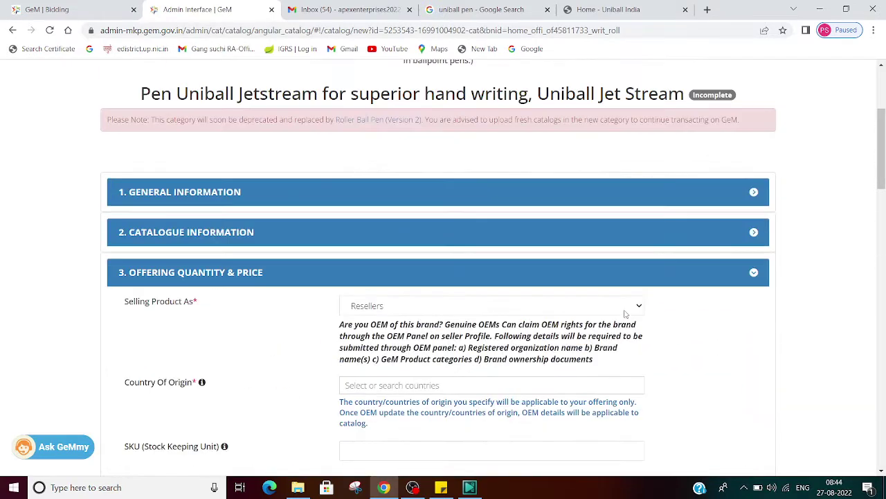
# Keep Resellers as selling type, pick India as country of origin, and declare PPP-MII local content.
pyautogui.click(499, 313)
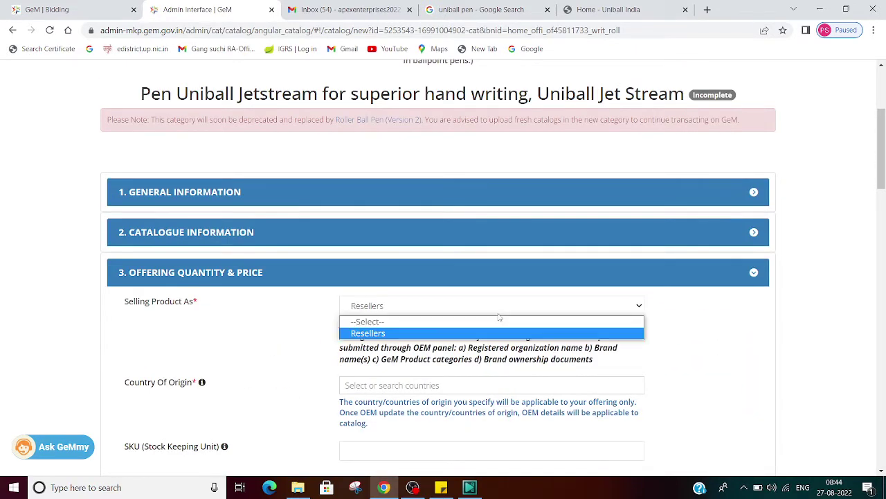
pyautogui.click(498, 315)
pyautogui.scroll(-3, 624, 346)
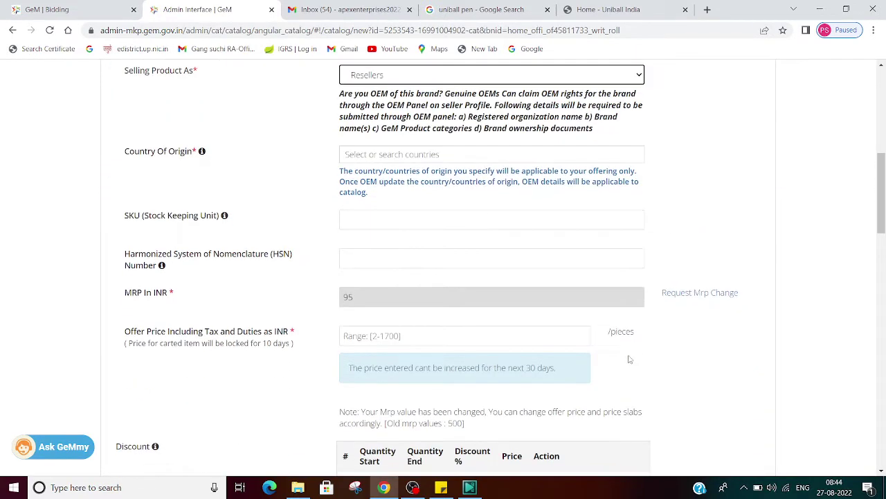
pyautogui.click(423, 157)
pyautogui.click(376, 173)
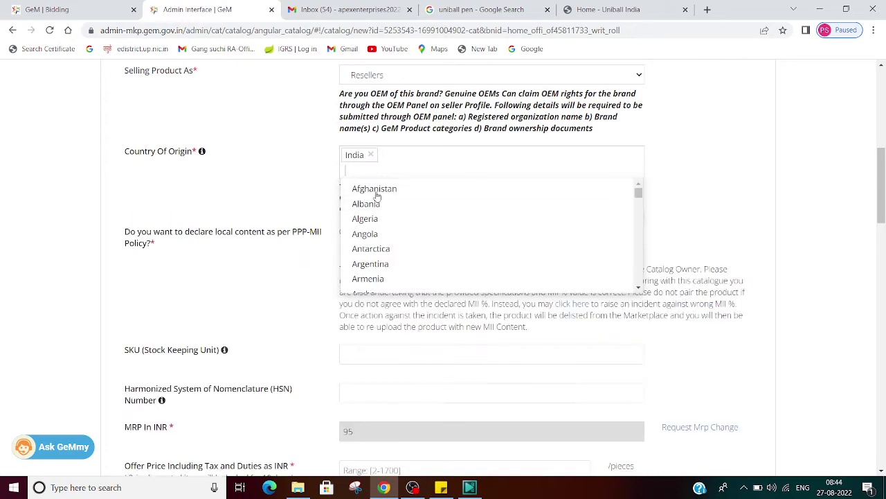
pyautogui.click(288, 177)
pyautogui.click(342, 233)
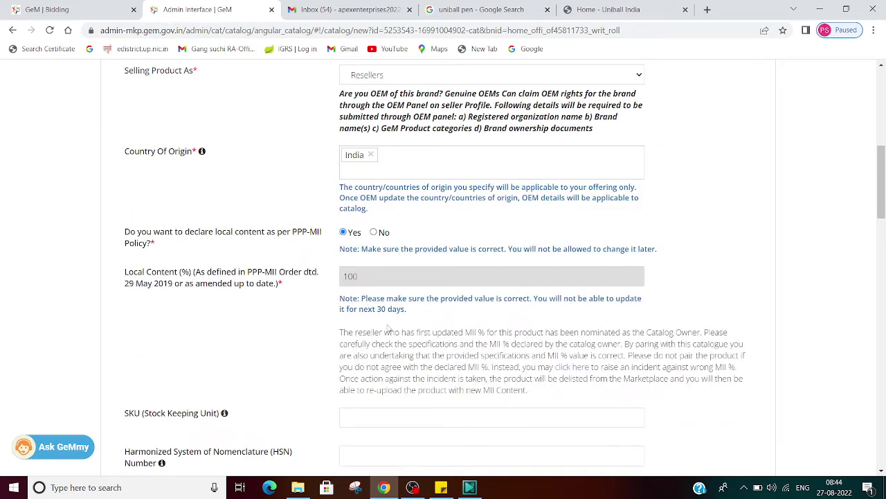
pyautogui.scroll(-3, 387, 326)
pyautogui.scroll(3, 403, 318)
# Enter 49 as the pen's offer price against the ₹95 MRP.
pyautogui.scroll(-3, 354, 277)
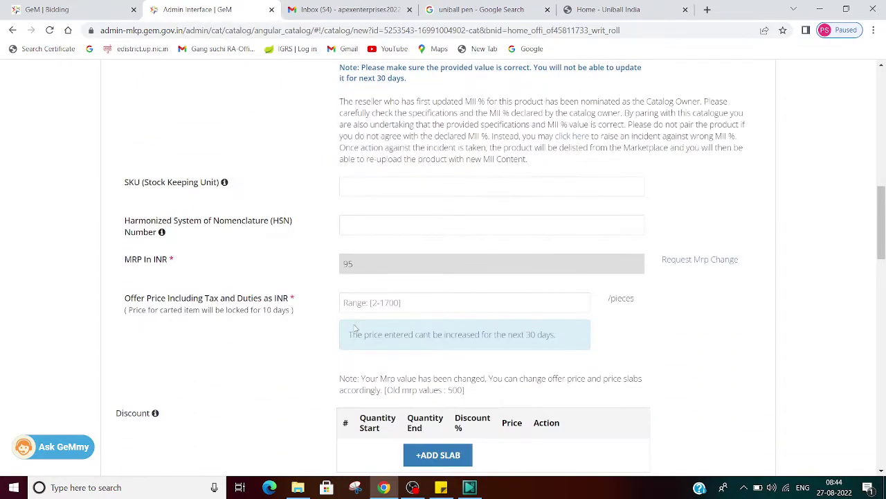
pyautogui.click(432, 189)
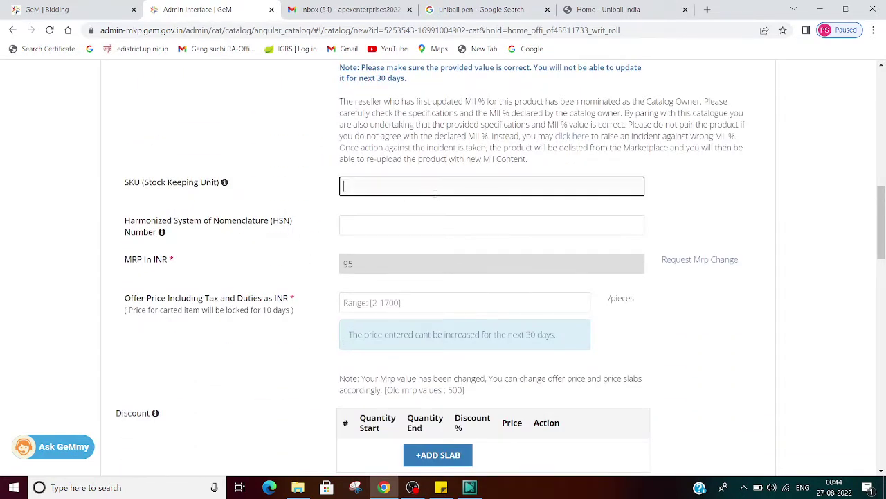
pyautogui.click(422, 303)
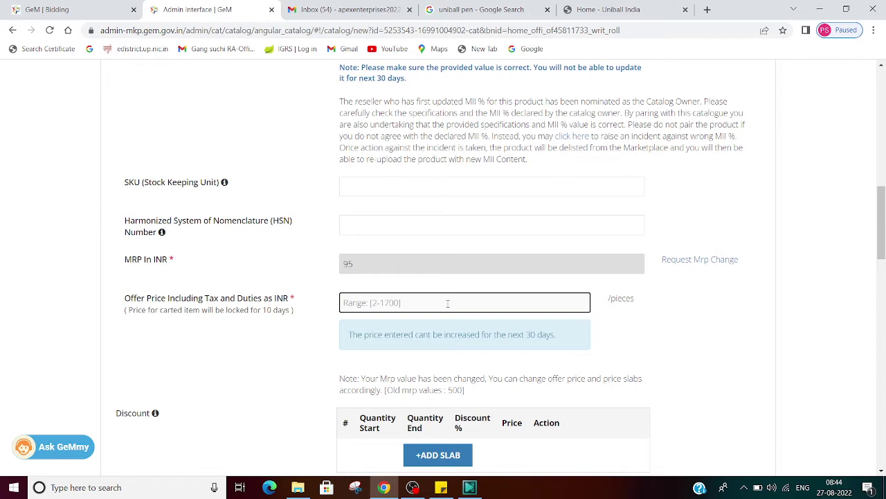
pyautogui.write('49')
pyautogui.click(676, 365)
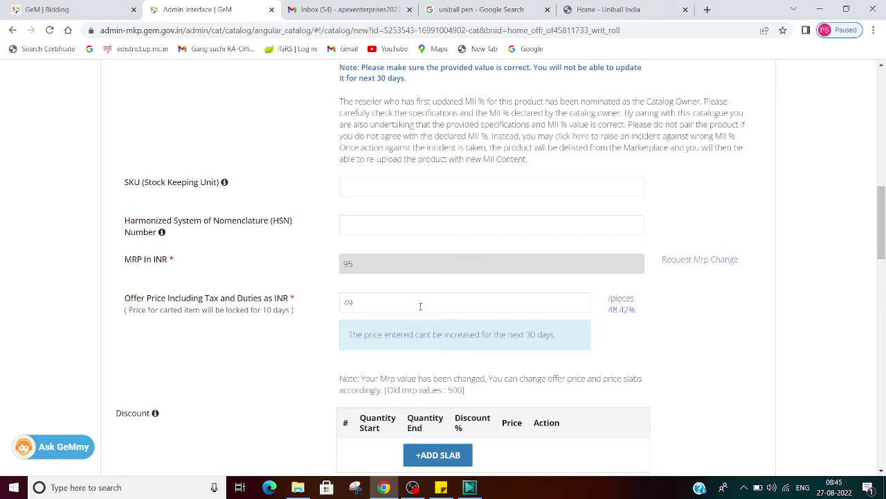
# Change the offer price to 90, then clear the rejected value and enter a lower price.
pyautogui.click(393, 309)
pyautogui.press('BackSpace')
pyautogui.press('BackSpace')
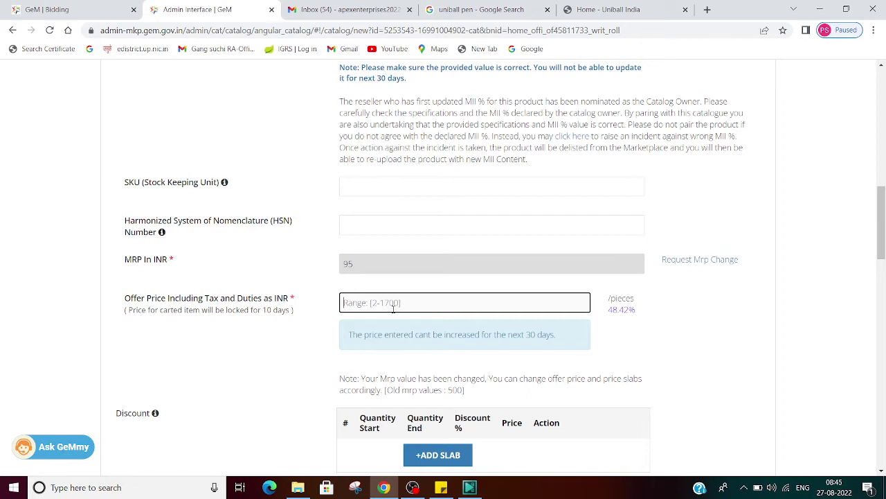
pyautogui.write('90')
pyautogui.click(689, 338)
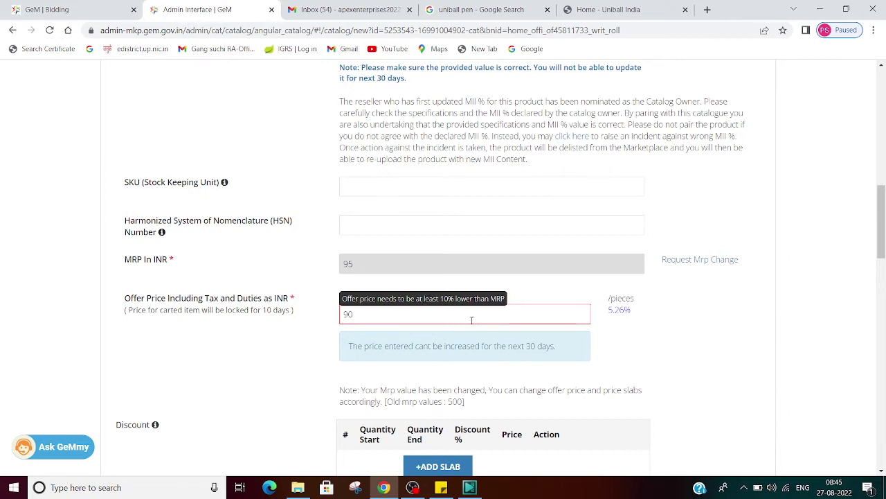
pyautogui.click(469, 319)
pyautogui.press('BackSpace')
pyautogui.press('BackSpace')
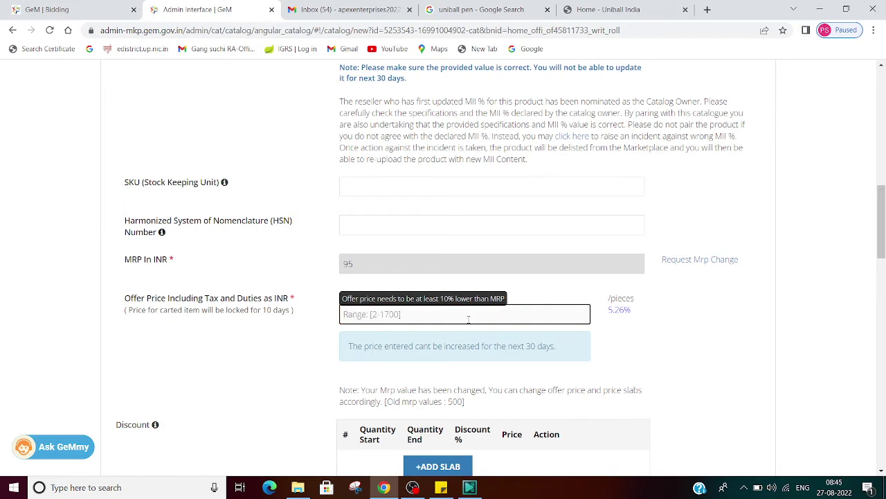
pyautogui.write('49')
pyautogui.scroll(-9, 694, 349)
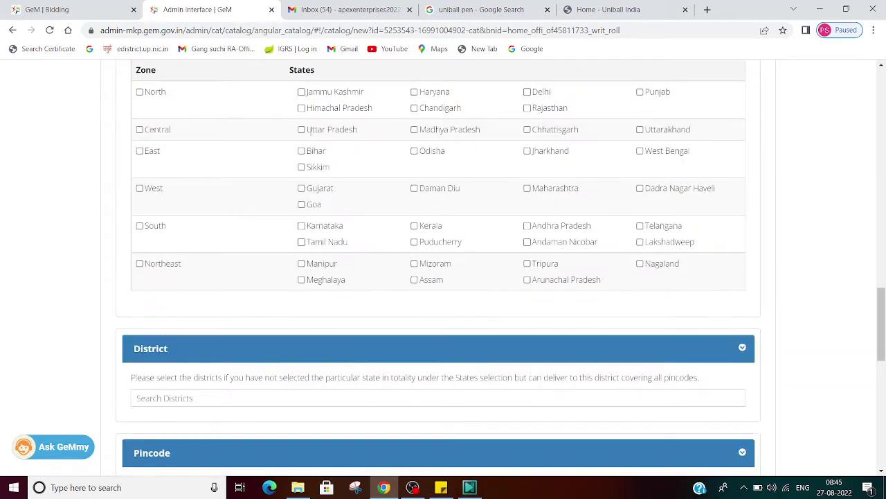
# Deliver to Uttar Pradesh with current stock 1000, minimum quantity 1 and lead time 4.
pyautogui.click(302, 130)
pyautogui.scroll(-3, 316, 252)
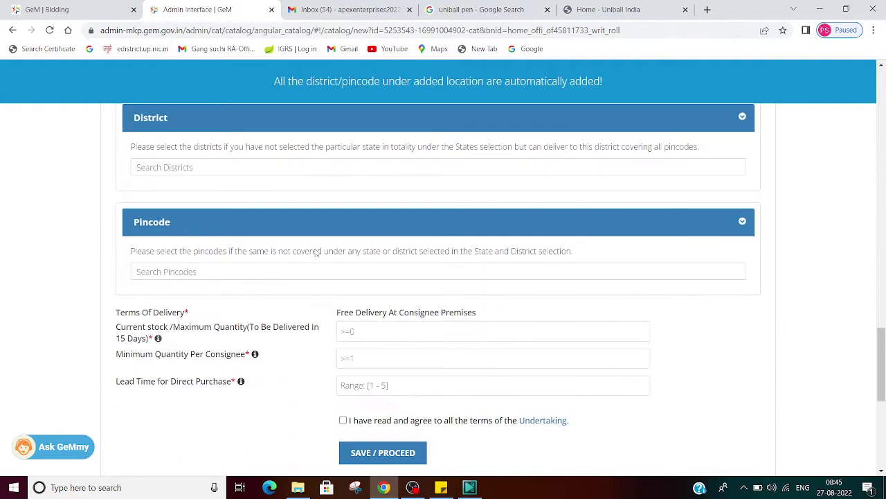
pyautogui.scroll(-2, 315, 252)
pyautogui.click(386, 213)
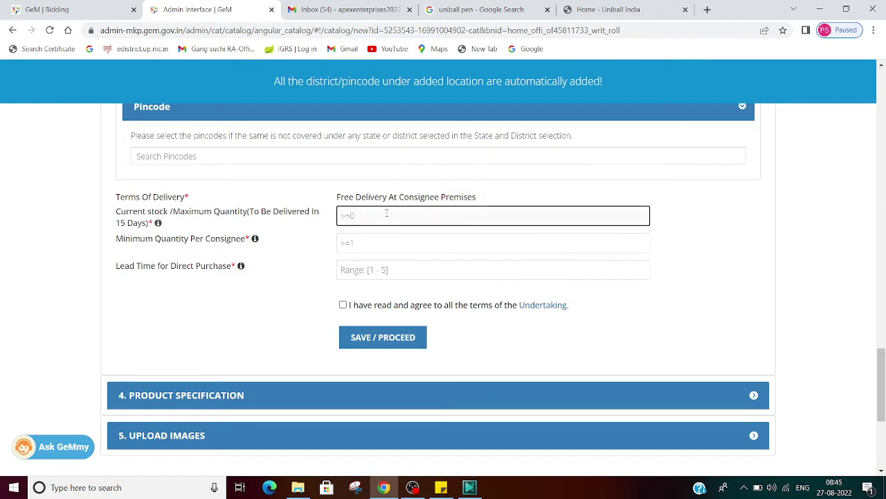
pyautogui.write('1000')
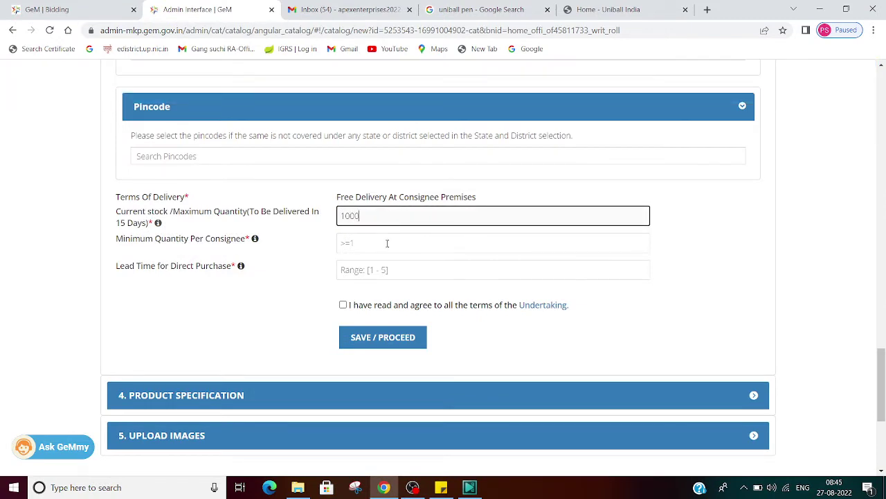
pyautogui.click(387, 243)
pyautogui.write('1')
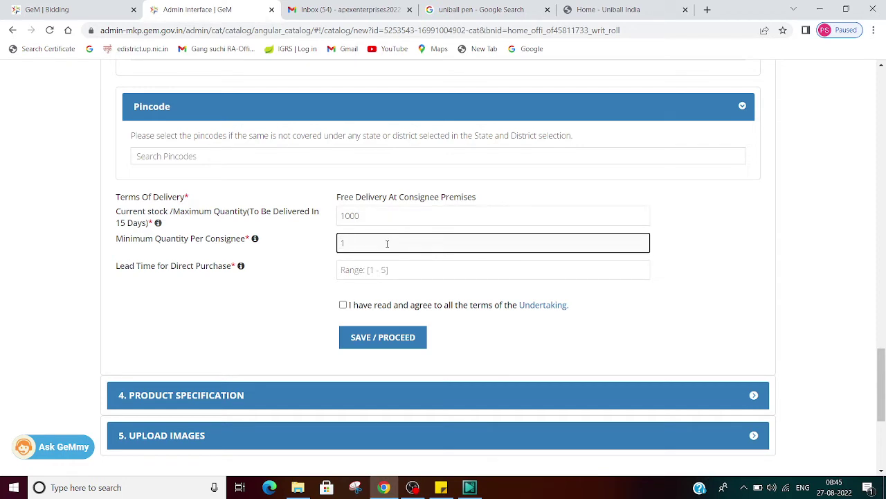
pyautogui.click(387, 270)
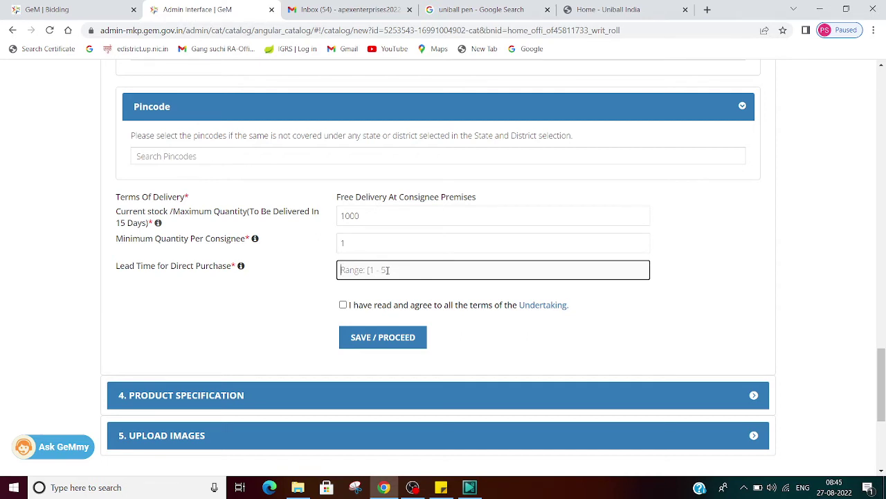
pyautogui.write('4')
# Accept the undertaking, dismiss the chain documents notice, and save the offering details.
pyautogui.click(344, 305)
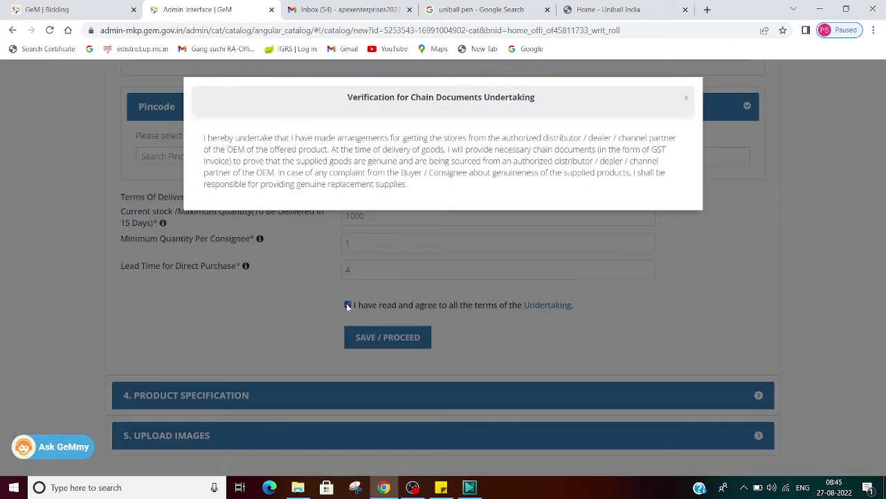
pyautogui.click(669, 308)
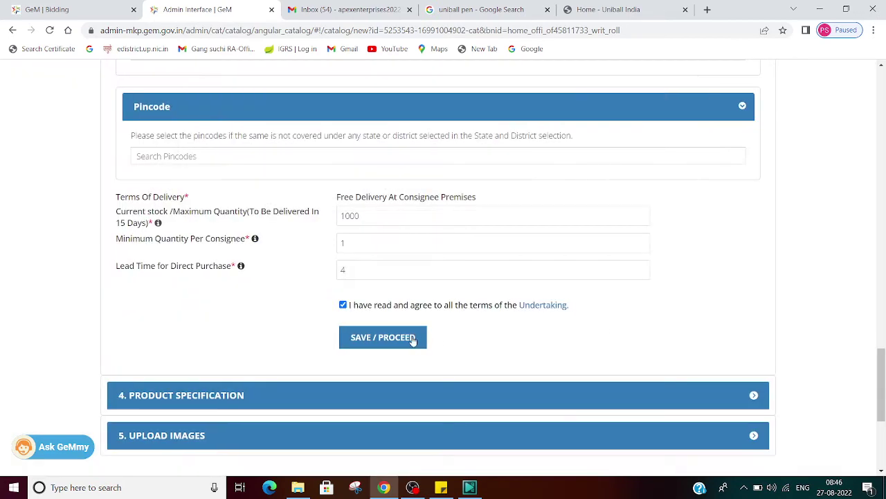
pyautogui.click(392, 338)
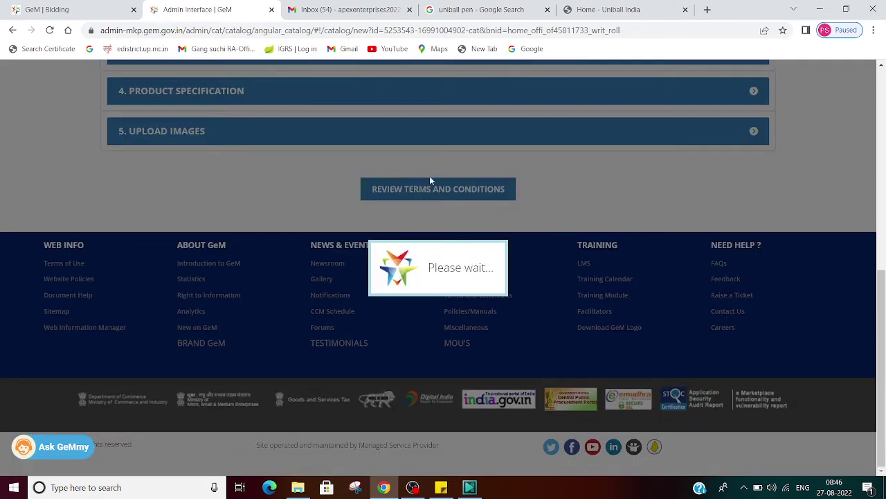
# Open Review Terms and Conditions to see current GTC_on_GeM_4.0_v1.3_07Aug22 and archived versions.
pyautogui.scroll(5, 600, 197)
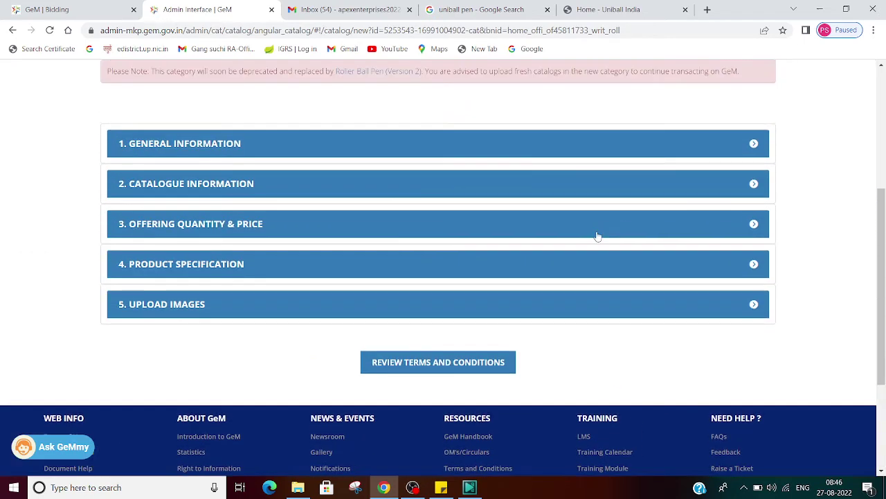
pyautogui.scroll(1, 594, 235)
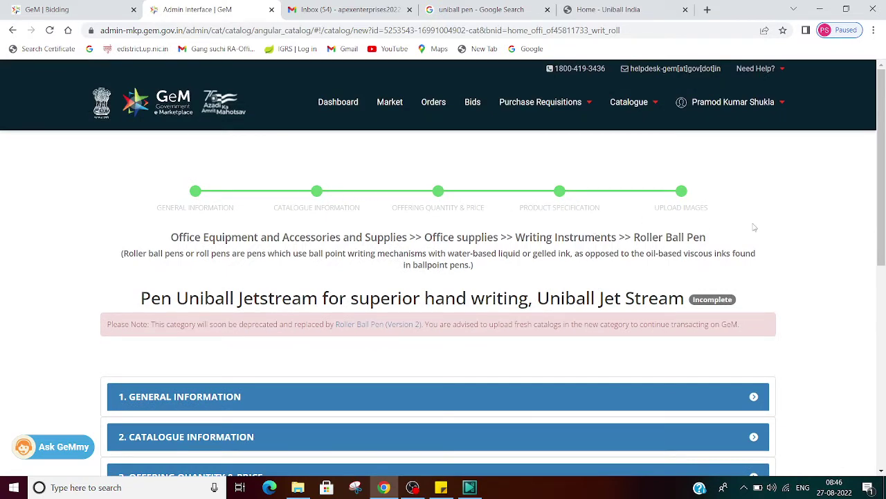
pyautogui.scroll(-4, 746, 276)
pyautogui.scroll(-2, 746, 276)
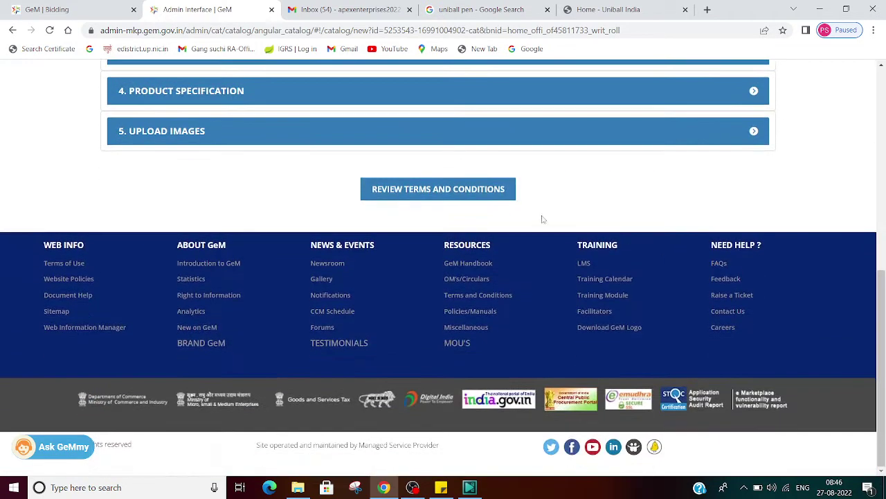
pyautogui.click(430, 192)
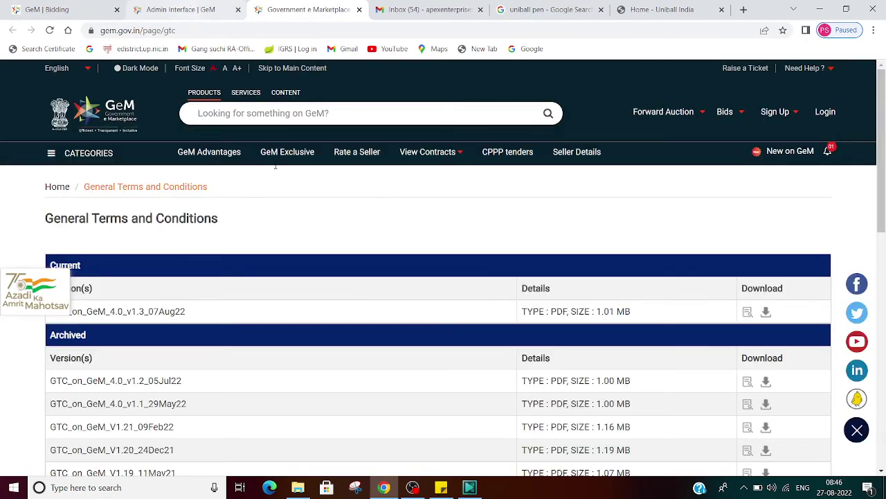
pyautogui.scroll(-6, 396, 280)
pyautogui.scroll(-2, 395, 283)
pyautogui.scroll(8, 394, 283)
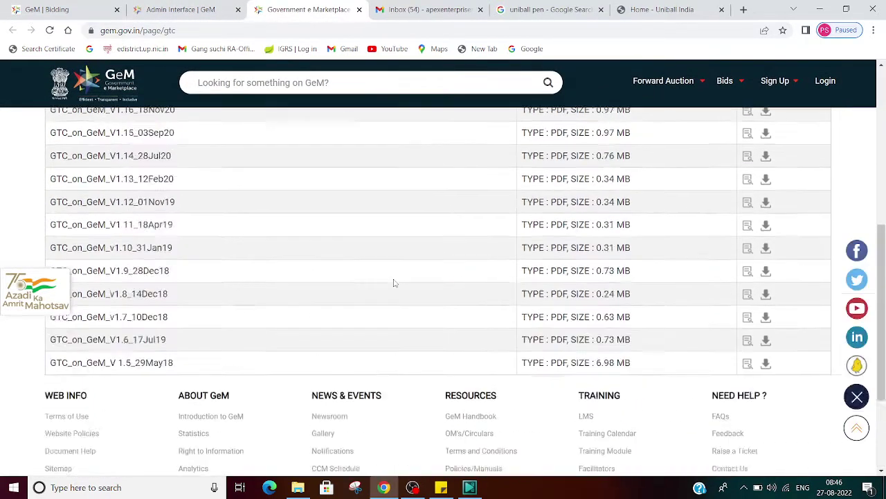
pyautogui.scroll(-3, 395, 282)
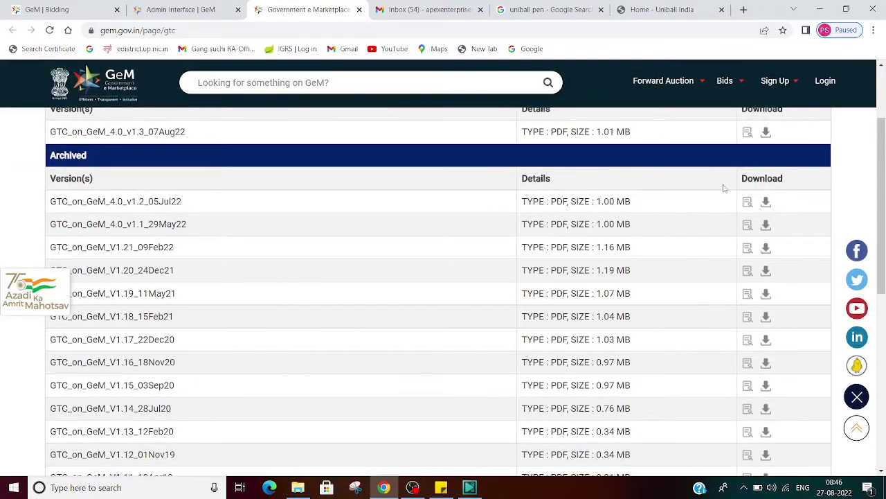
pyautogui.scroll(3, 724, 188)
# Open the current GTC 4.0 PDF and scroll through it, glancing at the catalogue form tab.
pyautogui.click(765, 312)
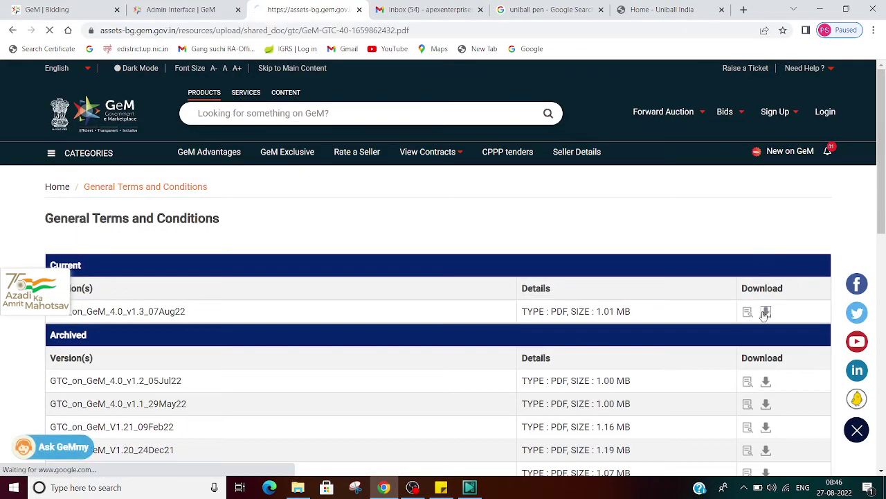
pyautogui.scroll(-20, 597, 201)
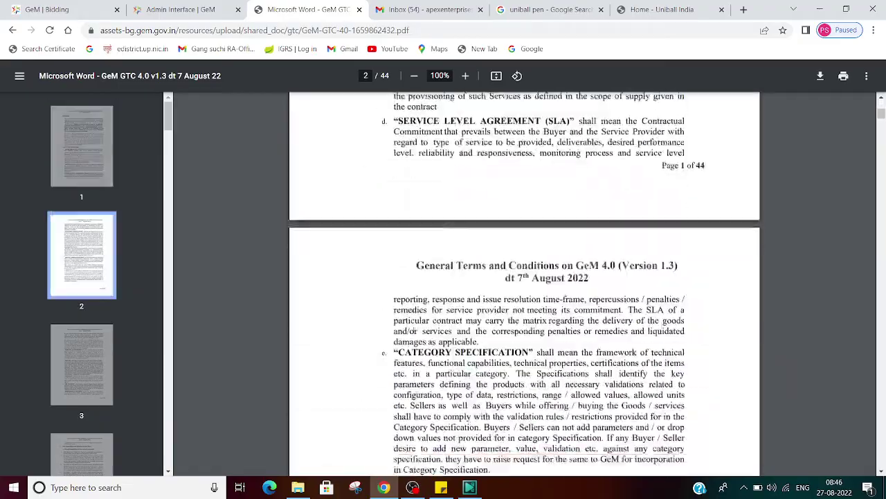
pyautogui.scroll(-20, 414, 330)
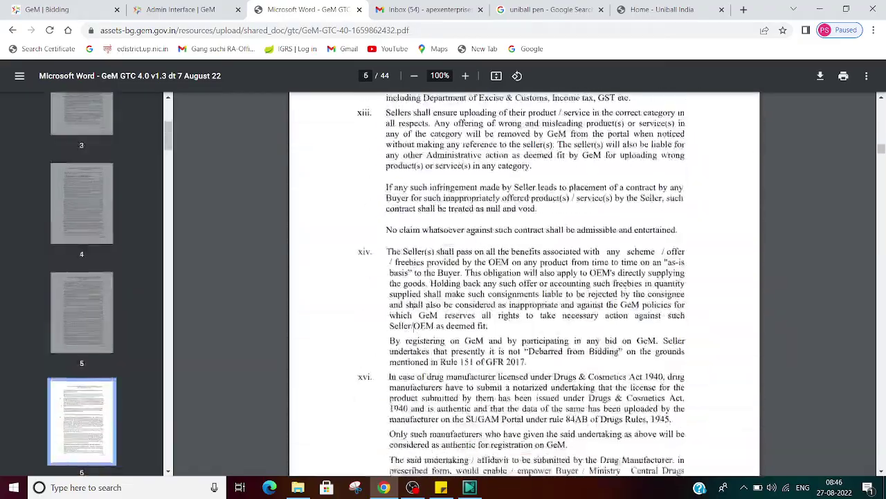
pyautogui.scroll(-15, 413, 329)
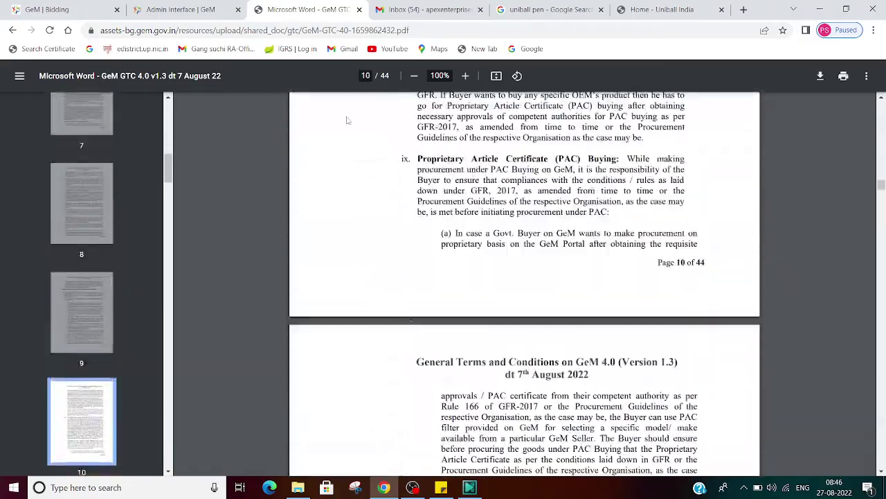
pyautogui.click(221, 8)
pyautogui.click(257, 8)
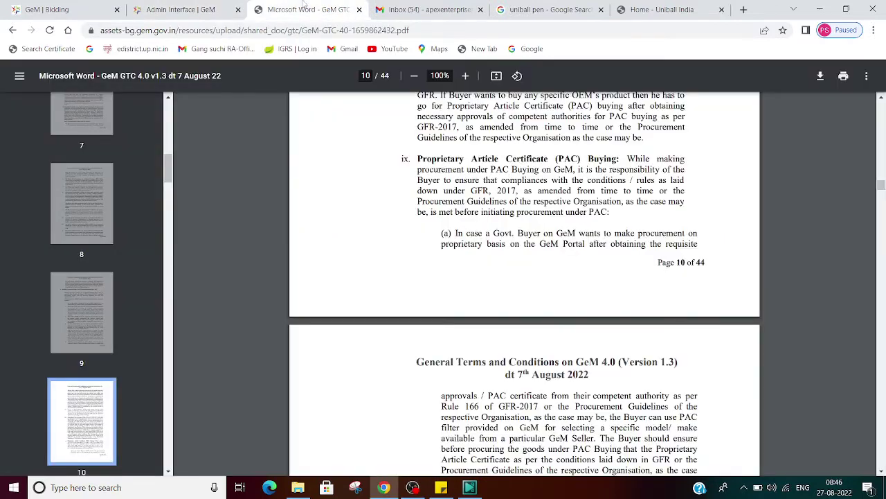
pyautogui.click(168, 7)
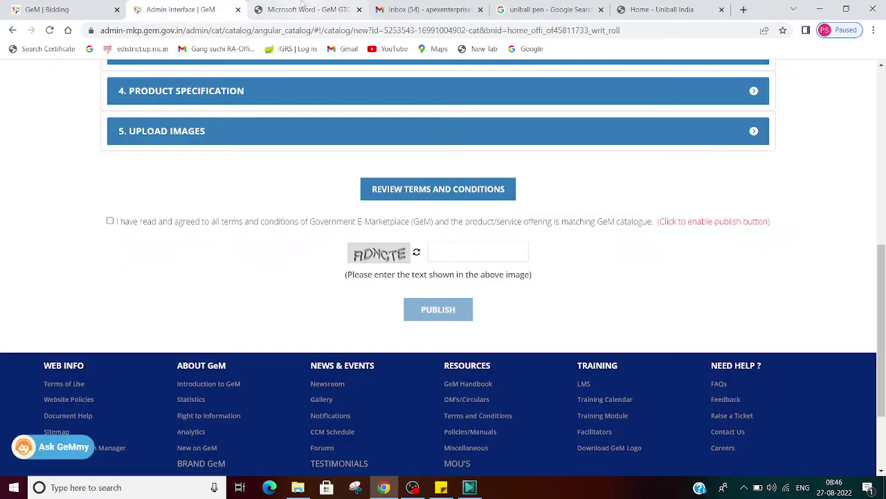
pyautogui.click(303, 10)
pyautogui.scroll(1, 413, 256)
pyautogui.scroll(3, 414, 255)
# Return to the versions list and read the archived GeM 3.0 GTC version 1.21 to page 5.
pyautogui.hotkey('alt', 'Left')
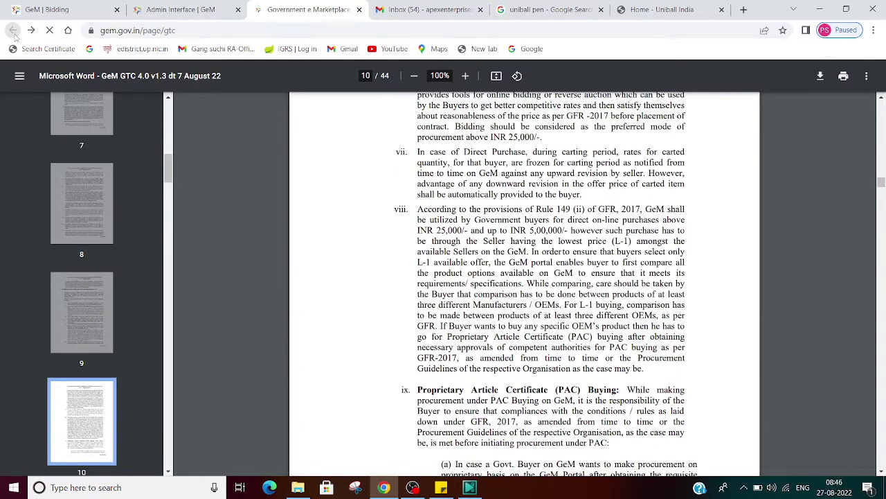
pyautogui.scroll(-1, 483, 257)
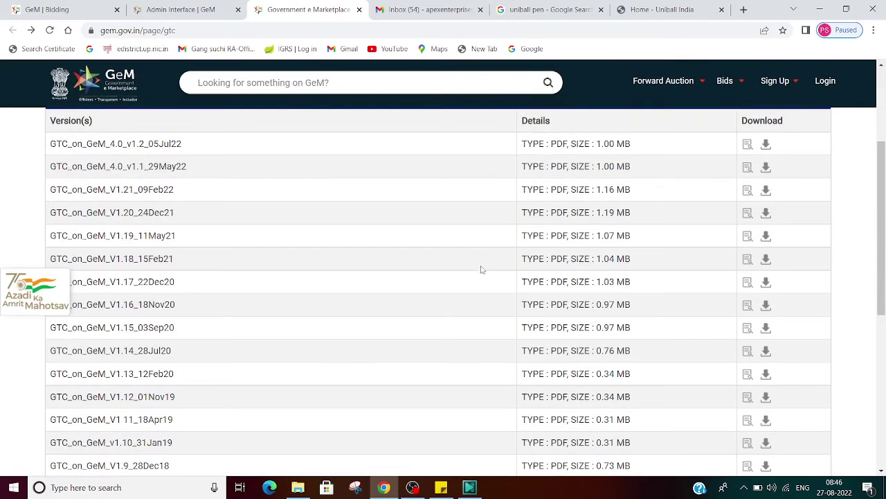
pyautogui.click(766, 212)
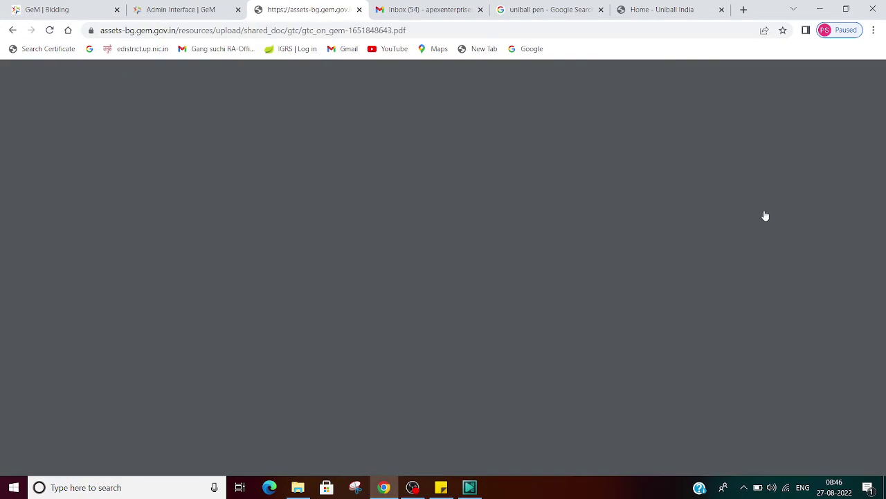
pyautogui.scroll(-20, 414, 301)
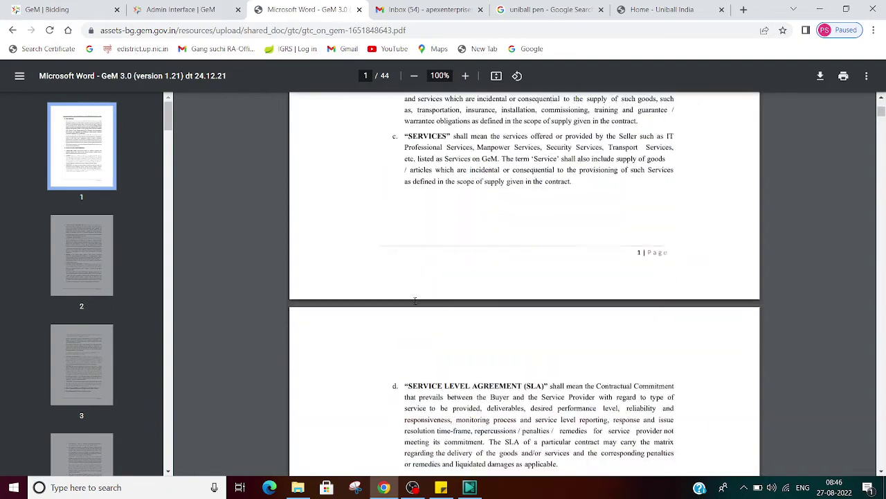
pyautogui.scroll(-8, 416, 311)
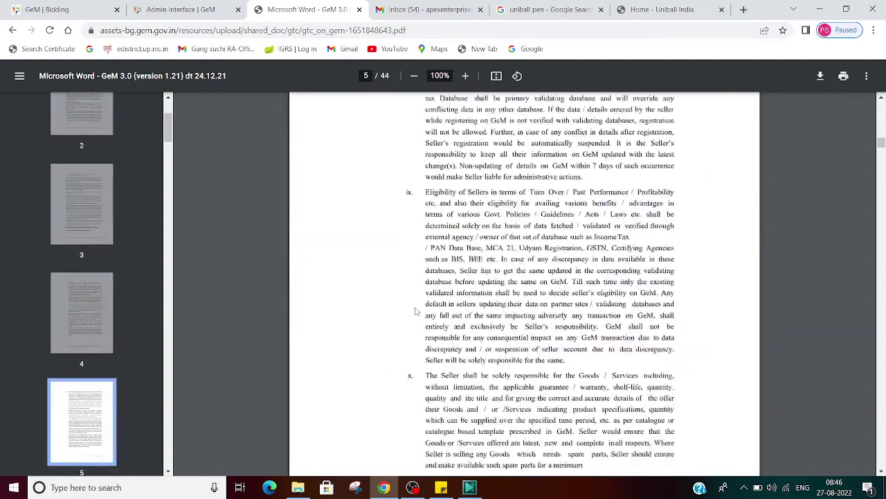
pyautogui.click(166, 8)
pyautogui.click(291, 5)
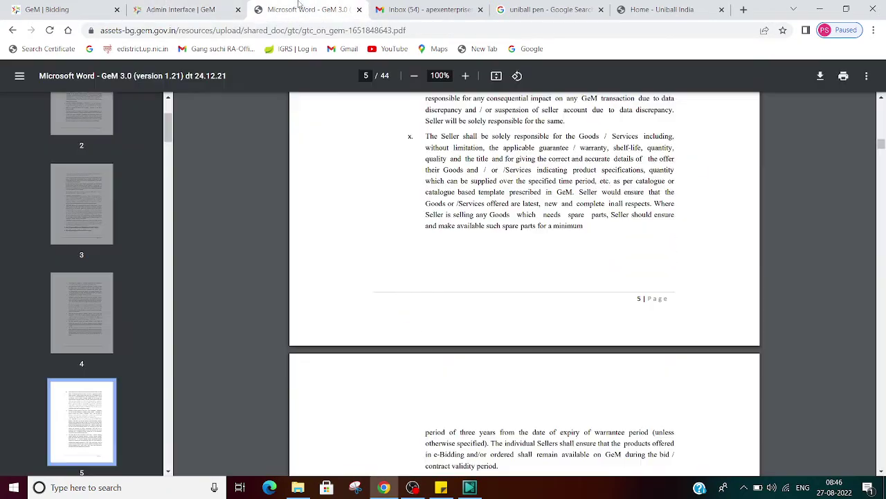
pyautogui.click(13, 30)
# In the catalogue form, accept the terms, enter the captcha text, and publish the Jetstream pen.
pyautogui.click(172, 6)
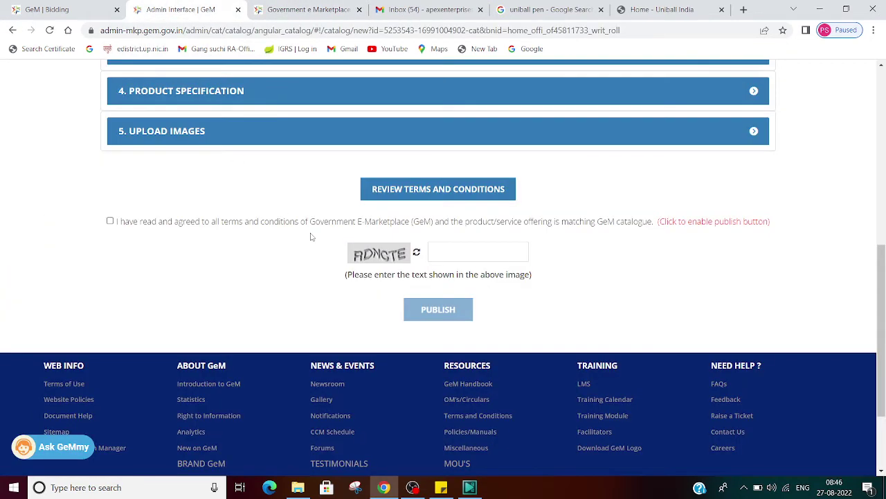
pyautogui.click(109, 221)
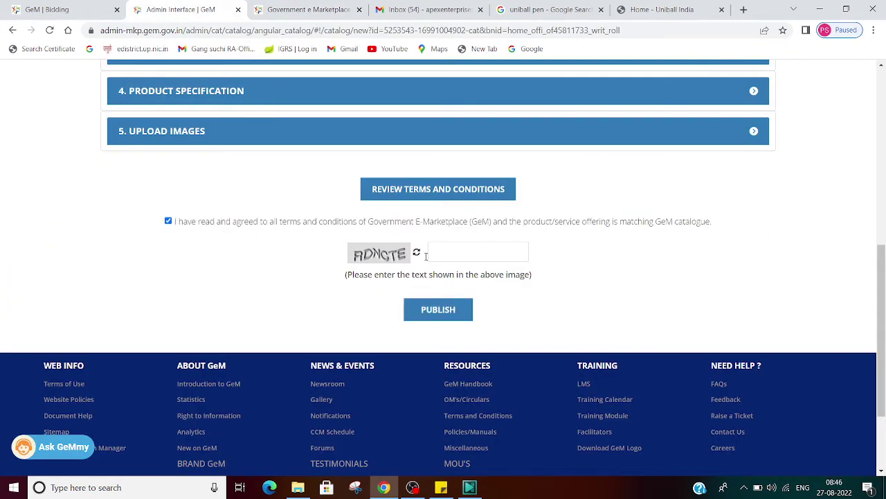
pyautogui.click(454, 251)
pyautogui.write('RDN')
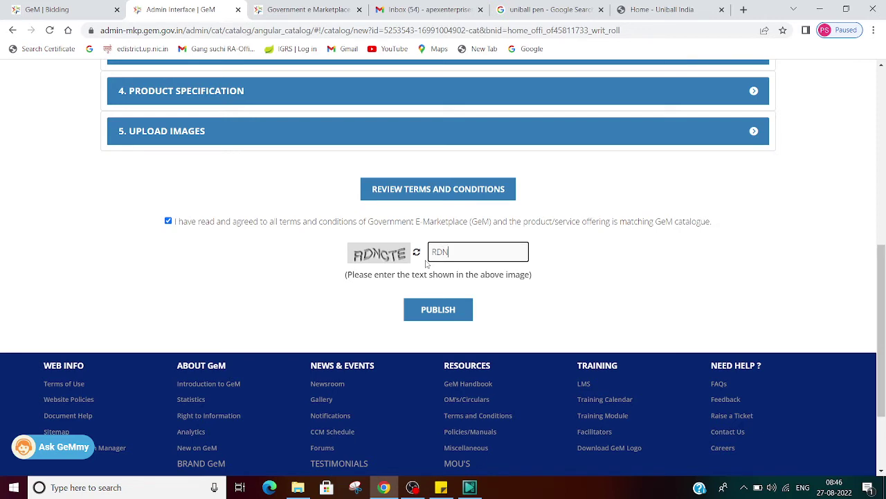
pyautogui.write('CTE')
pyautogui.click(442, 313)
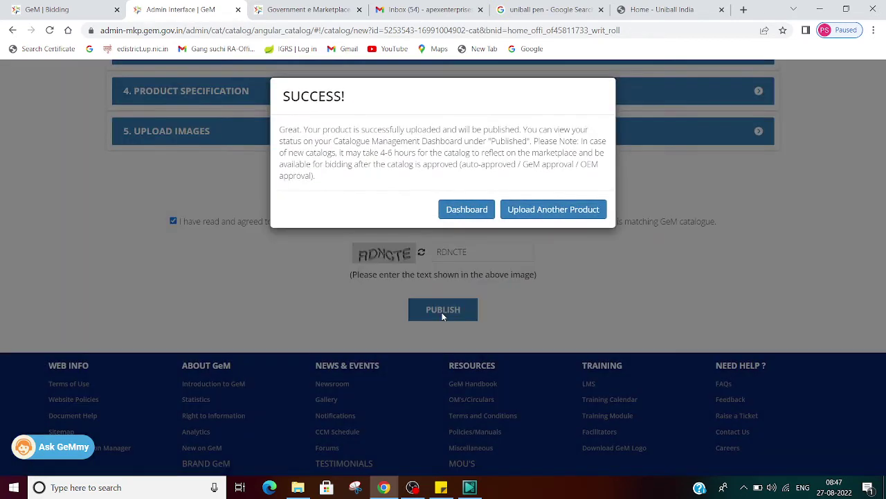
# Go to the catalogue management dashboard and reload it.
pyautogui.click(468, 209)
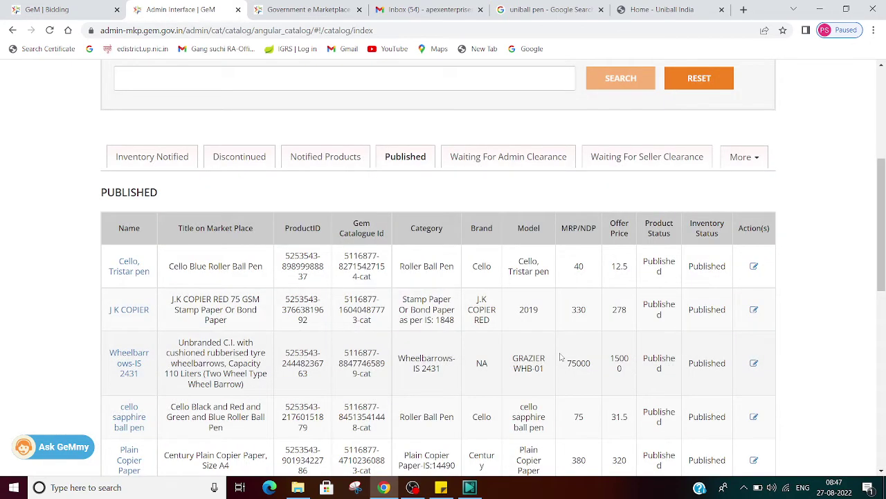
pyautogui.click(328, 32)
pyautogui.press('Return')
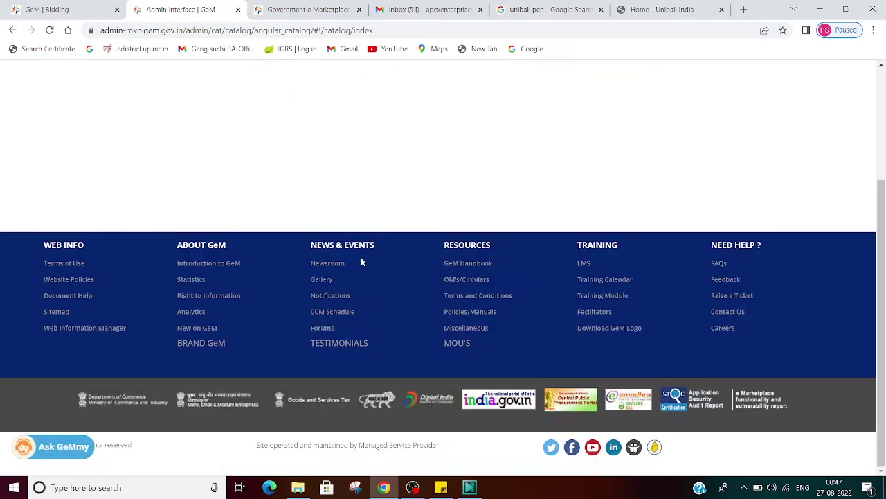
pyautogui.scroll(3, 361, 217)
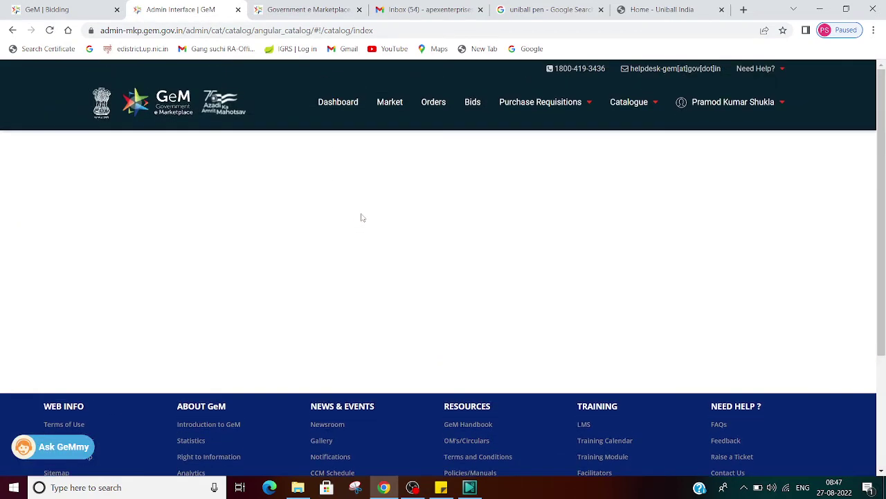
pyautogui.click(270, 30)
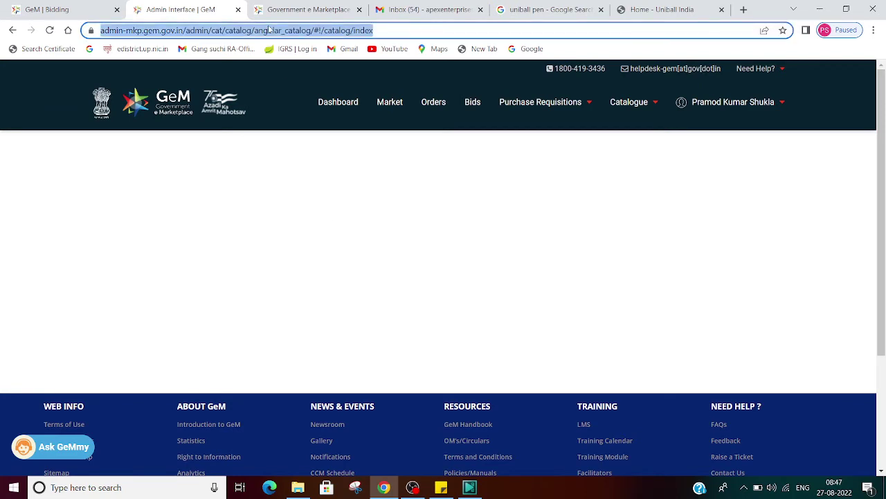
pyautogui.press('Return')
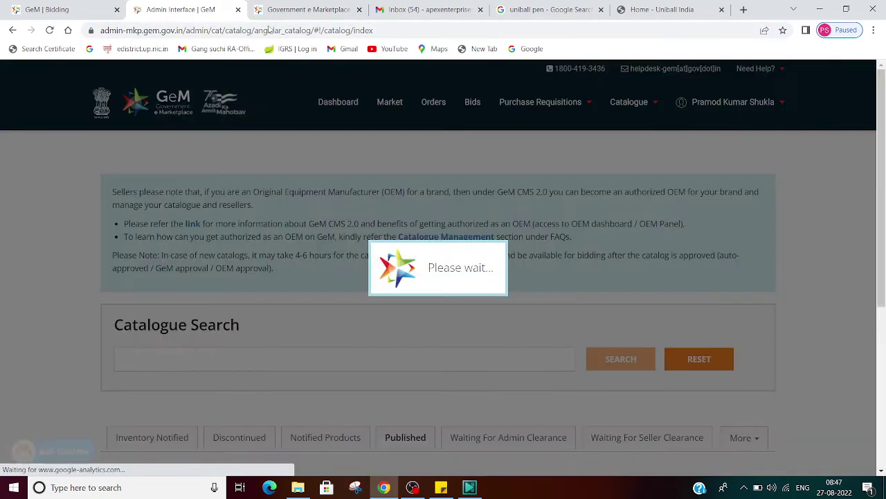
pyautogui.scroll(-3, 476, 225)
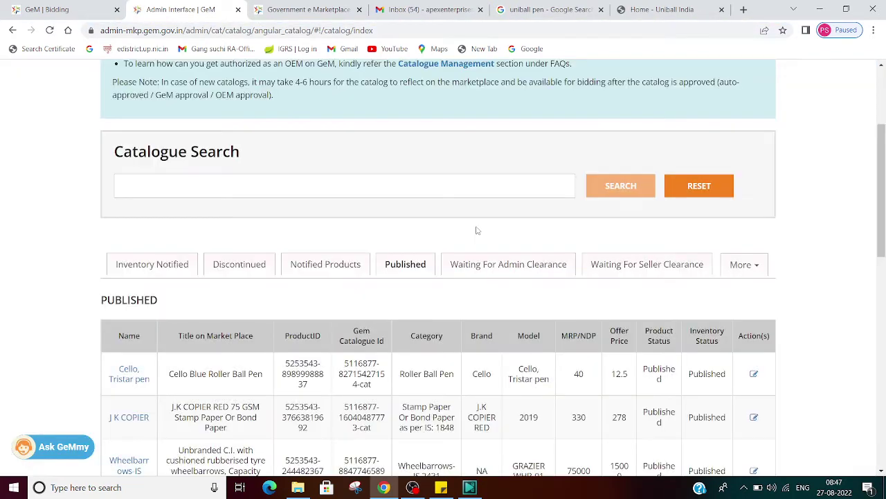
pyautogui.scroll(-2, 476, 230)
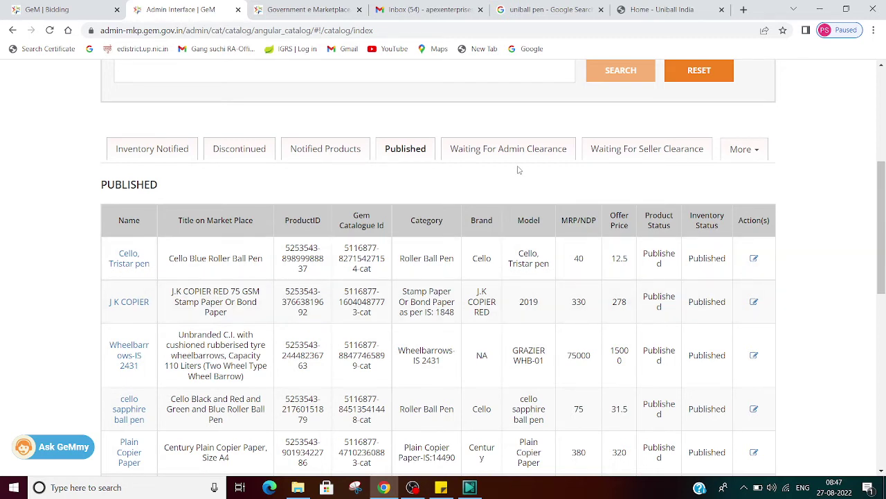
pyautogui.scroll(-3, 516, 204)
pyautogui.scroll(4, 506, 251)
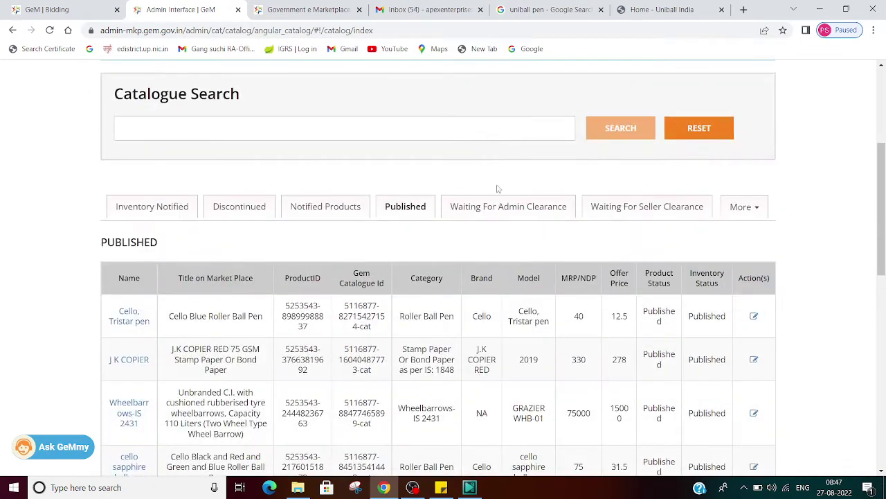
# Check the Admin and Seller Clearance tabs, then return to Published showing the Jetstream pen at ₹49.
pyautogui.click(504, 203)
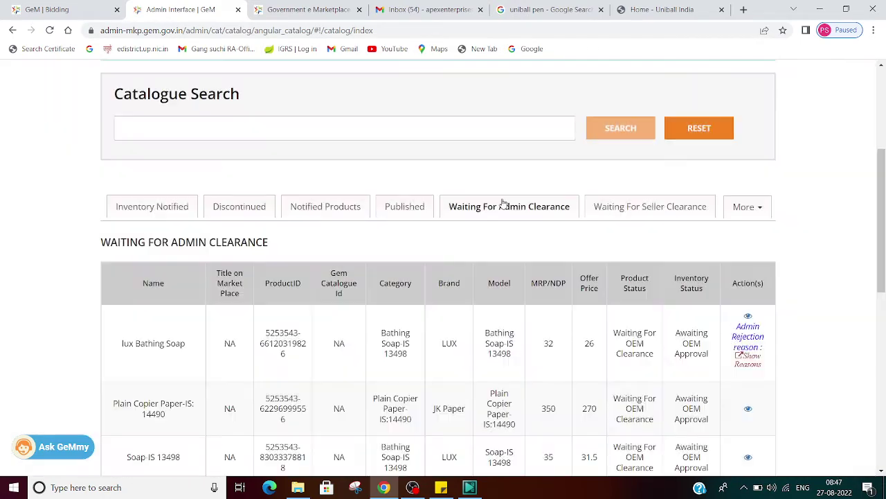
pyautogui.scroll(-2, 503, 202)
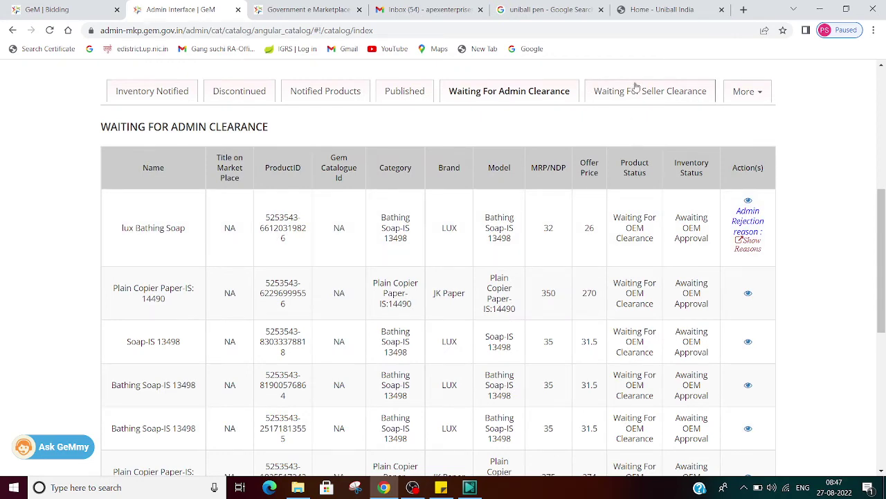
pyautogui.click(635, 85)
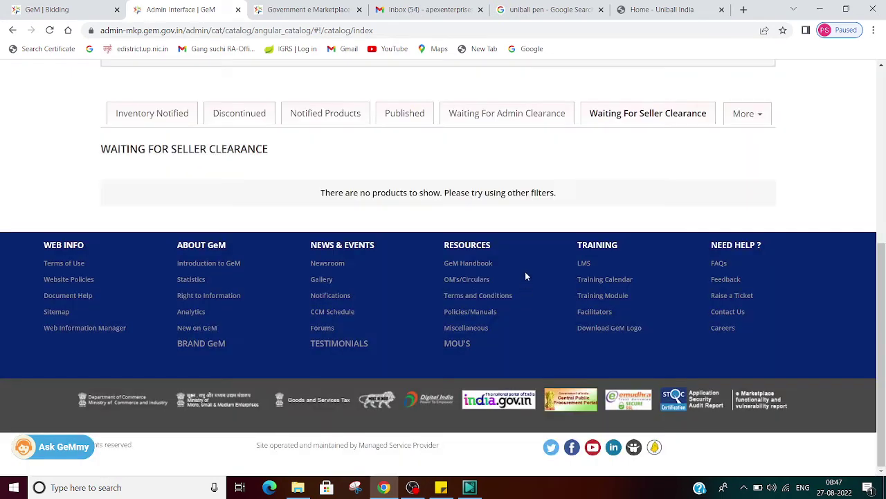
pyautogui.click(423, 116)
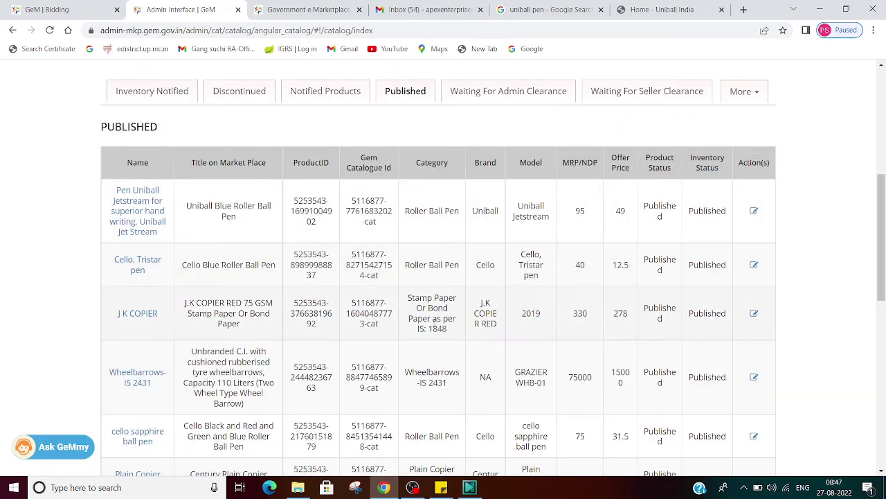
# Refresh Published, then show Waiting For Admin Clearance with LUX soaps and JK copier paper.
pyautogui.click(411, 91)
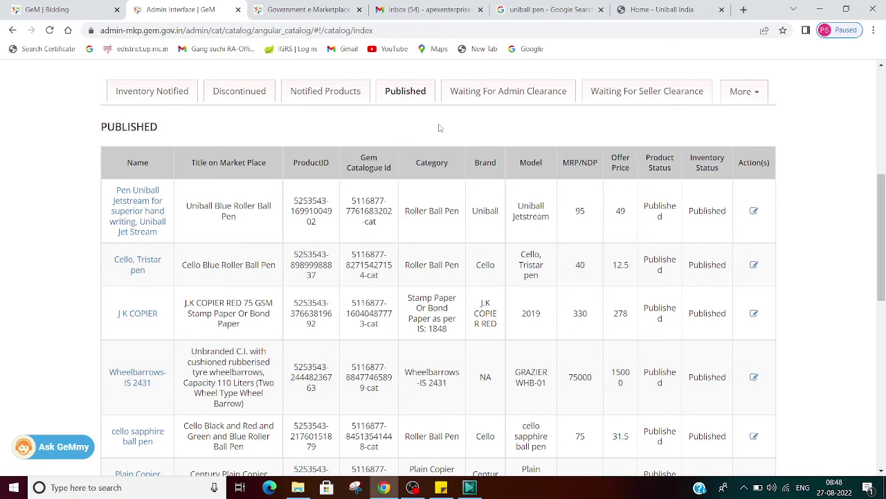
pyautogui.click(489, 91)
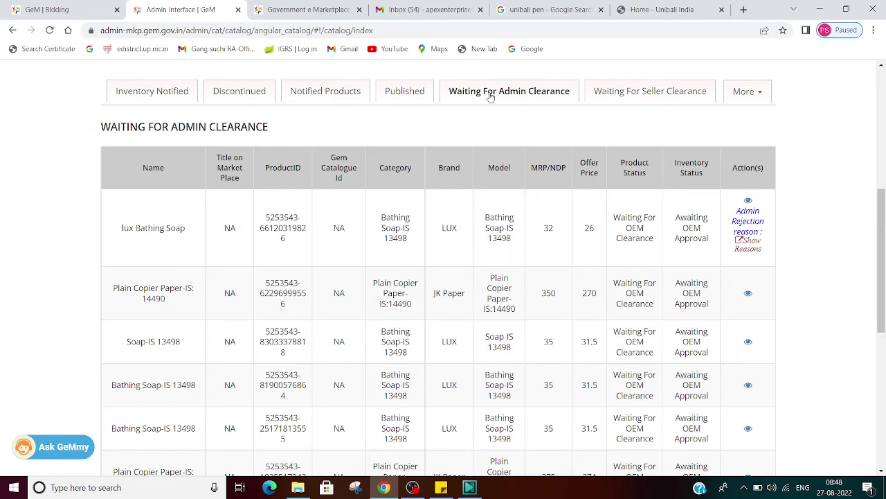
# Reopen Waiting For Admin Clearance and highlight the products' names and OEM approval statuses.
pyautogui.click(491, 97)
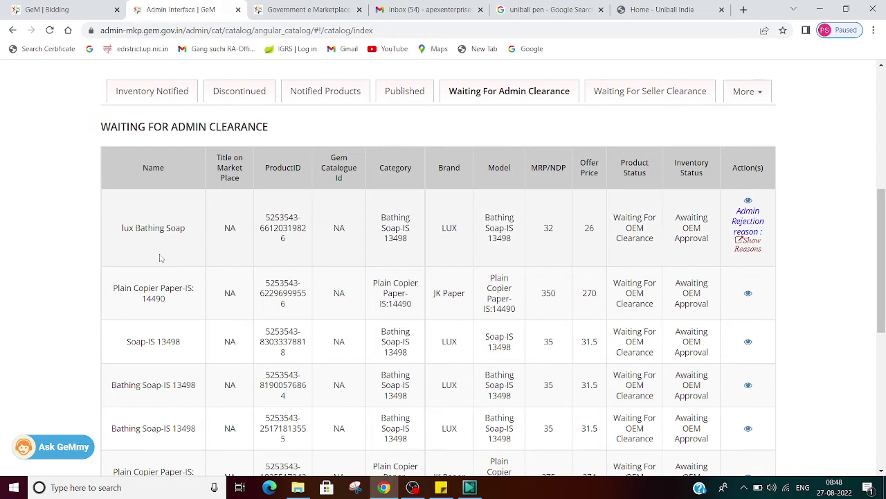
pyautogui.doubleClick(137, 227)
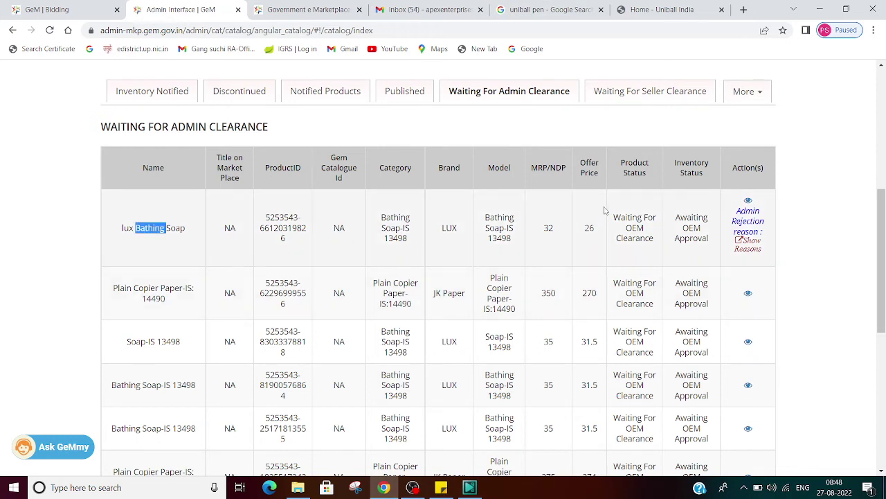
pyautogui.moveTo(610, 209); pyautogui.dragTo(658, 249)
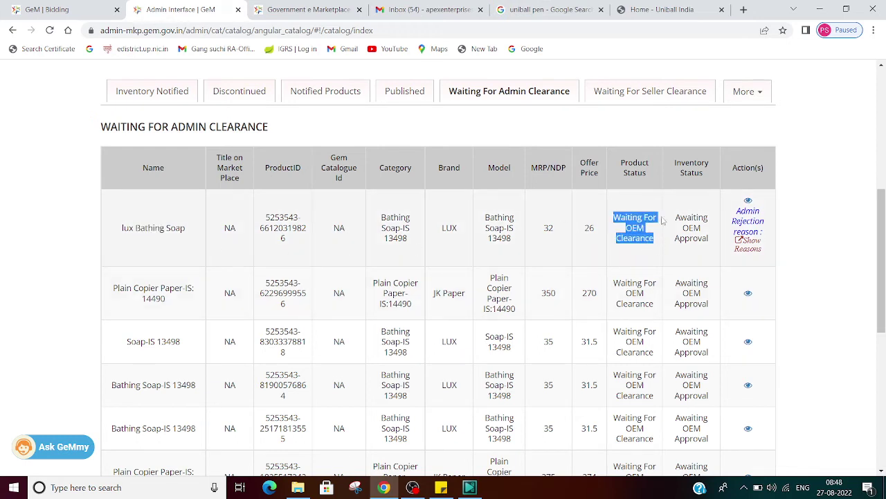
pyautogui.moveTo(676, 216); pyautogui.dragTo(706, 241)
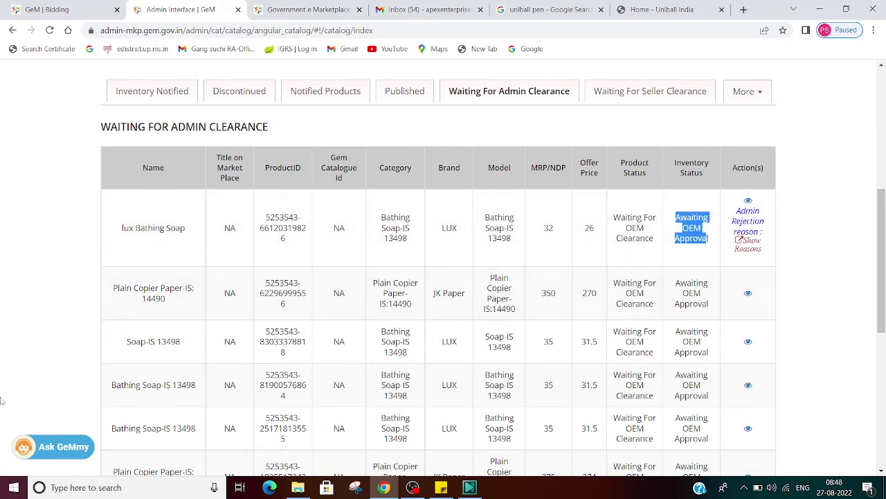
pyautogui.moveTo(614, 284); pyautogui.dragTo(678, 303)
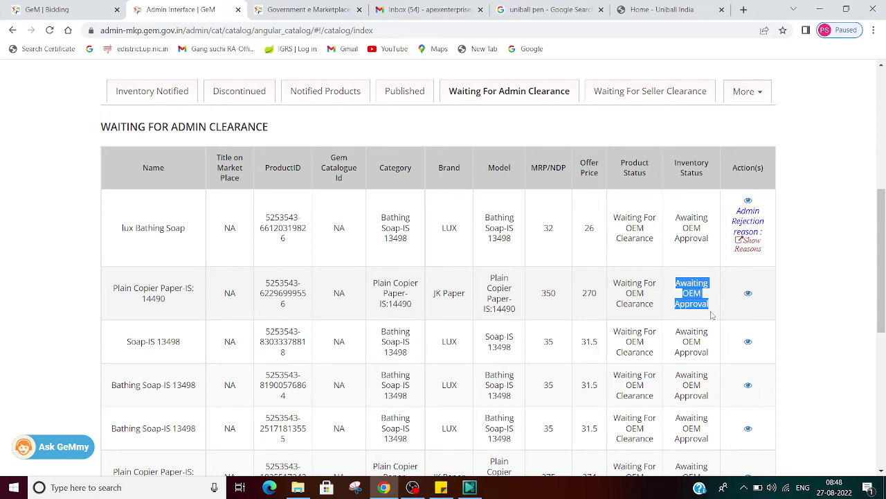
# Move through the Seller and Admin Clearance tabs to the Notified Products list.
pyautogui.click(677, 91)
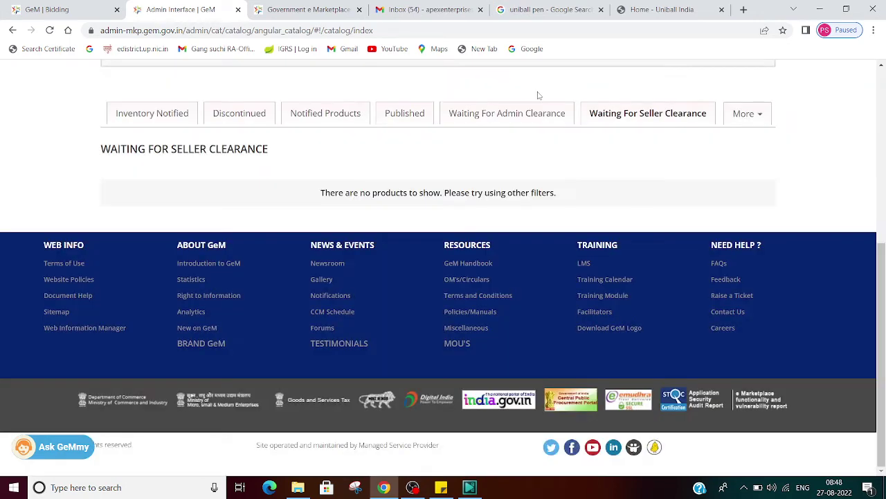
pyautogui.click(503, 106)
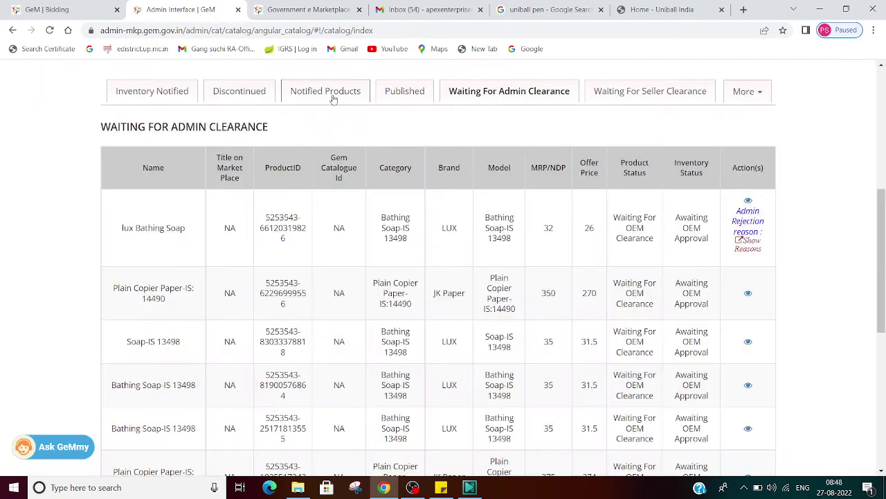
pyautogui.click(332, 94)
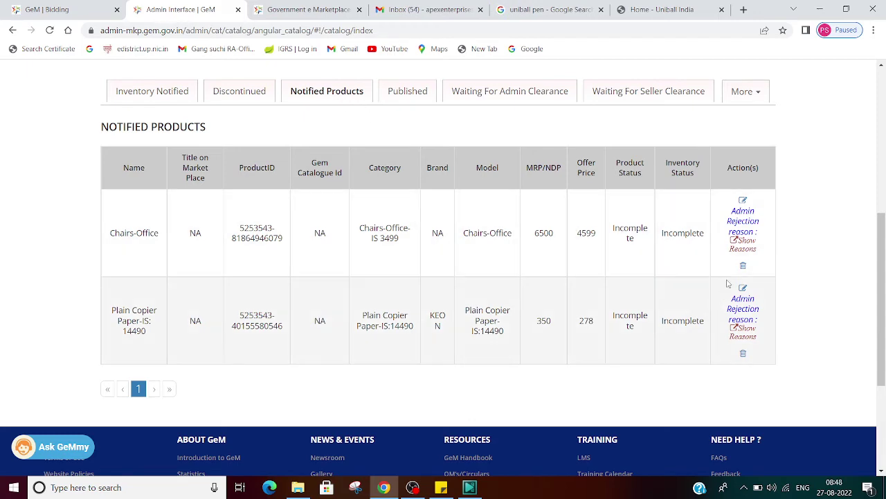
pyautogui.click(743, 242)
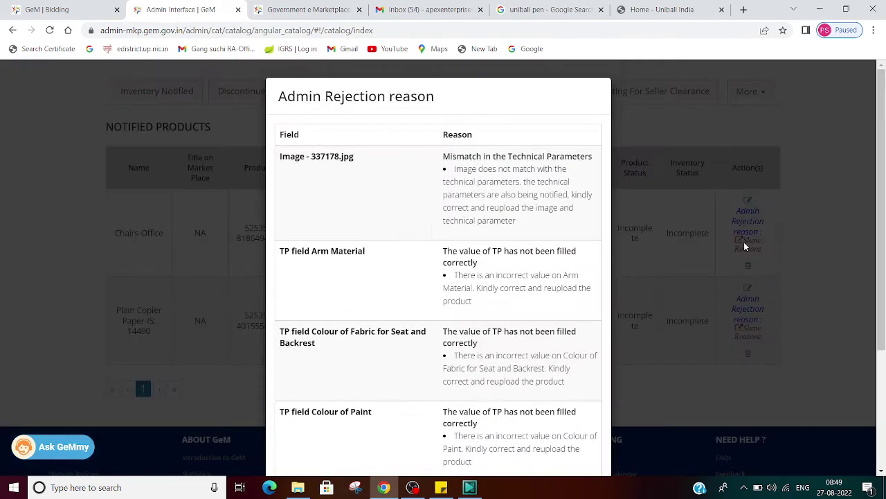
pyautogui.scroll(-3, 435, 254)
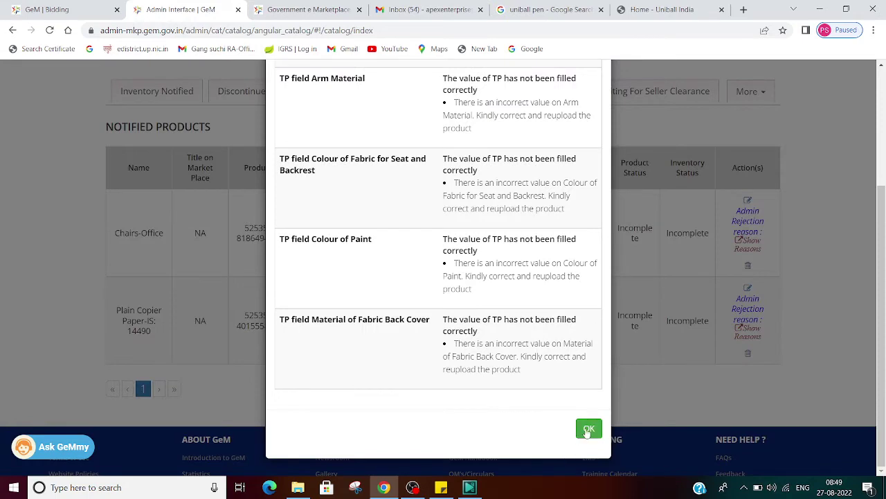
pyautogui.click(588, 427)
pyautogui.click(743, 333)
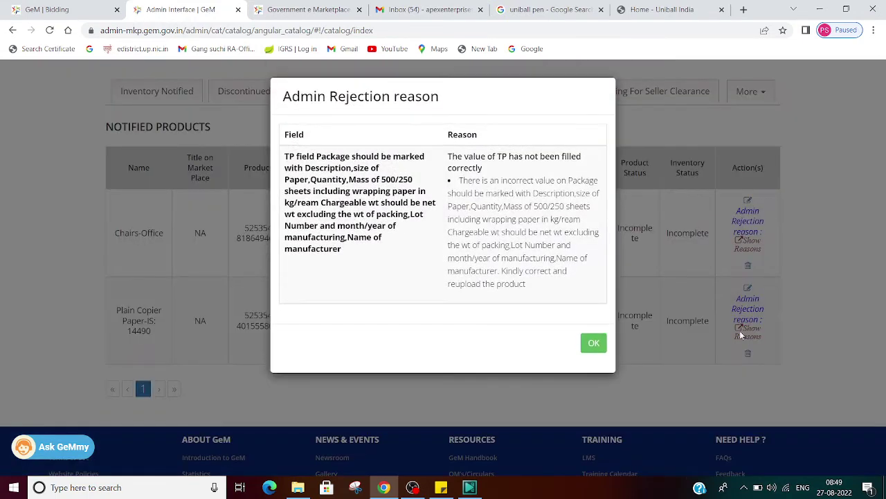
pyautogui.click(594, 344)
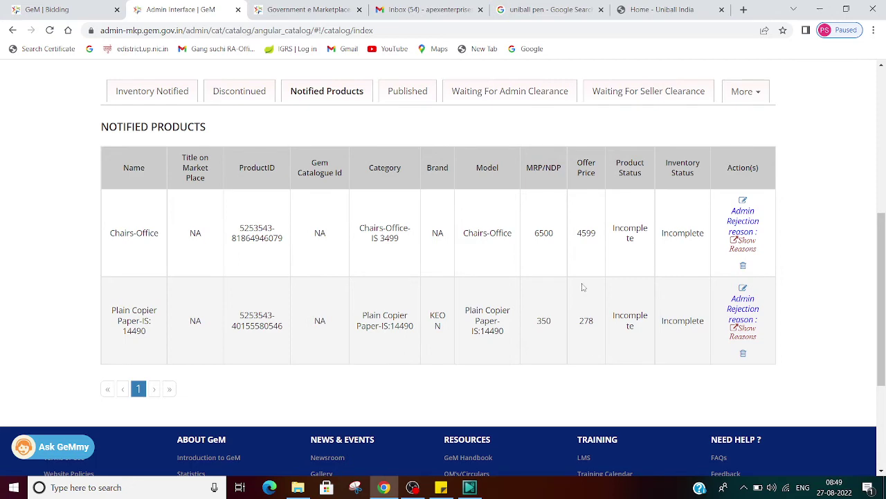
# Check Published and the bid email, then reload the roller ball pen bid page, reaching GeM sign-in.
pyautogui.scroll(5, 582, 287)
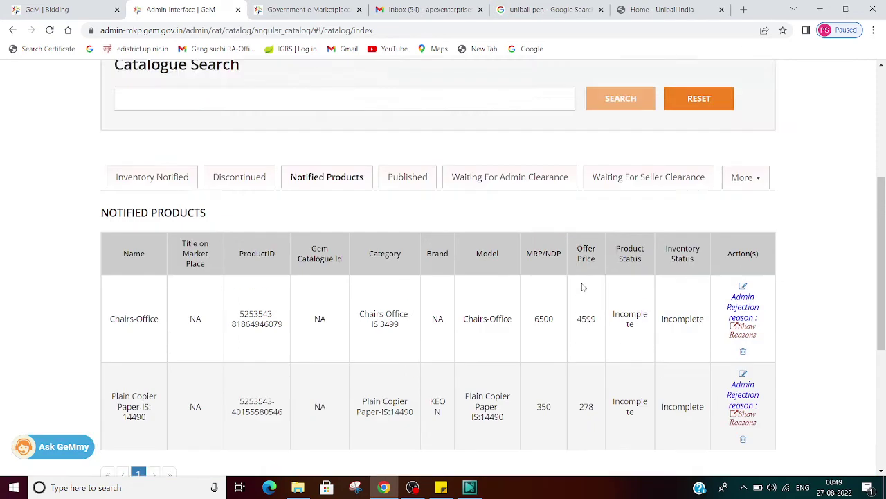
pyautogui.scroll(-3, 418, 237)
pyautogui.click(418, 215)
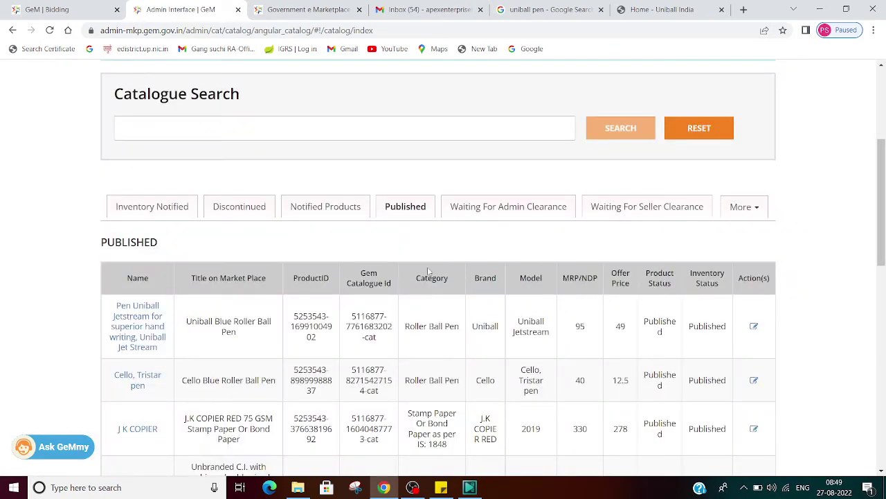
pyautogui.click(404, 8)
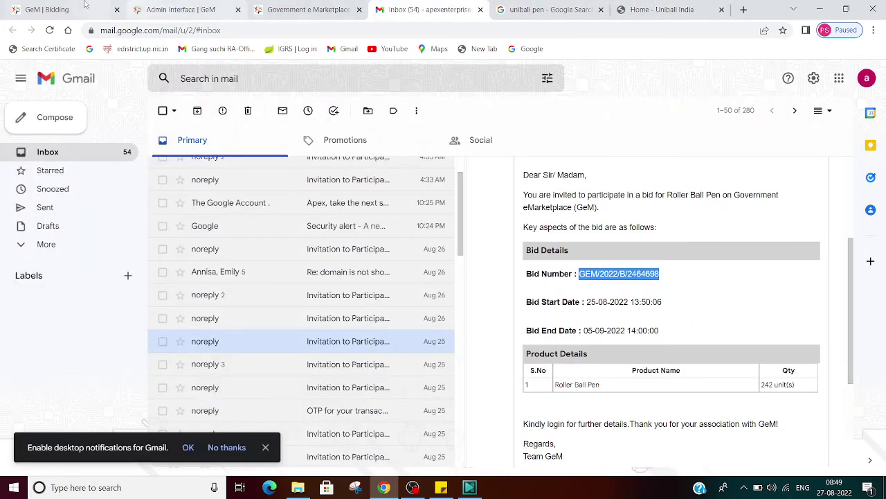
pyautogui.click(76, 9)
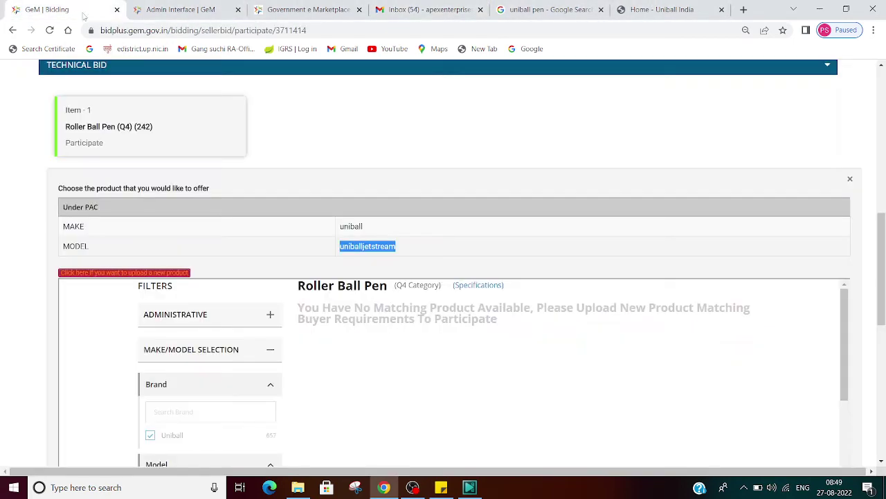
pyautogui.click(240, 31)
pyautogui.press('Return')
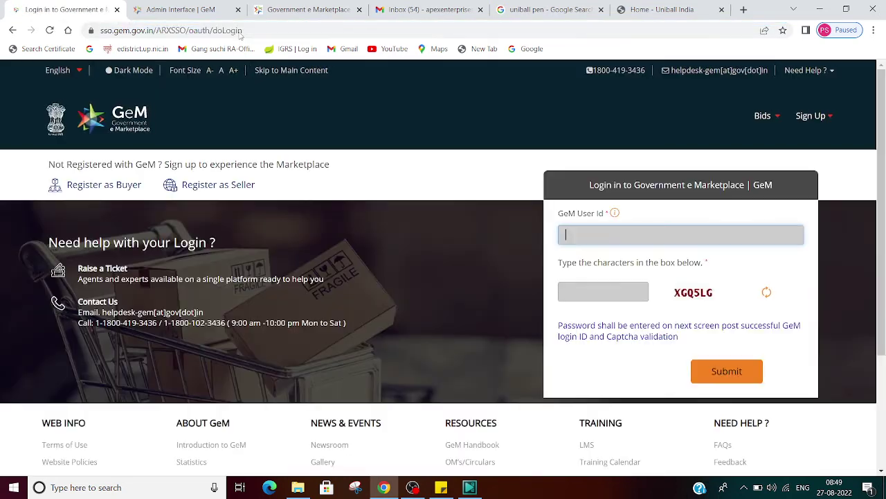
# Sign in to GeM with the user ID, captcha and password.
pyautogui.write('PRAMODKNP12')
pyautogui.press('Tab')
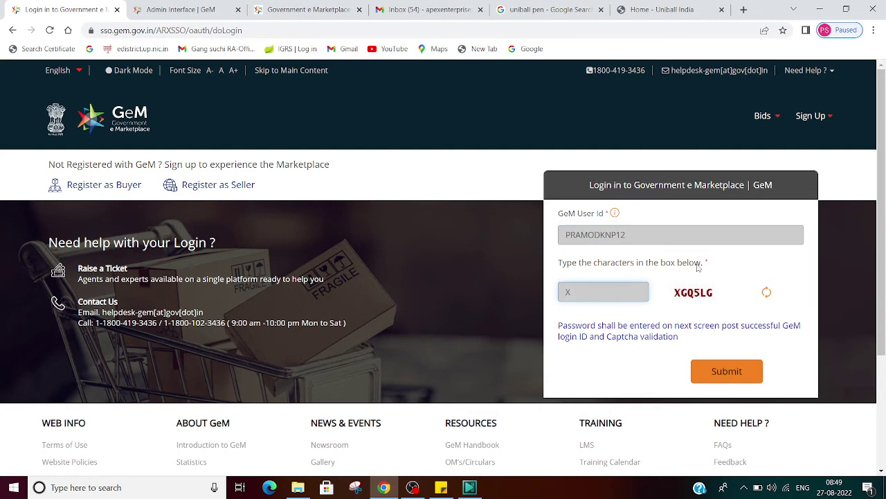
pyautogui.write('XGQ5LG')
pyautogui.click(723, 381)
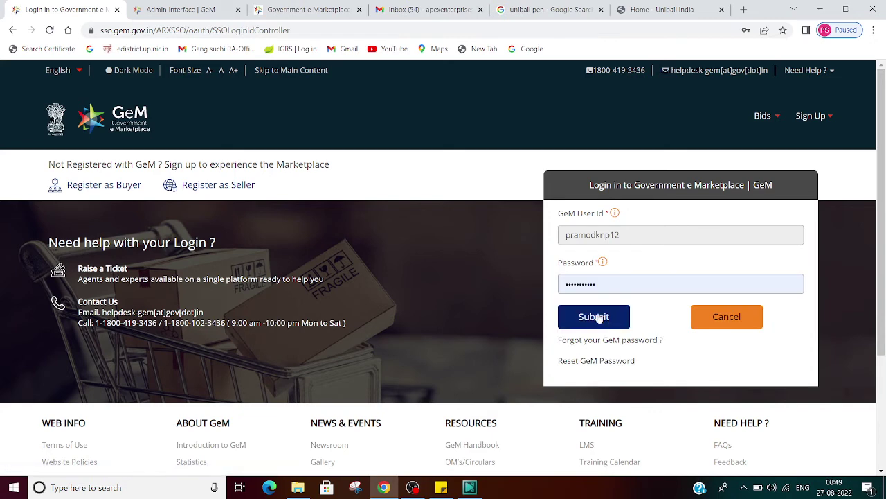
pyautogui.click(573, 317)
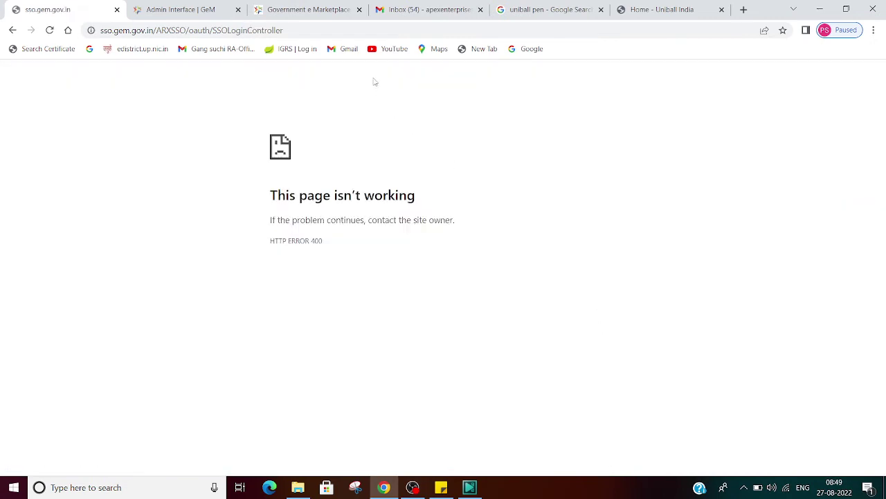
# Reload the failed login page showing 'HTTP method GET is not supported by this URL'.
pyautogui.click(367, 33)
pyautogui.hotkey('ctrl', 'a')
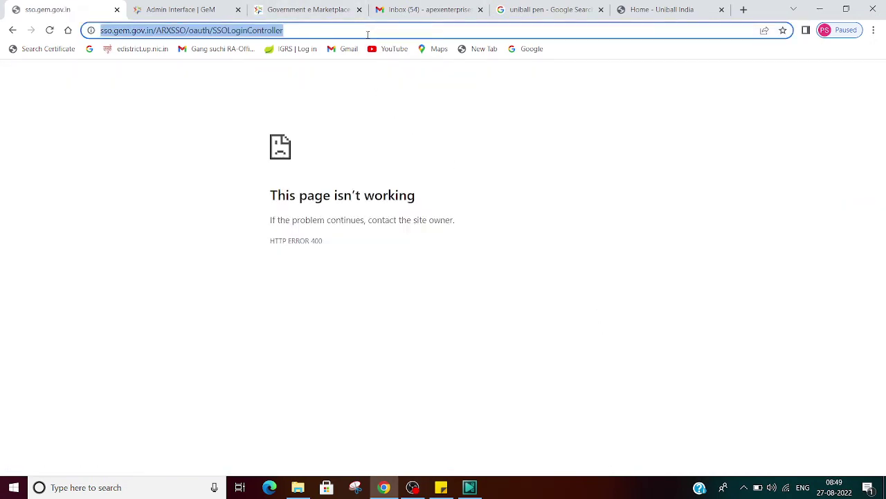
pyautogui.press('Return')
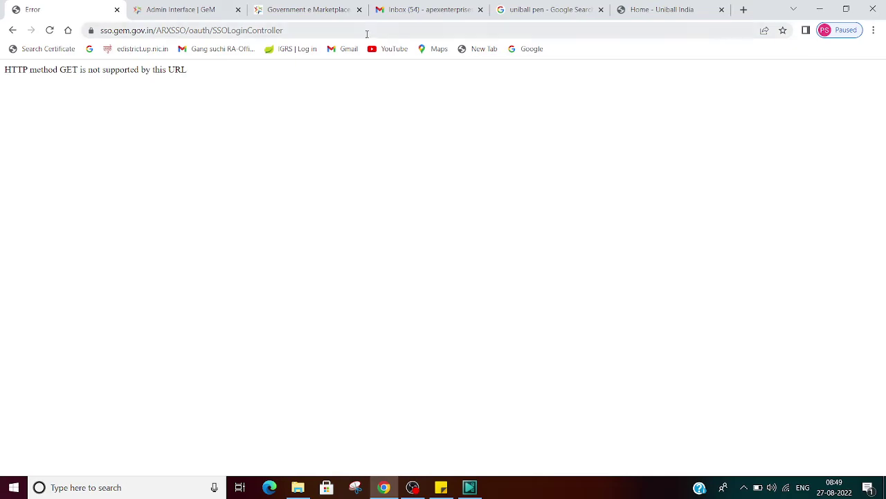
pyautogui.click(367, 34)
# Return to the GeM home page and log back into the seller dashboard.
pyautogui.write('gem')
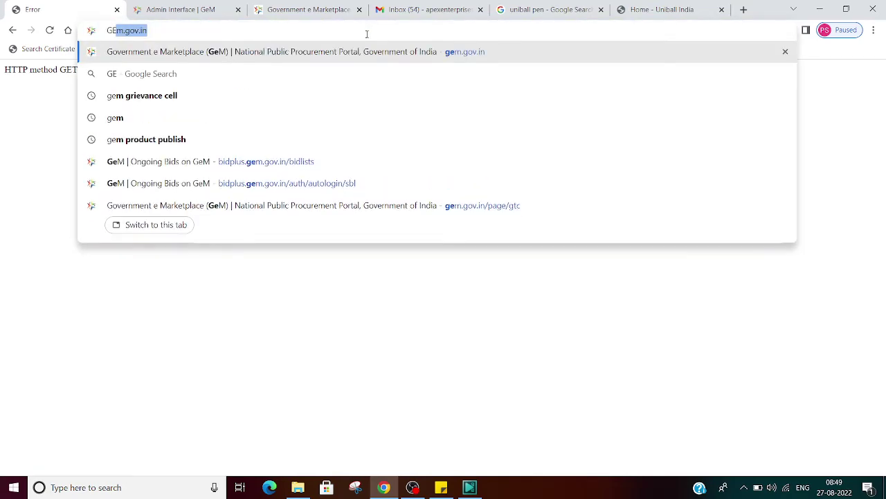
pyautogui.press('Return')
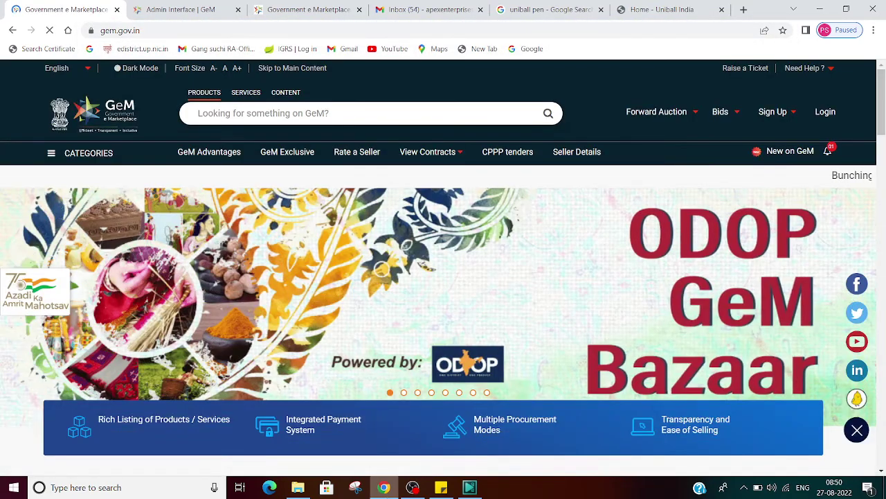
pyautogui.click(821, 115)
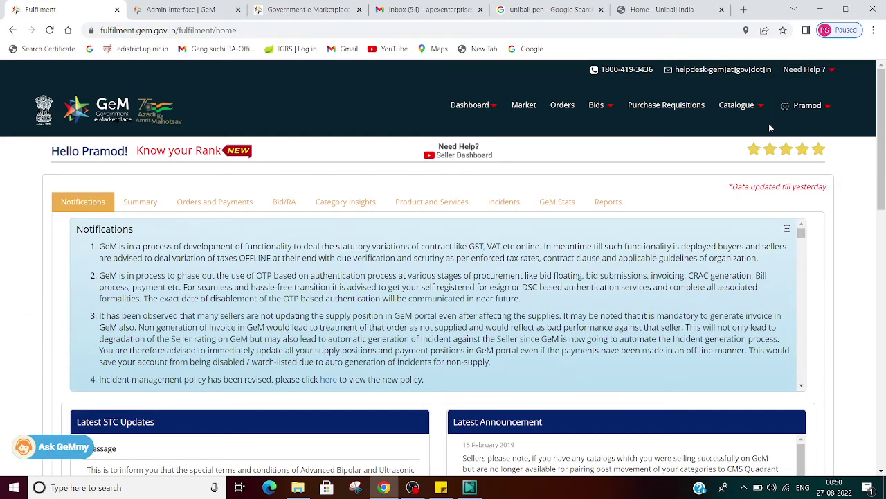
# Open Bids > List of Bids to show the ongoing bids.
pyautogui.click(596, 104)
pyautogui.click(572, 128)
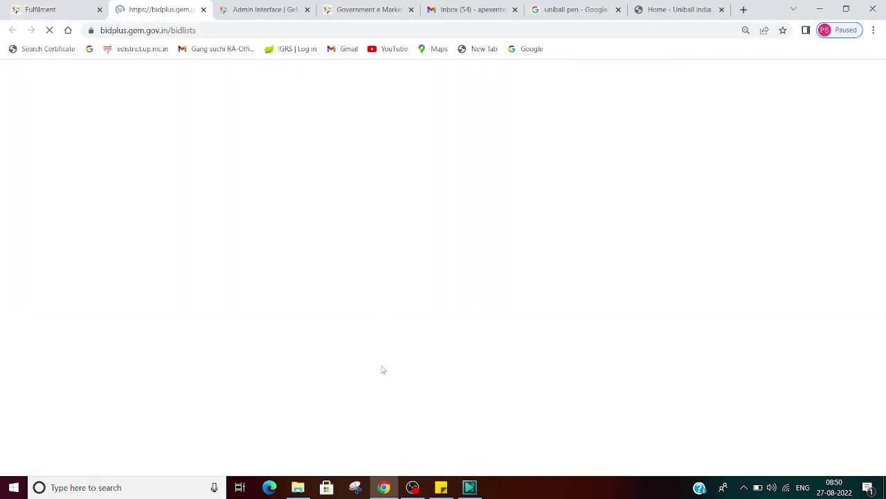
pyautogui.click(695, 203)
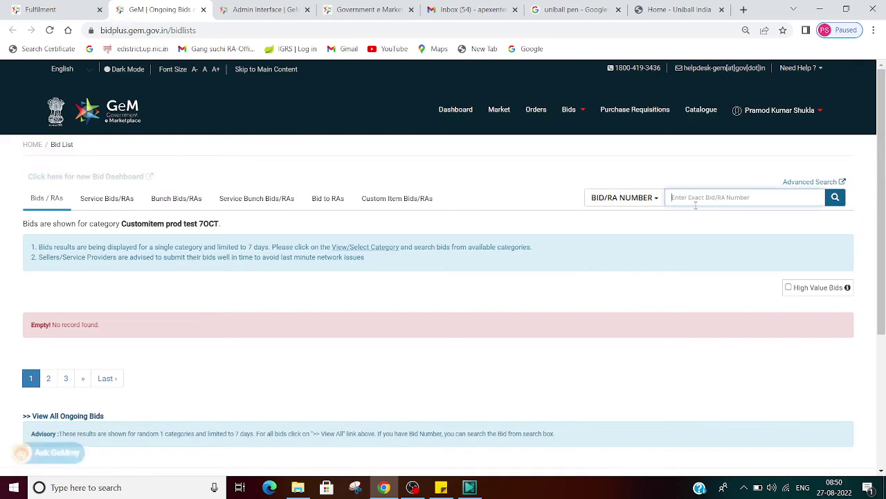
pyautogui.write('GEM/2022/B/2464698')
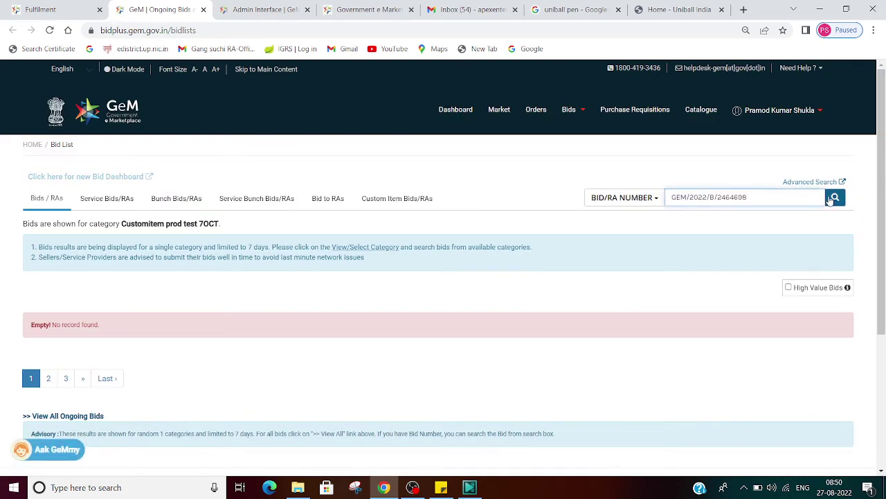
pyautogui.click(834, 198)
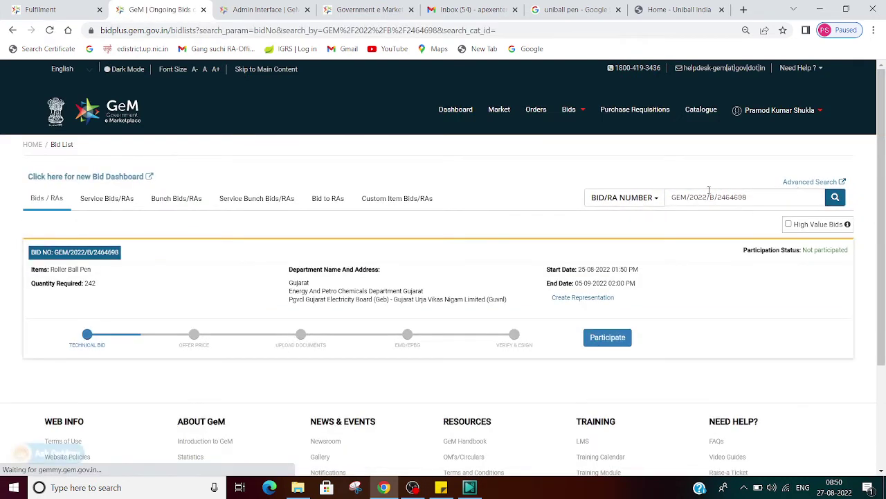
pyautogui.click(621, 344)
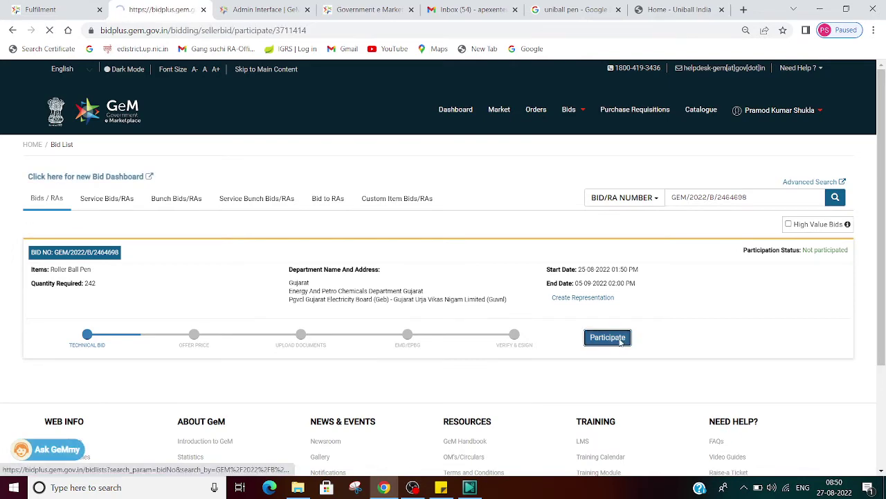
pyautogui.scroll(-3, 339, 308)
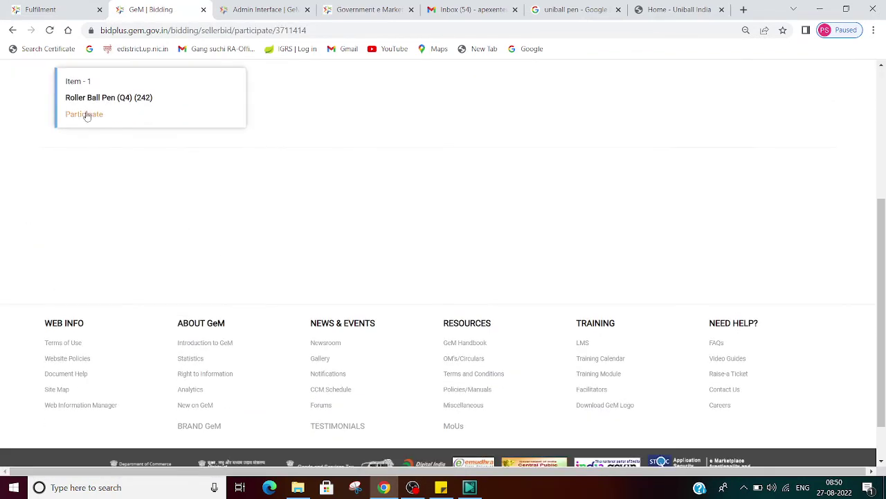
pyautogui.click(84, 114)
pyautogui.scroll(-10, 776, 200)
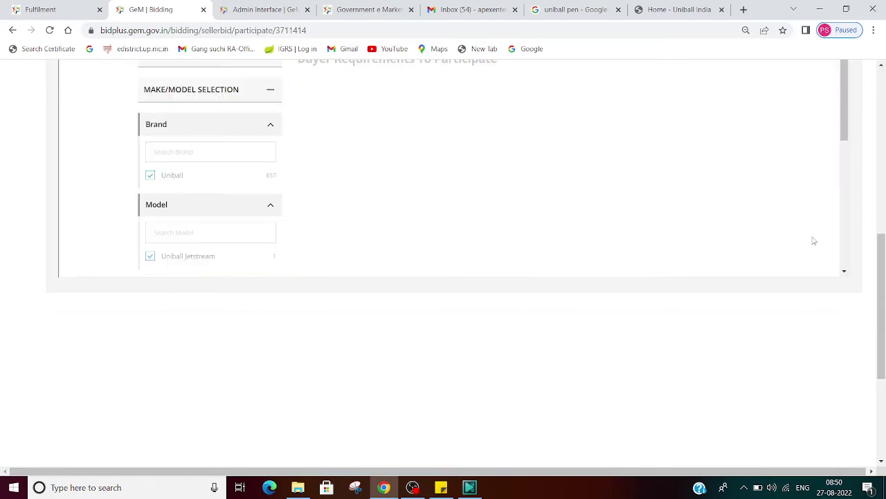
pyautogui.scroll(2, 815, 241)
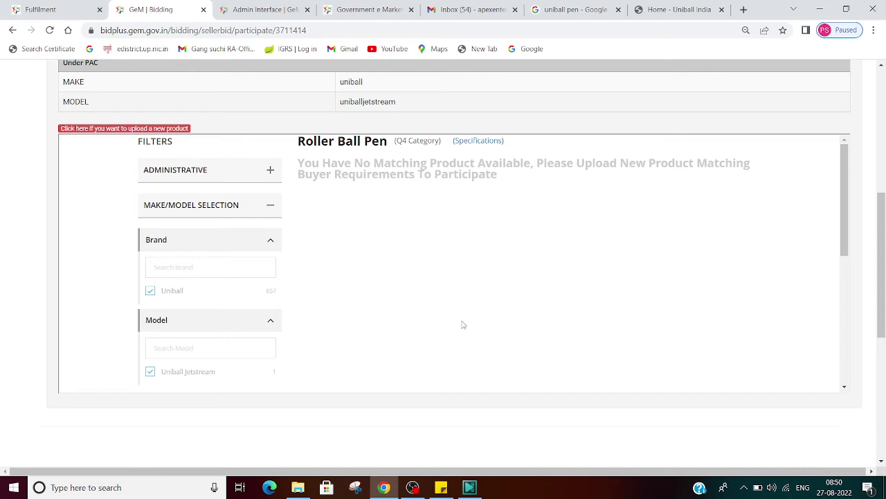
pyautogui.scroll(-3, 443, 271)
pyautogui.scroll(-2, 444, 272)
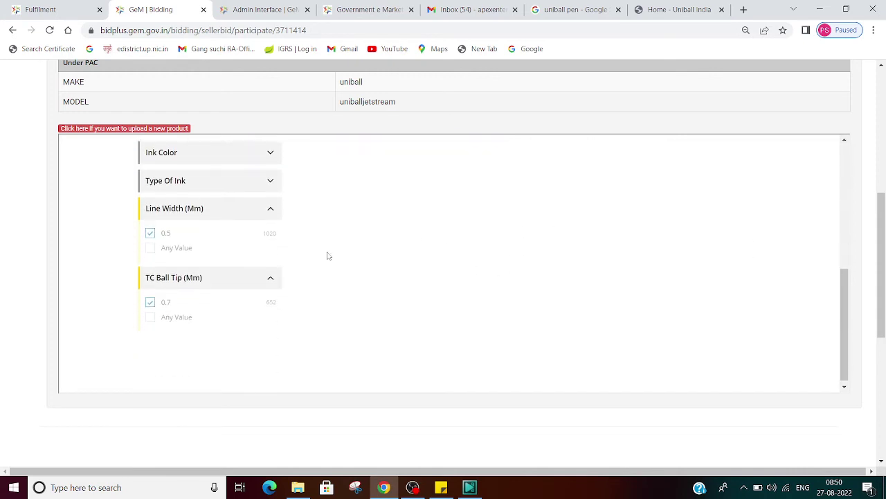
pyautogui.scroll(3, 188, 294)
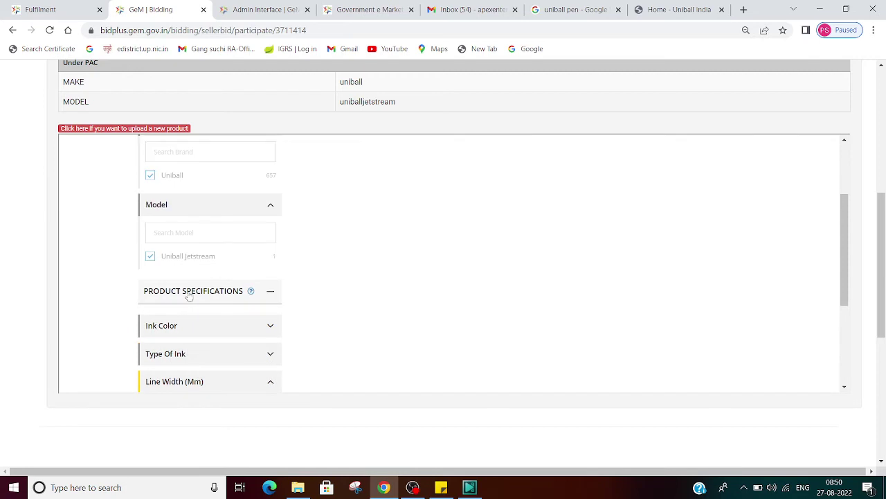
pyautogui.scroll(2, 293, 294)
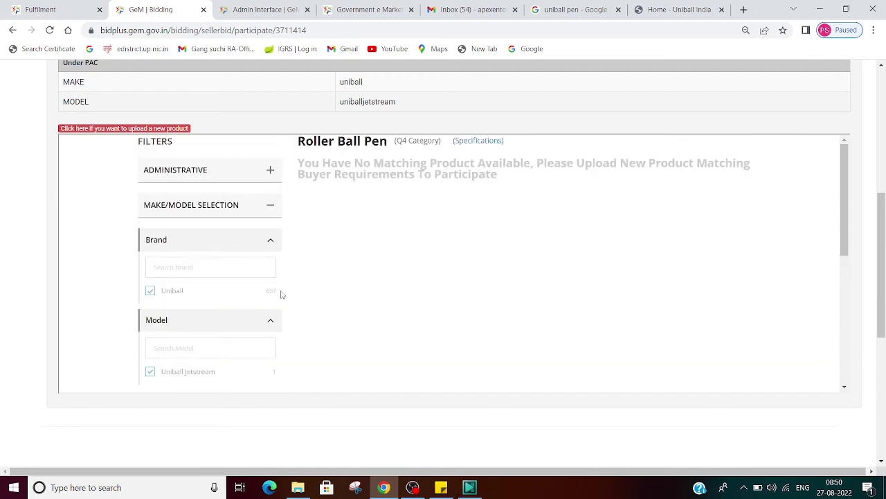
pyautogui.scroll(-3, 281, 294)
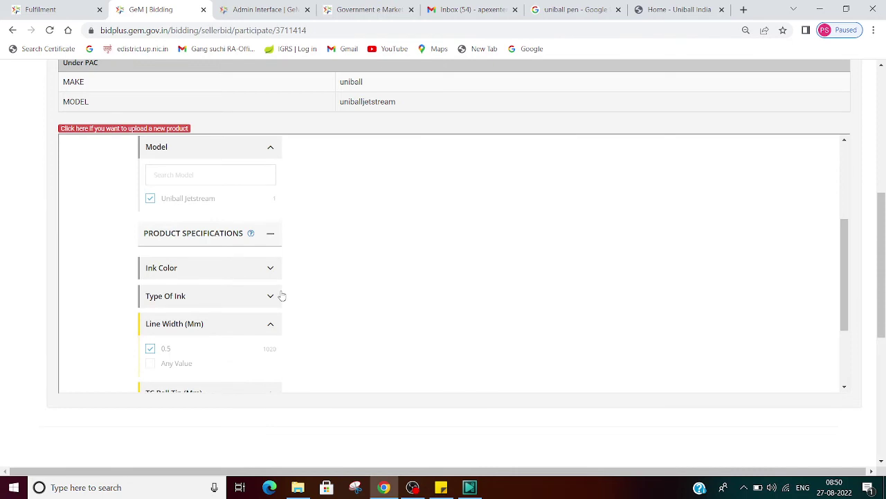
pyautogui.scroll(5, 282, 296)
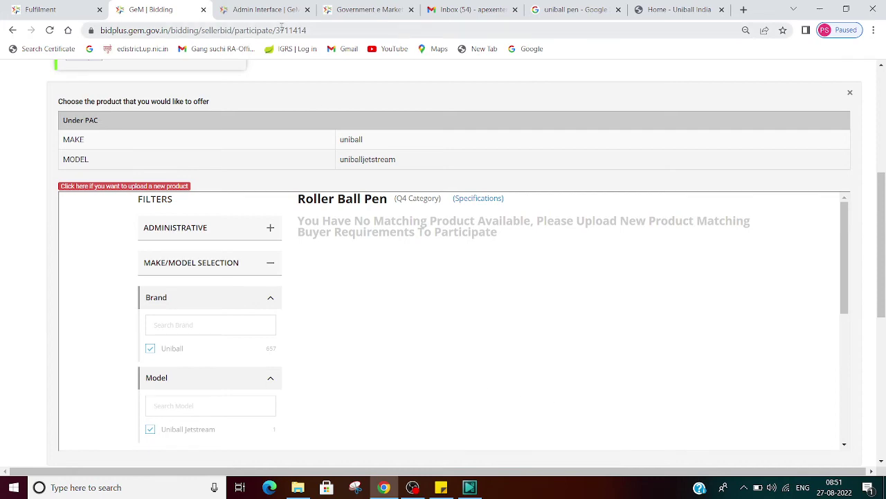
# On the roller ball pen bid, download GeM-Bidding-3711414.pdf from BID DETAILS and open it.
pyautogui.click(251, 5)
pyautogui.click(49, 5)
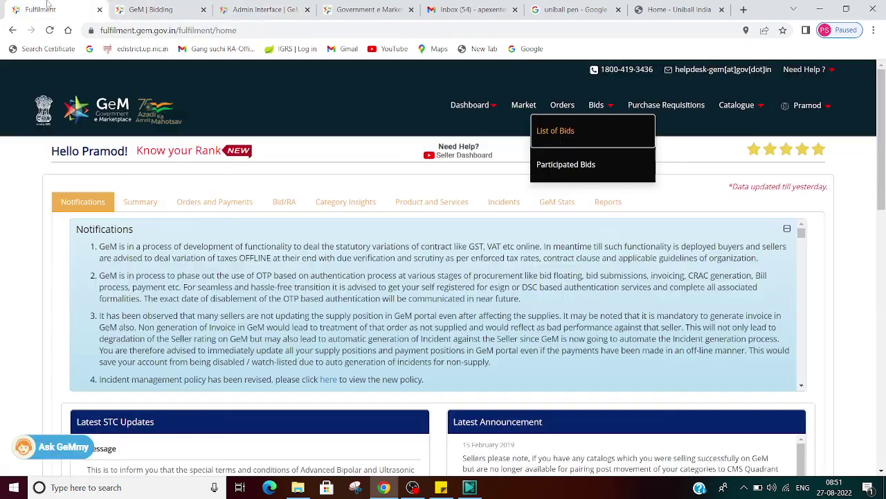
pyautogui.click(124, 6)
pyautogui.scroll(5, 495, 300)
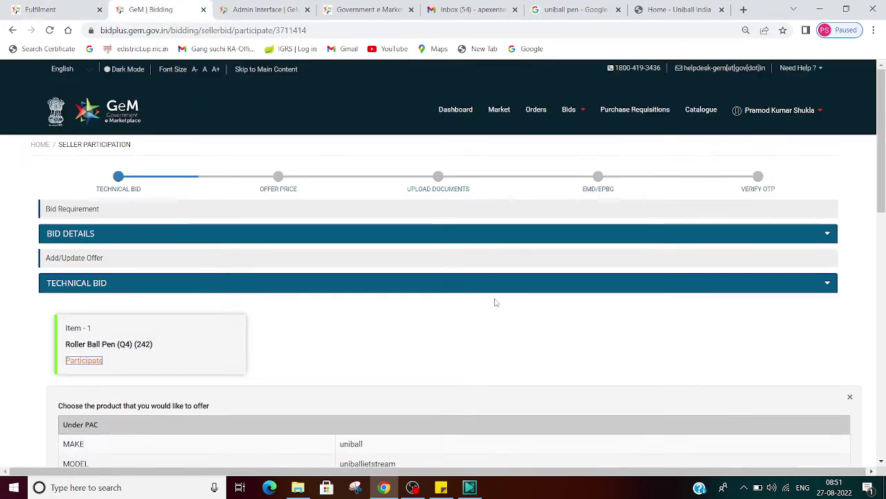
pyautogui.click(827, 236)
pyautogui.scroll(-4, 683, 238)
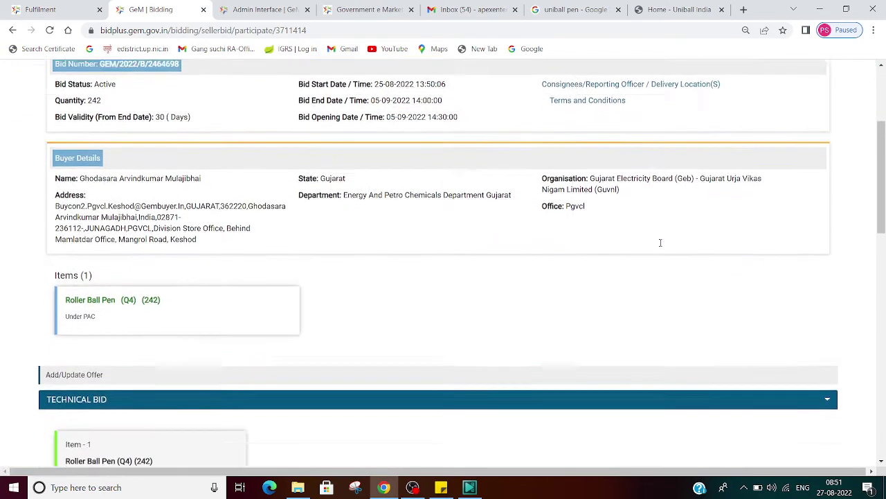
pyautogui.scroll(2, 550, 234)
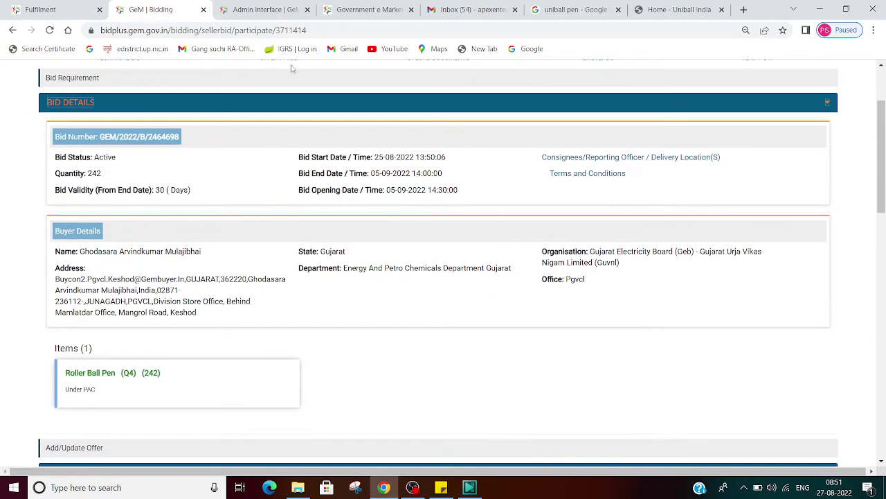
pyautogui.click(146, 141)
pyautogui.scroll(-4, 548, 274)
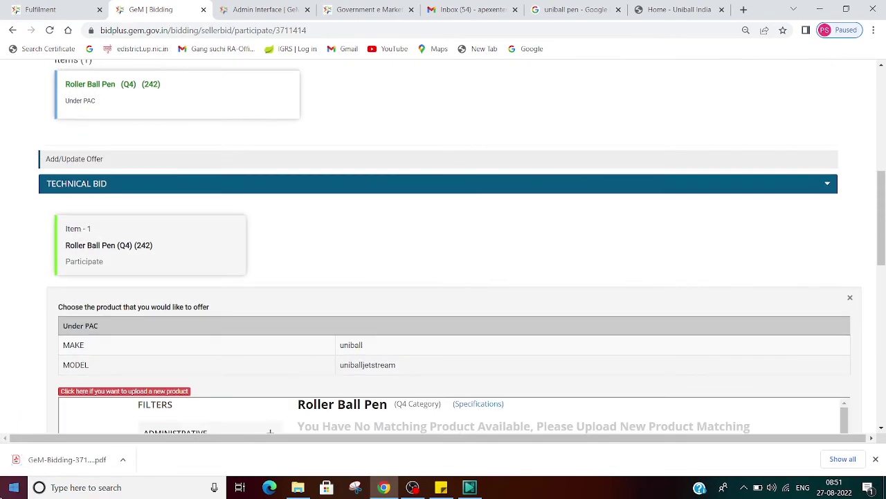
pyautogui.click(88, 449)
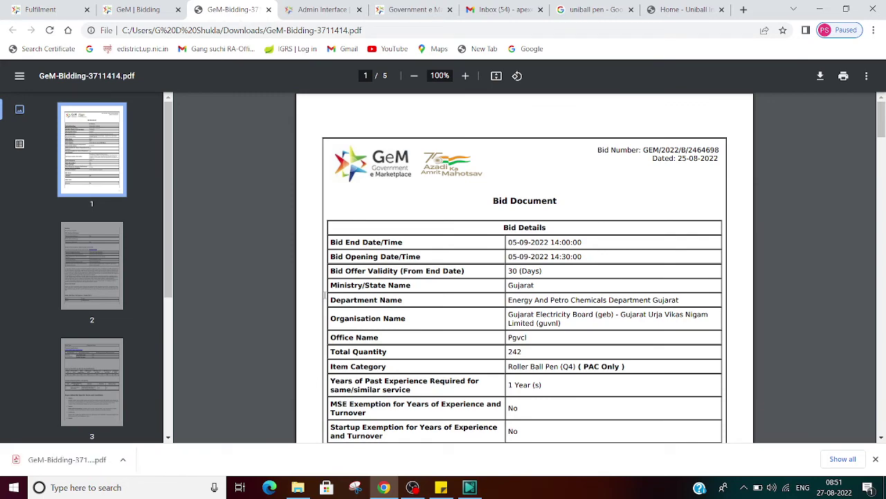
# Read the bid PDF to page 4: 242 Jetstream pens, 0.5 mm line, 0.7 mm tip, 18% GST.
pyautogui.scroll(-2, 325, 295)
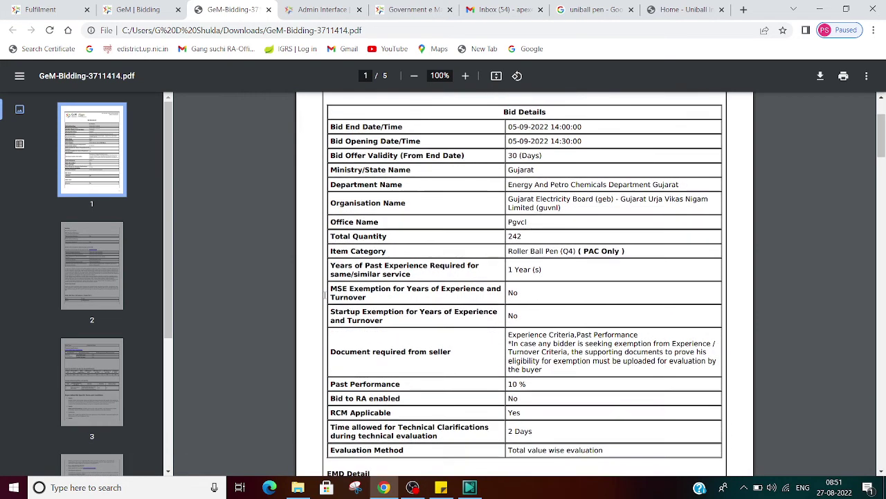
pyautogui.scroll(-1, 325, 295)
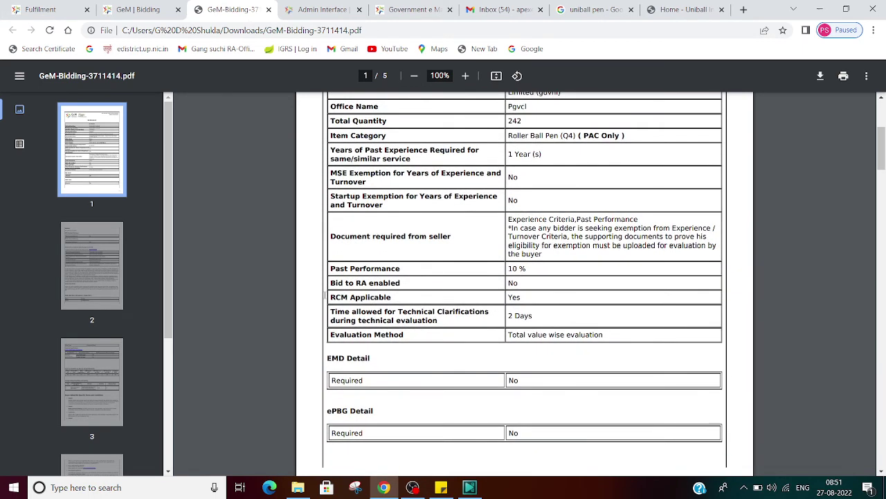
pyautogui.scroll(-6, 325, 295)
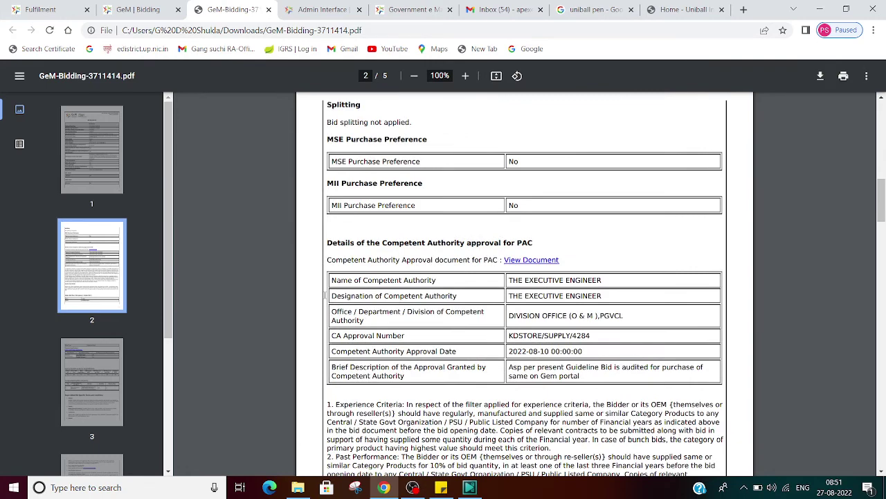
pyautogui.scroll(-3, 325, 295)
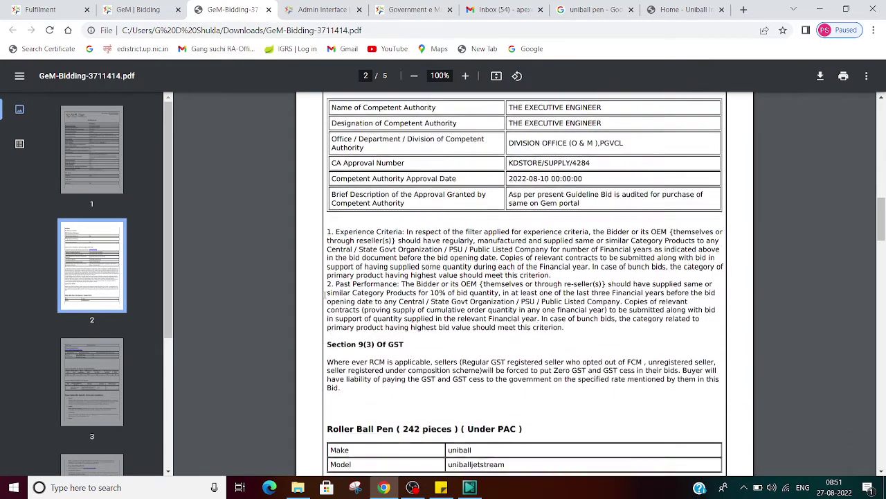
pyautogui.scroll(-2, 324, 295)
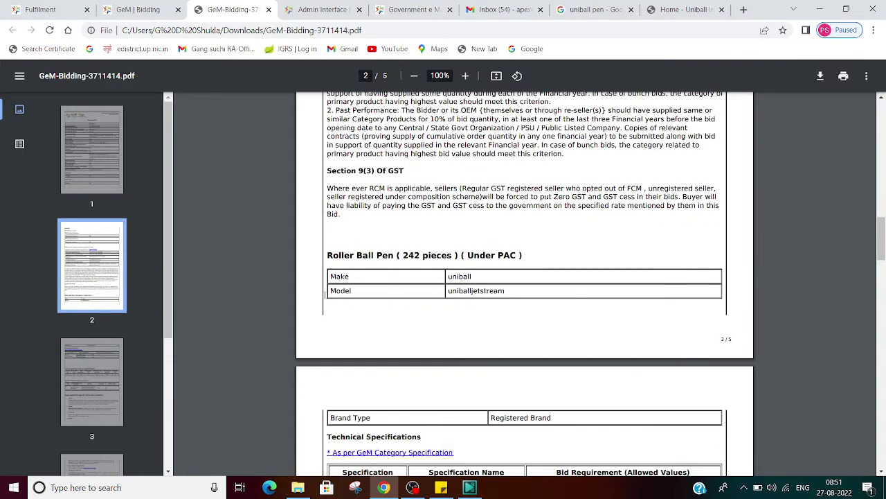
pyautogui.scroll(-2, 325, 295)
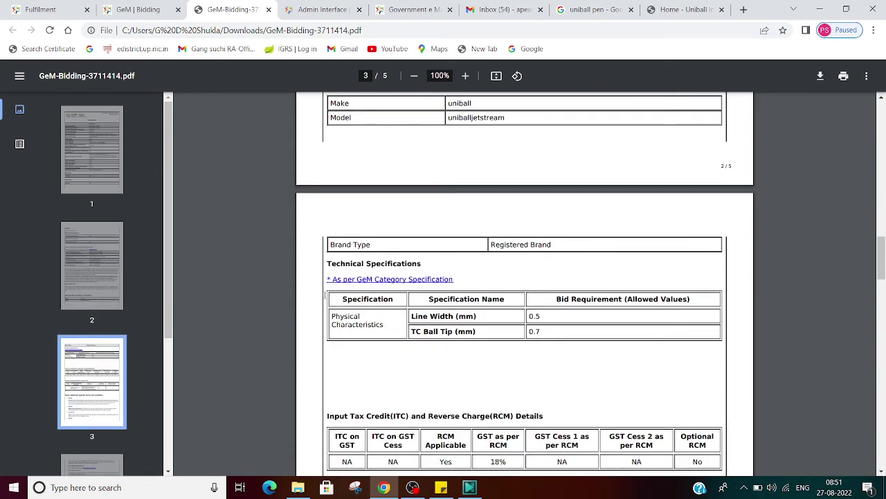
pyautogui.scroll(-2, 325, 295)
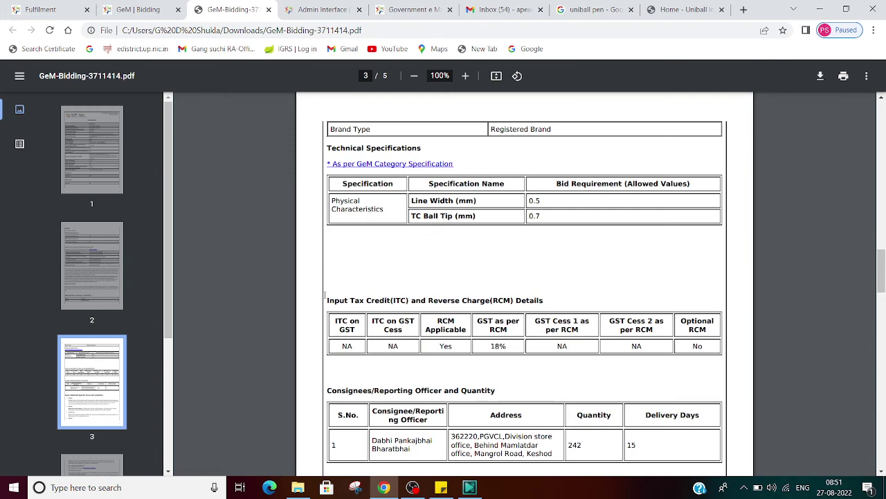
pyautogui.scroll(-8, 325, 295)
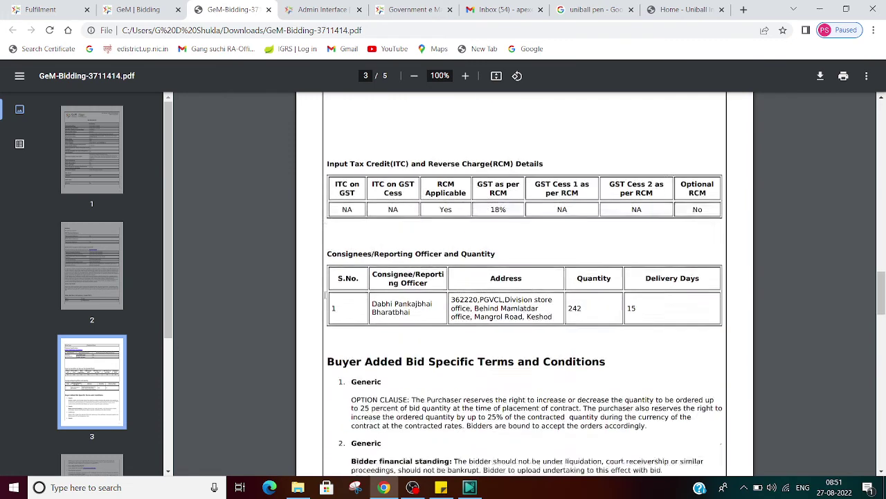
pyautogui.scroll(-10, 325, 296)
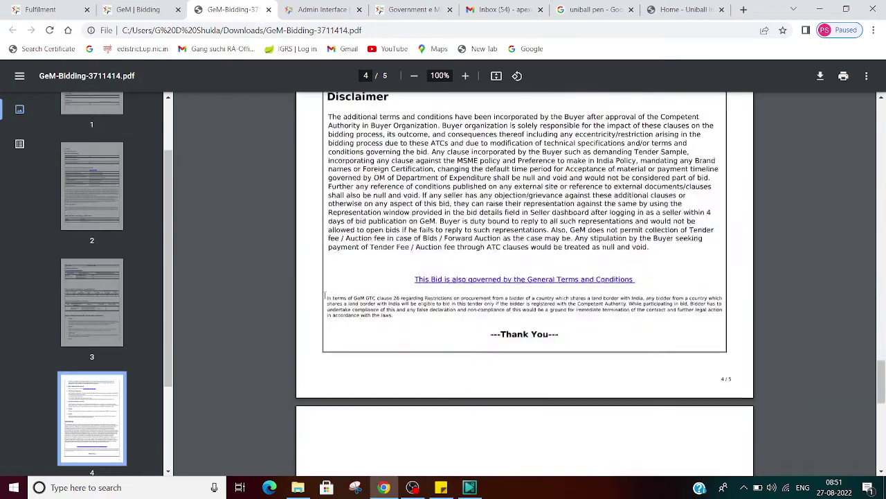
pyautogui.scroll(9, 325, 295)
pyautogui.scroll(20, 324, 295)
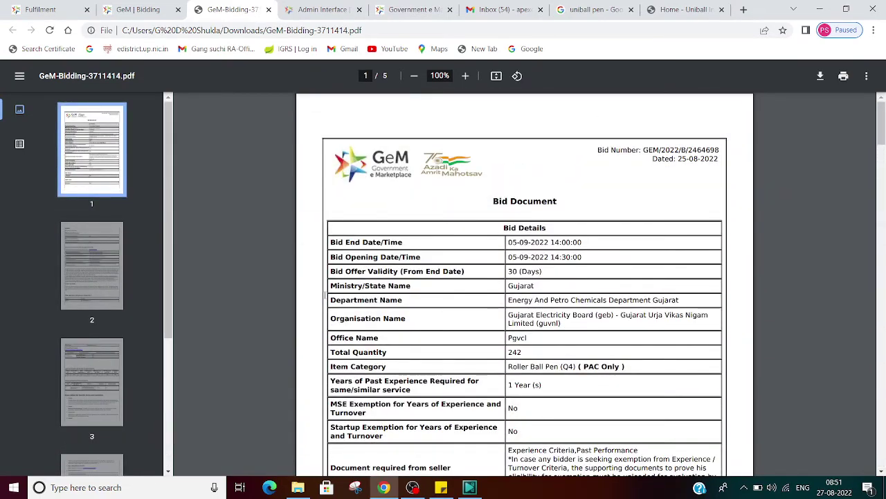
# Restart participation for Item 1, Roller Ball Pen (Q4) for 242 units, and review the bid details.
pyautogui.click(129, 5)
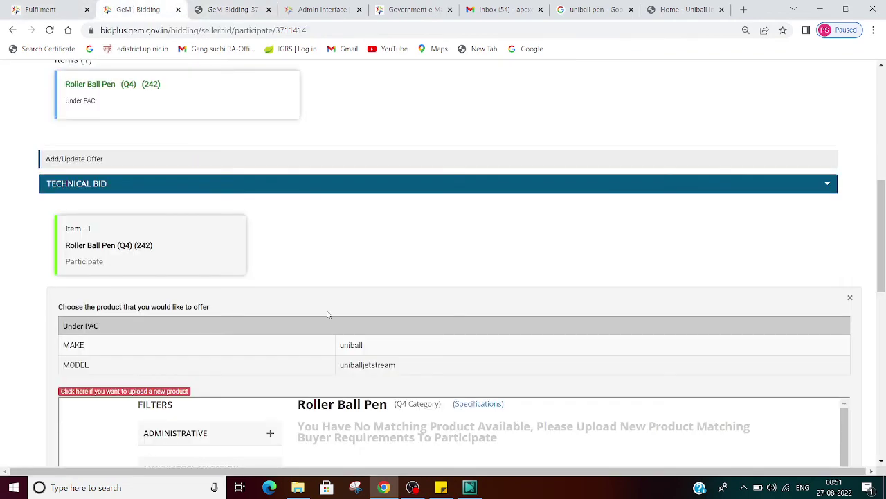
pyautogui.scroll(-10, 327, 310)
pyautogui.scroll(8, 329, 313)
pyautogui.scroll(10, 329, 314)
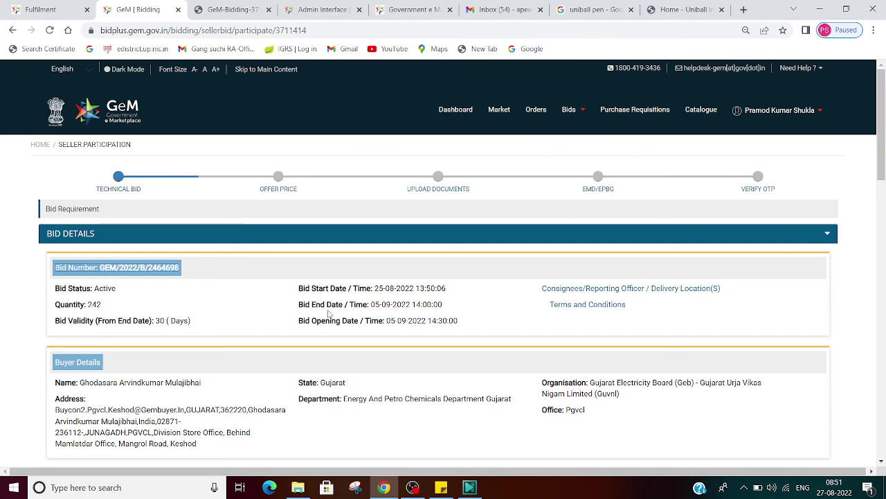
pyautogui.scroll(-7, 329, 313)
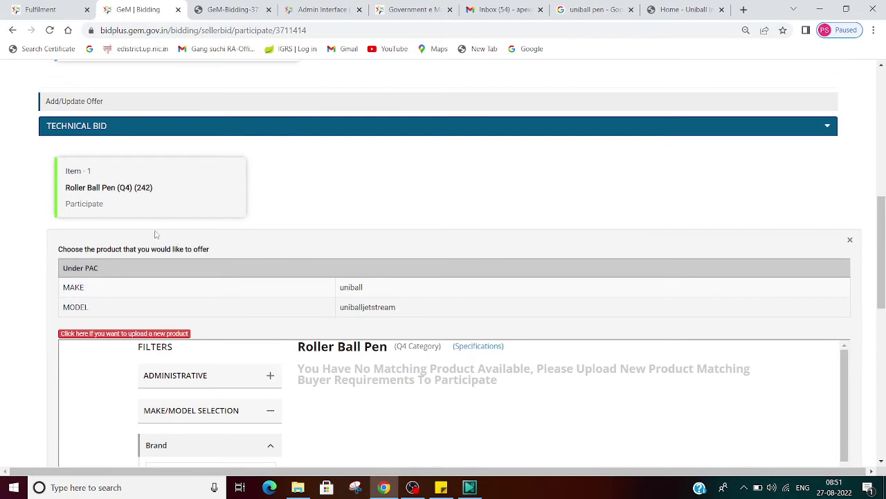
pyautogui.click(84, 206)
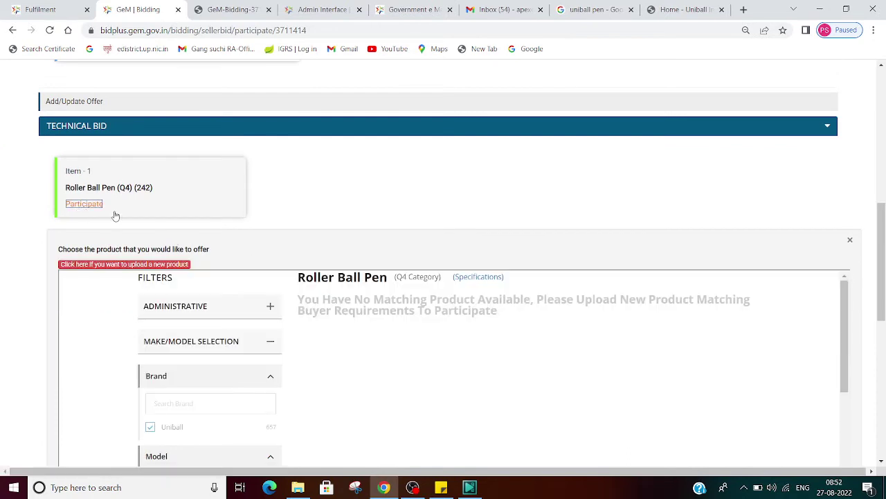
pyautogui.scroll(-5, 235, 322)
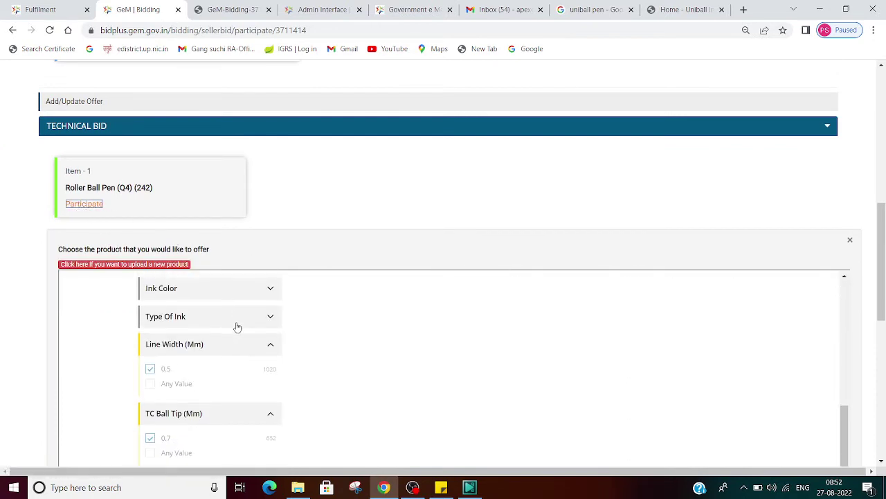
pyautogui.scroll(-10, 570, 352)
pyautogui.scroll(15, 570, 353)
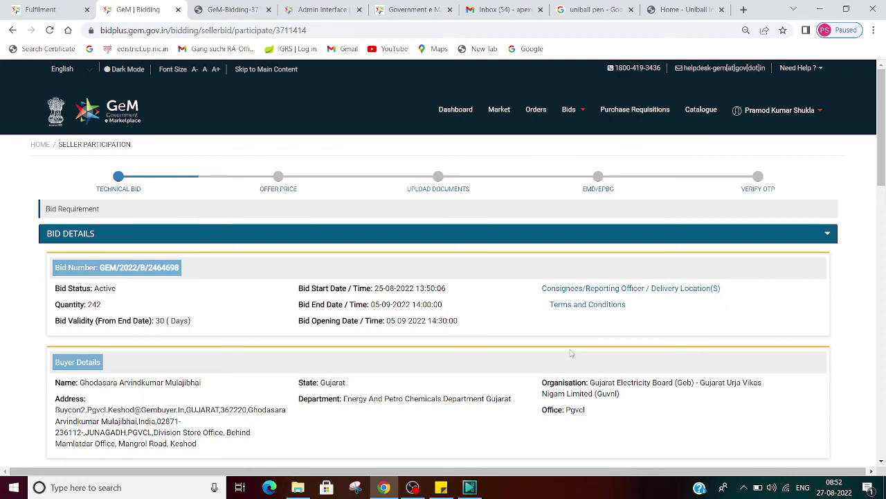
pyautogui.scroll(-4, 492, 316)
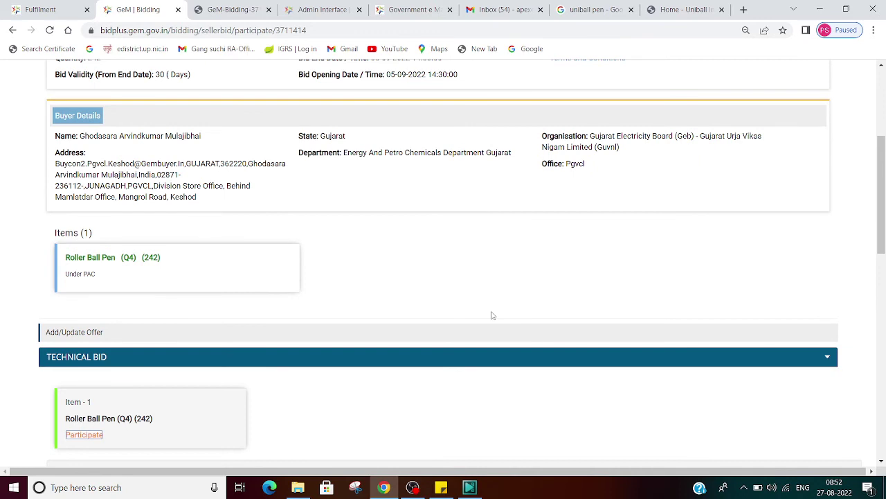
pyautogui.scroll(4, 491, 315)
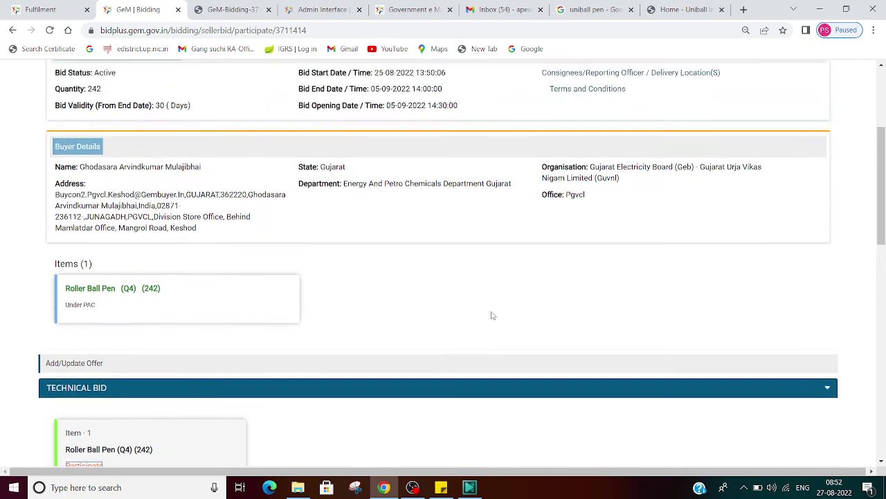